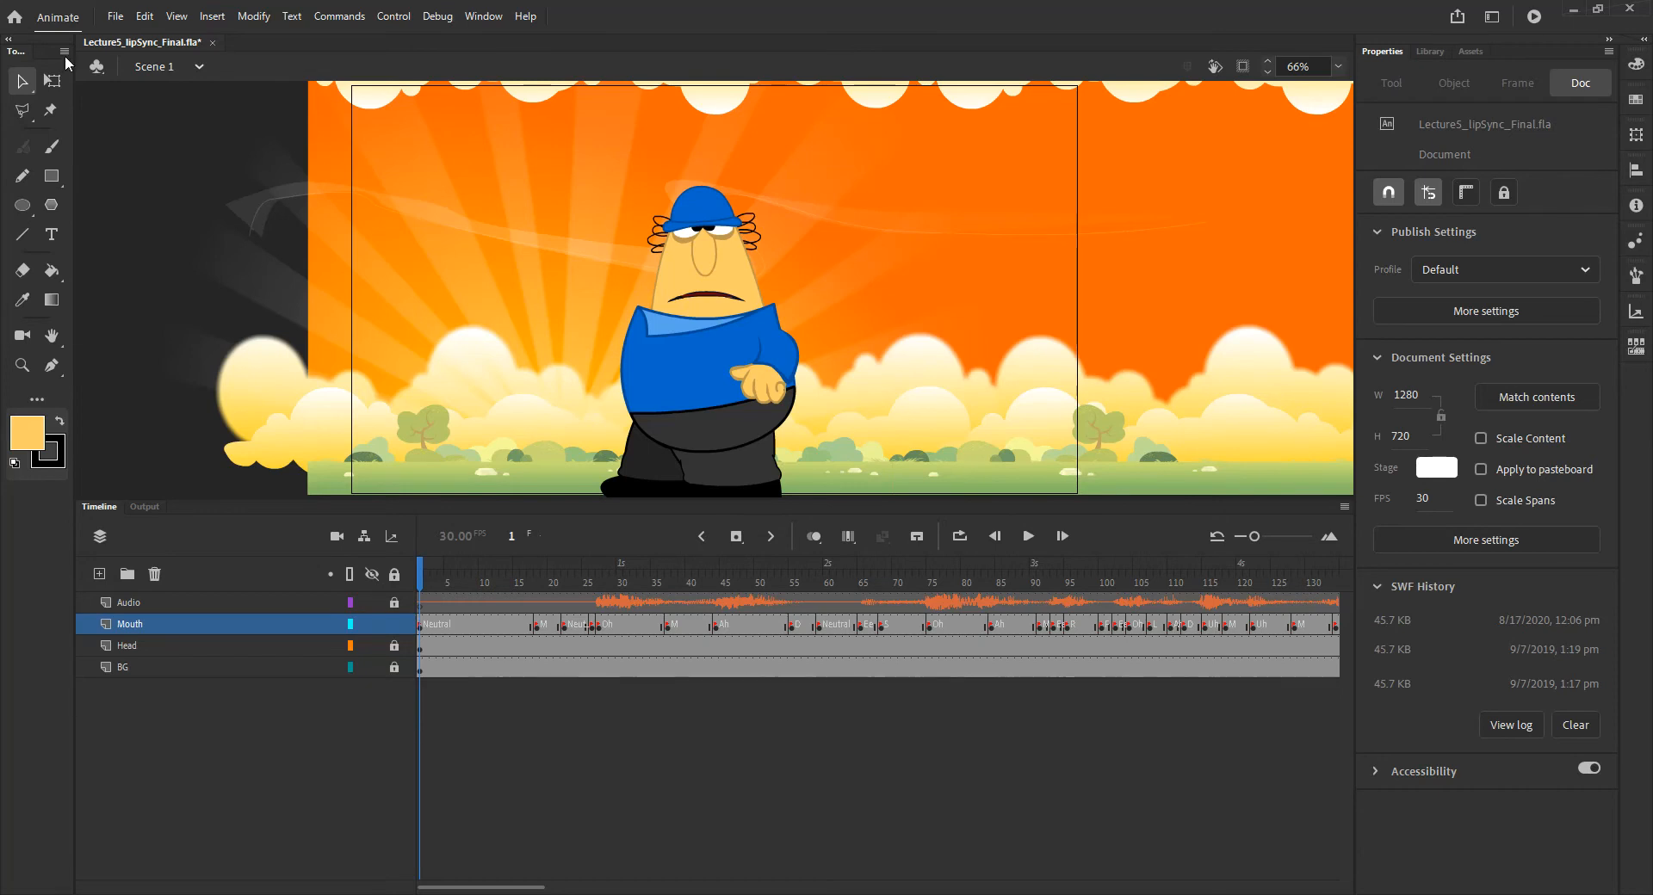
Play the finished lip-sync scene as a test movie, close the preview and return to the timeline.
{"action": "key", "text": "ctrl+Return"}
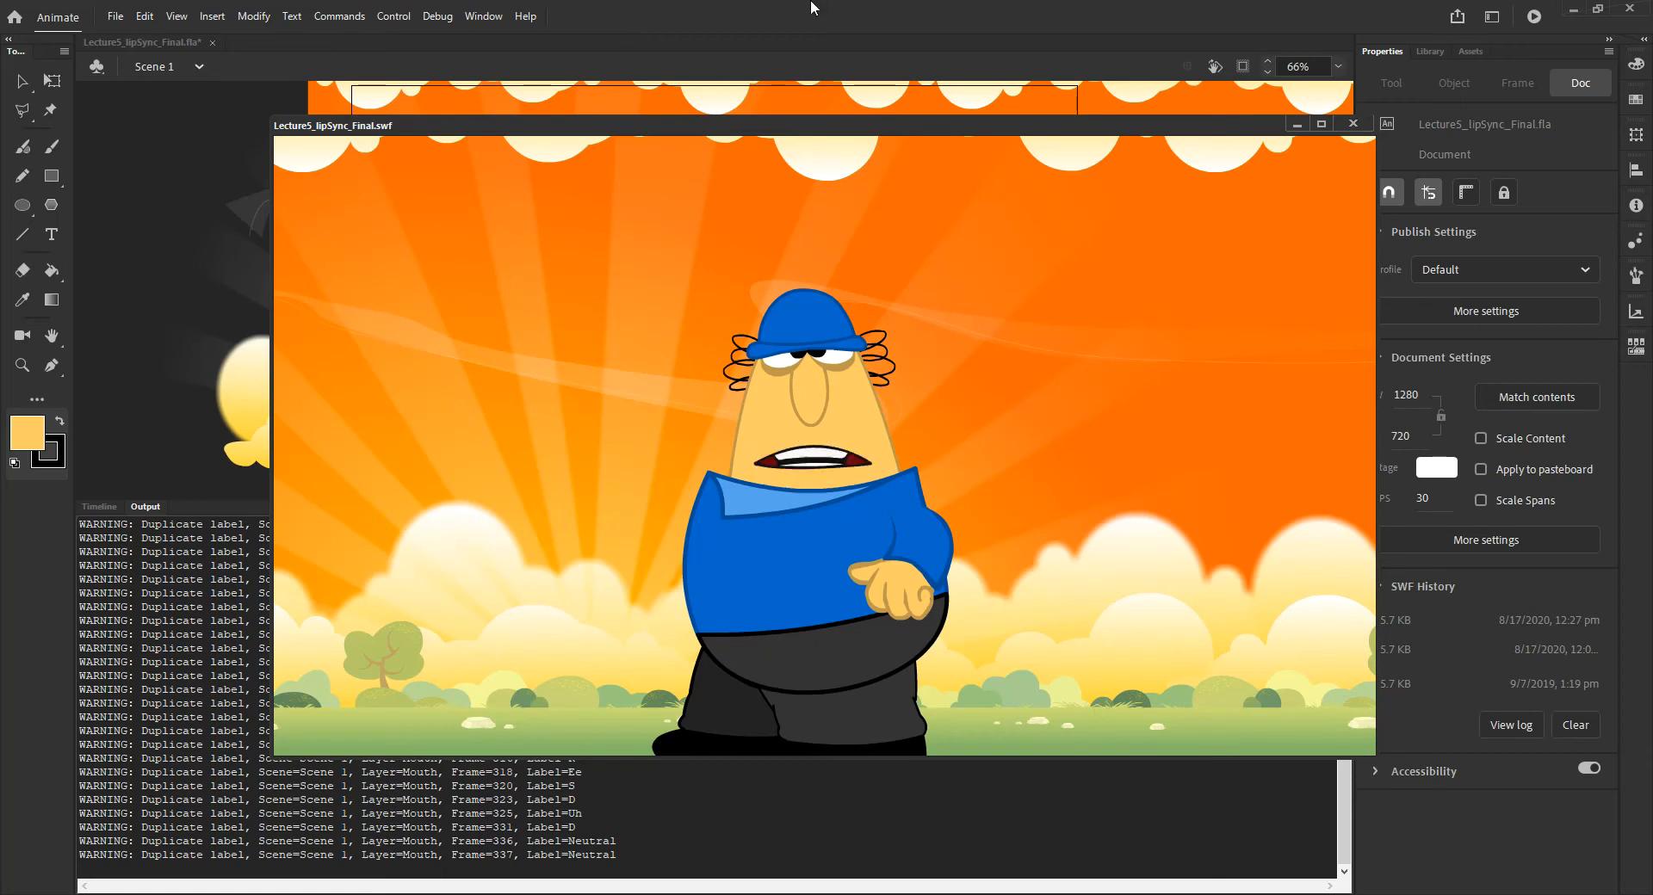
{"action": "left_click", "coordinate": [1352, 123]}
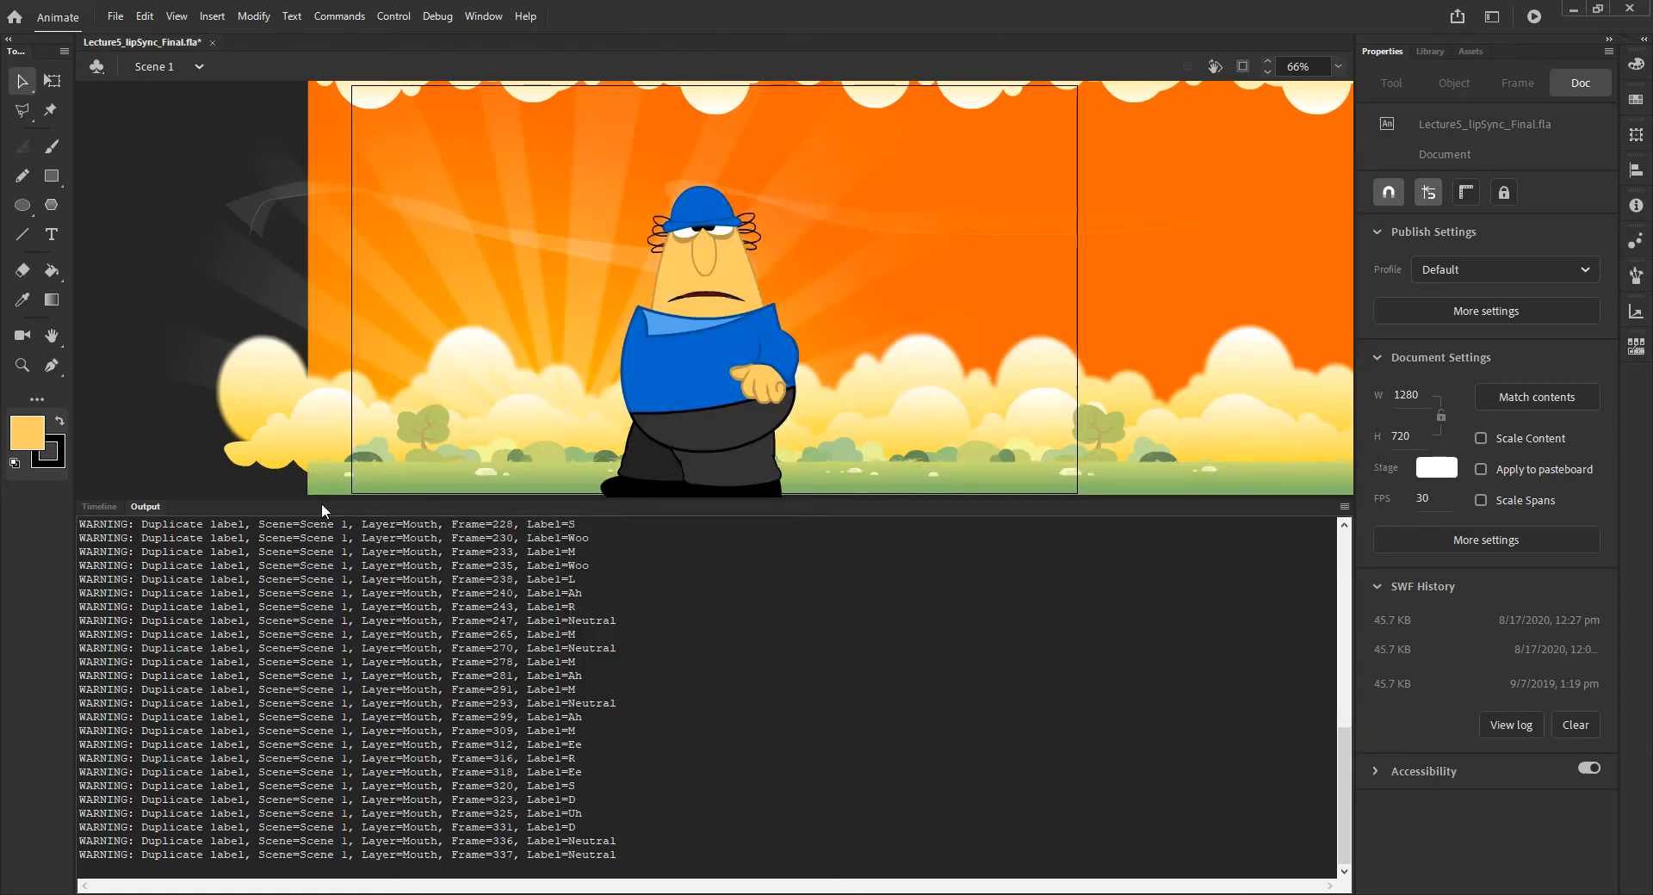
{"action": "left_click", "coordinate": [99, 506]}
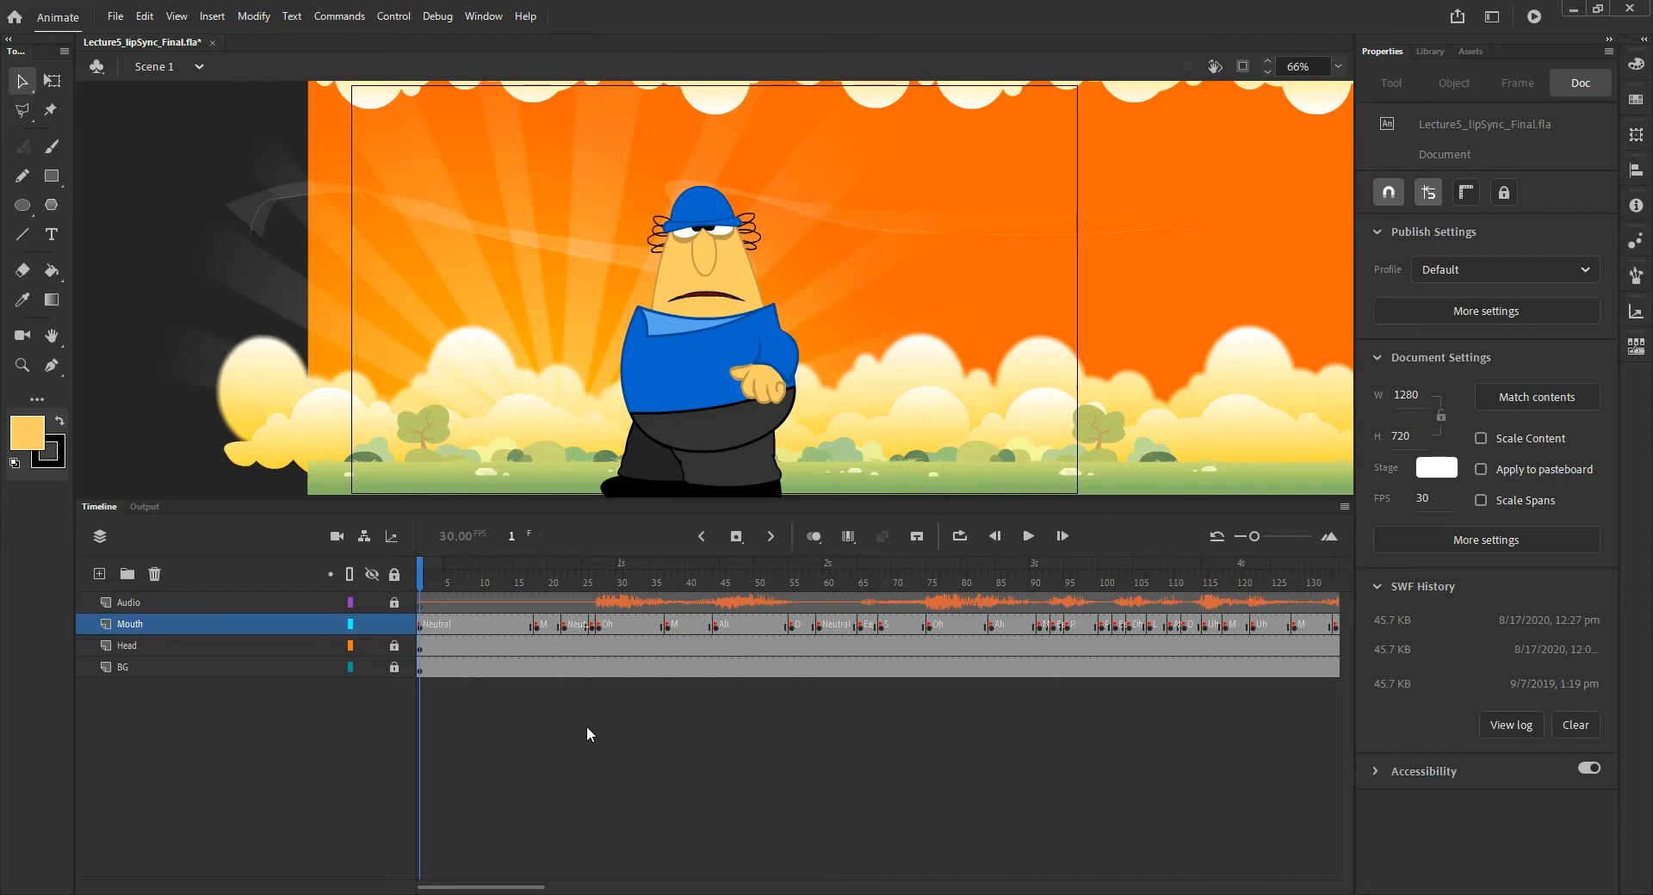
Create a Standard 640 x 480 ActionScript 3.0 document at 30 fps and display the Lecture5_lipSync_Final.fla library in it.
{"action": "key", "text": "ctrl+Return"}
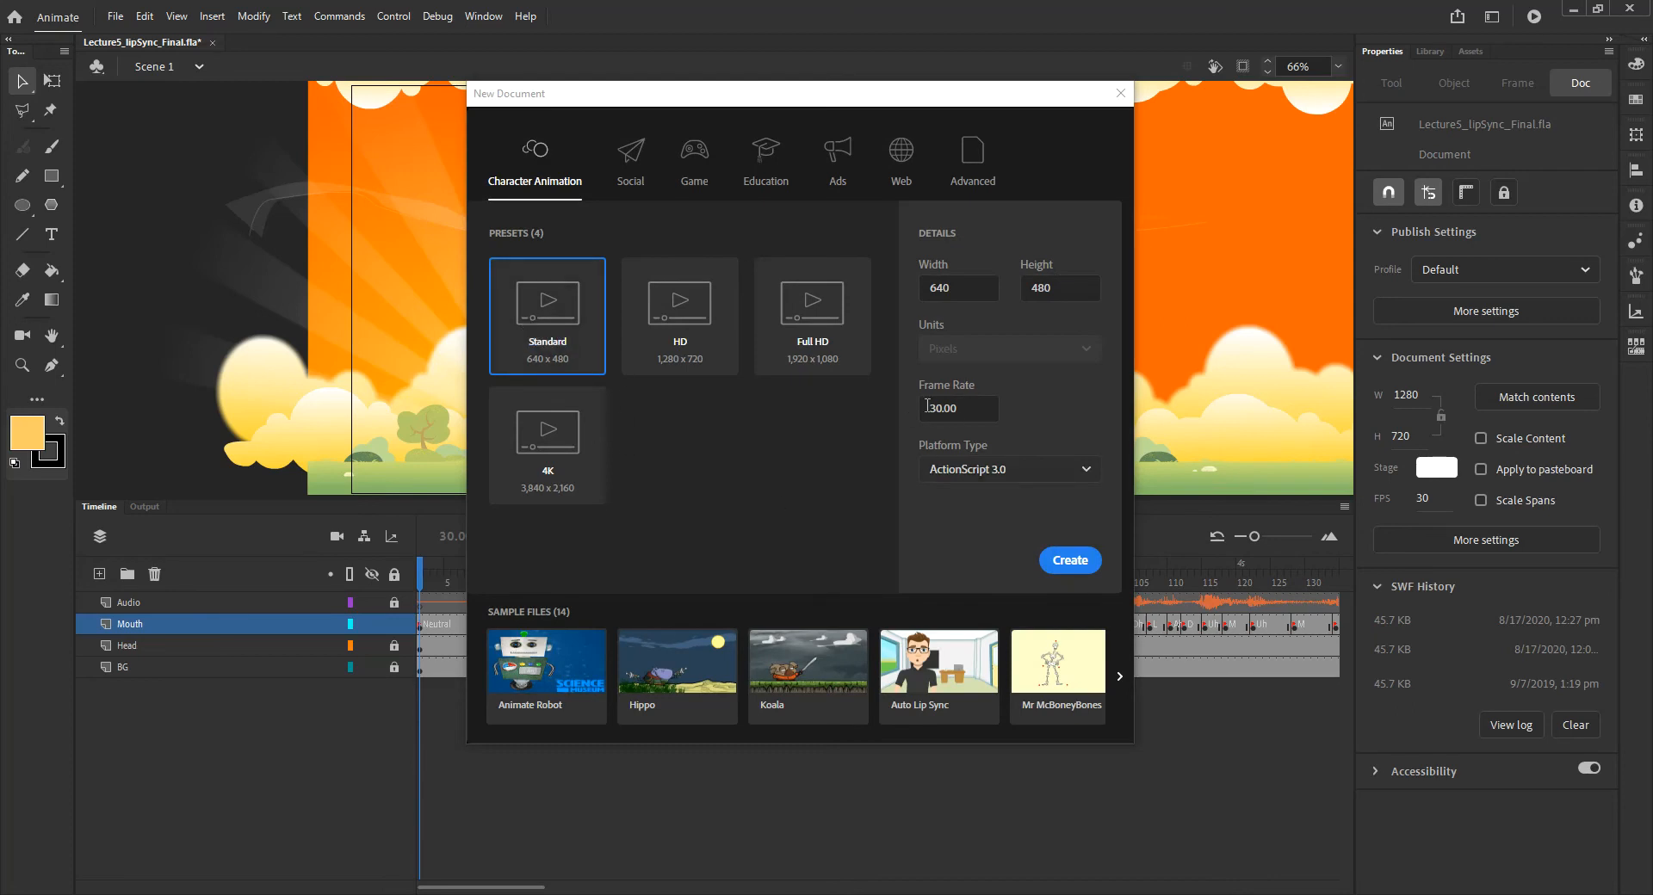
{"action": "left_click", "coordinate": [1065, 561]}
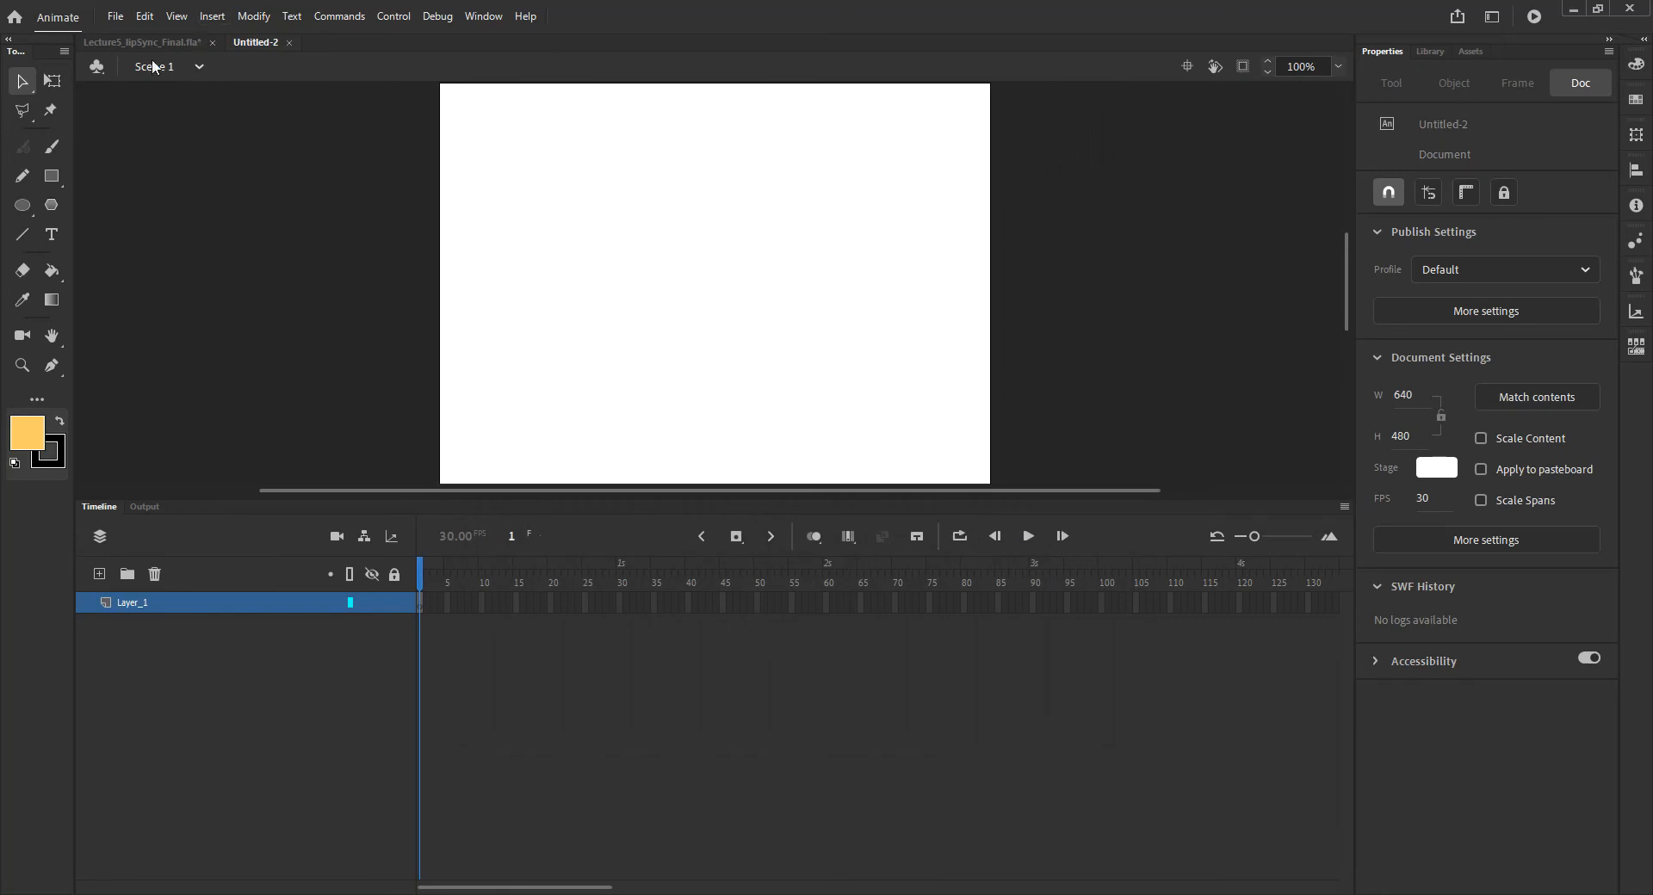
{"action": "left_click", "coordinate": [104, 42]}
{"action": "left_click", "coordinate": [1429, 52]}
{"action": "left_click", "coordinate": [1450, 72]}
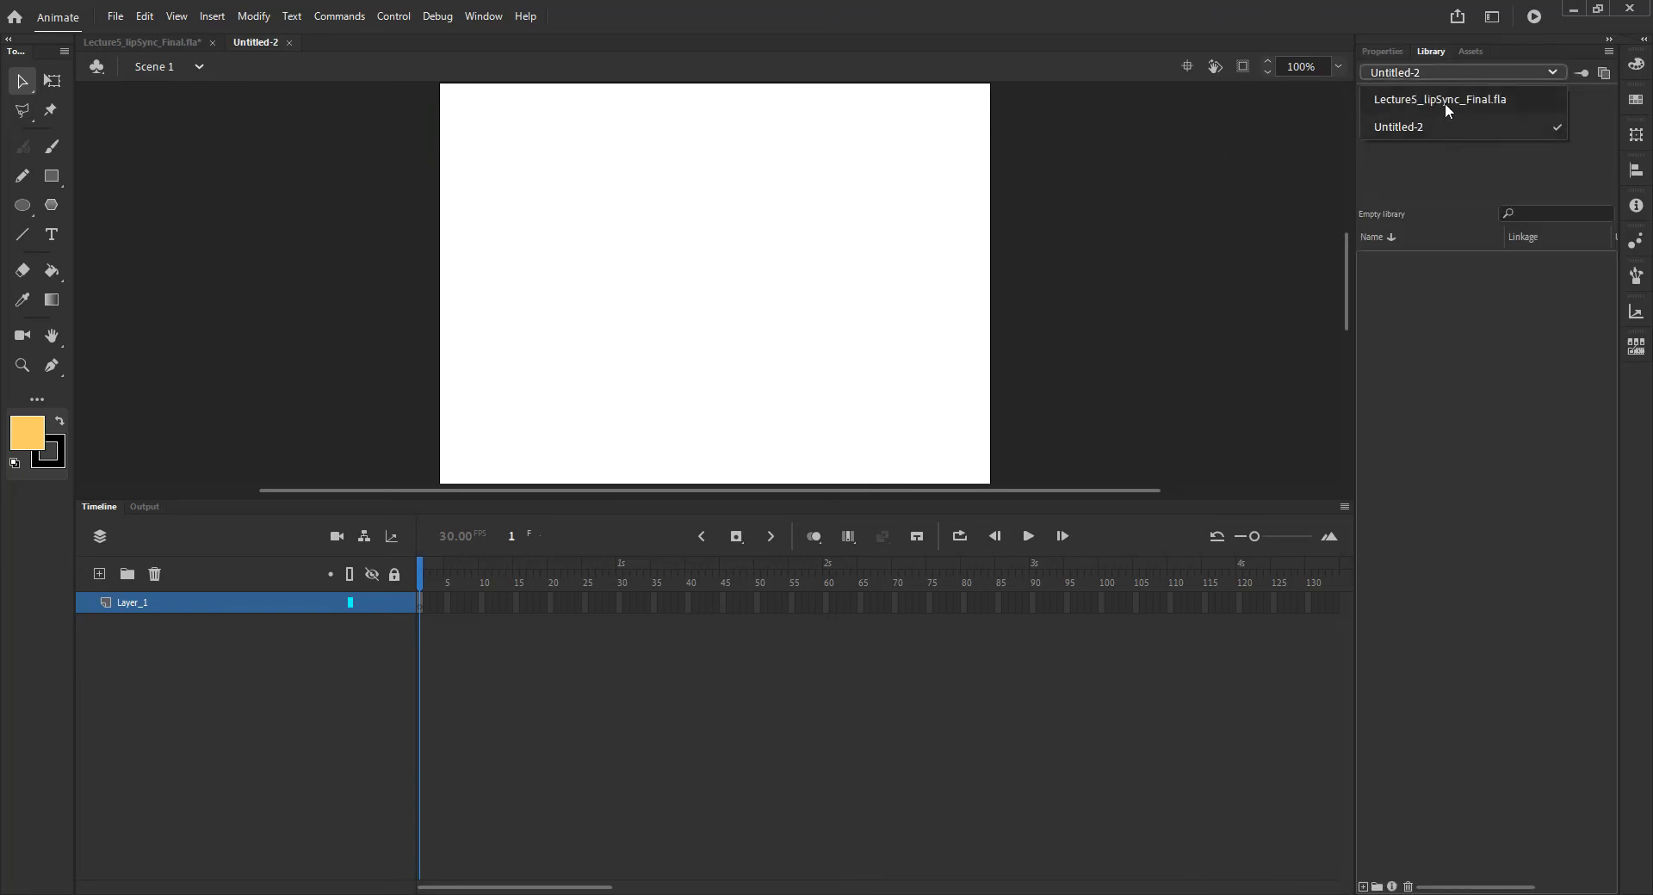
{"action": "left_click", "coordinate": [1444, 102]}
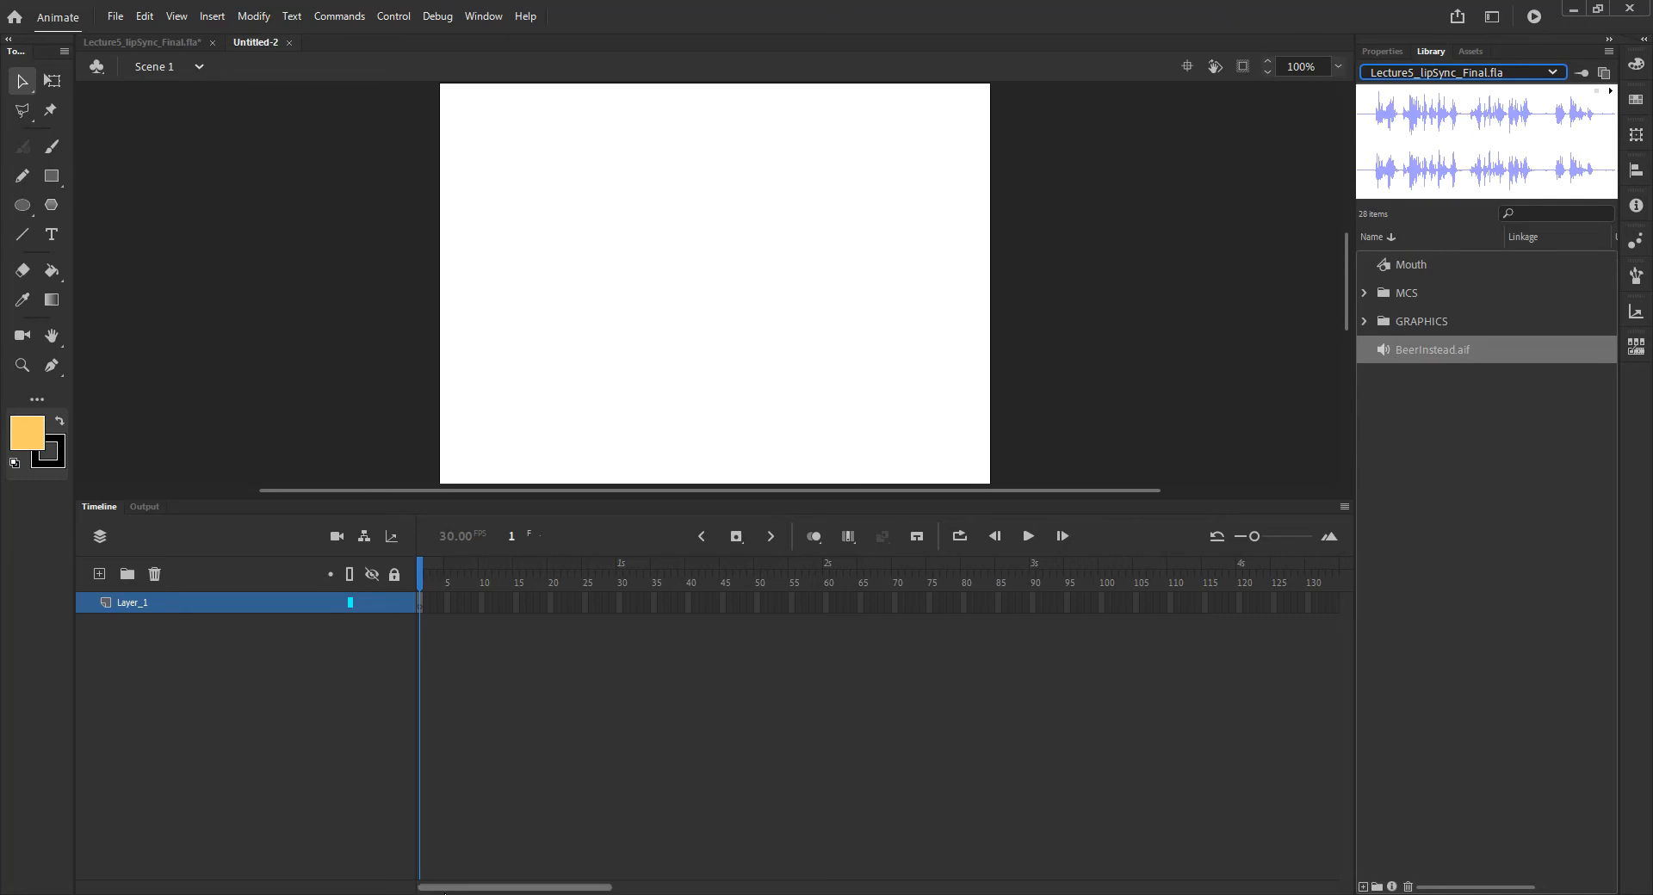
Extend the only layer's frames to frame 390 and rename the layer Audio.
{"action": "left_click_drag", "start_coordinate": [452, 891], "coordinate": [877, 889]}
{"action": "left_click", "coordinate": [1097, 603]}
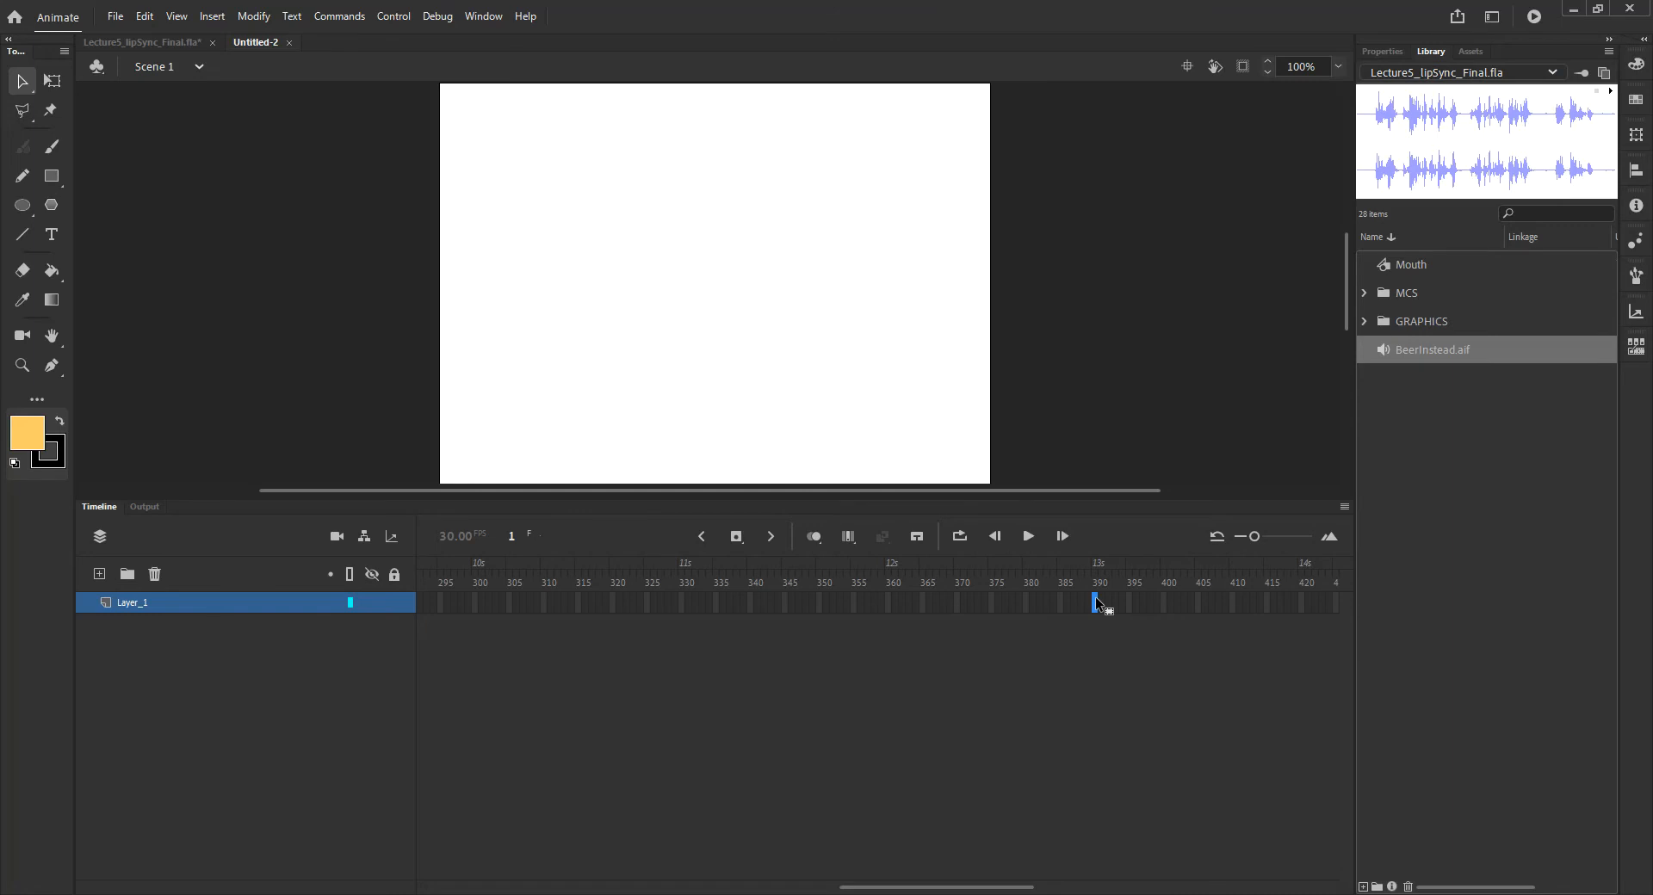
{"action": "key", "text": "F5"}
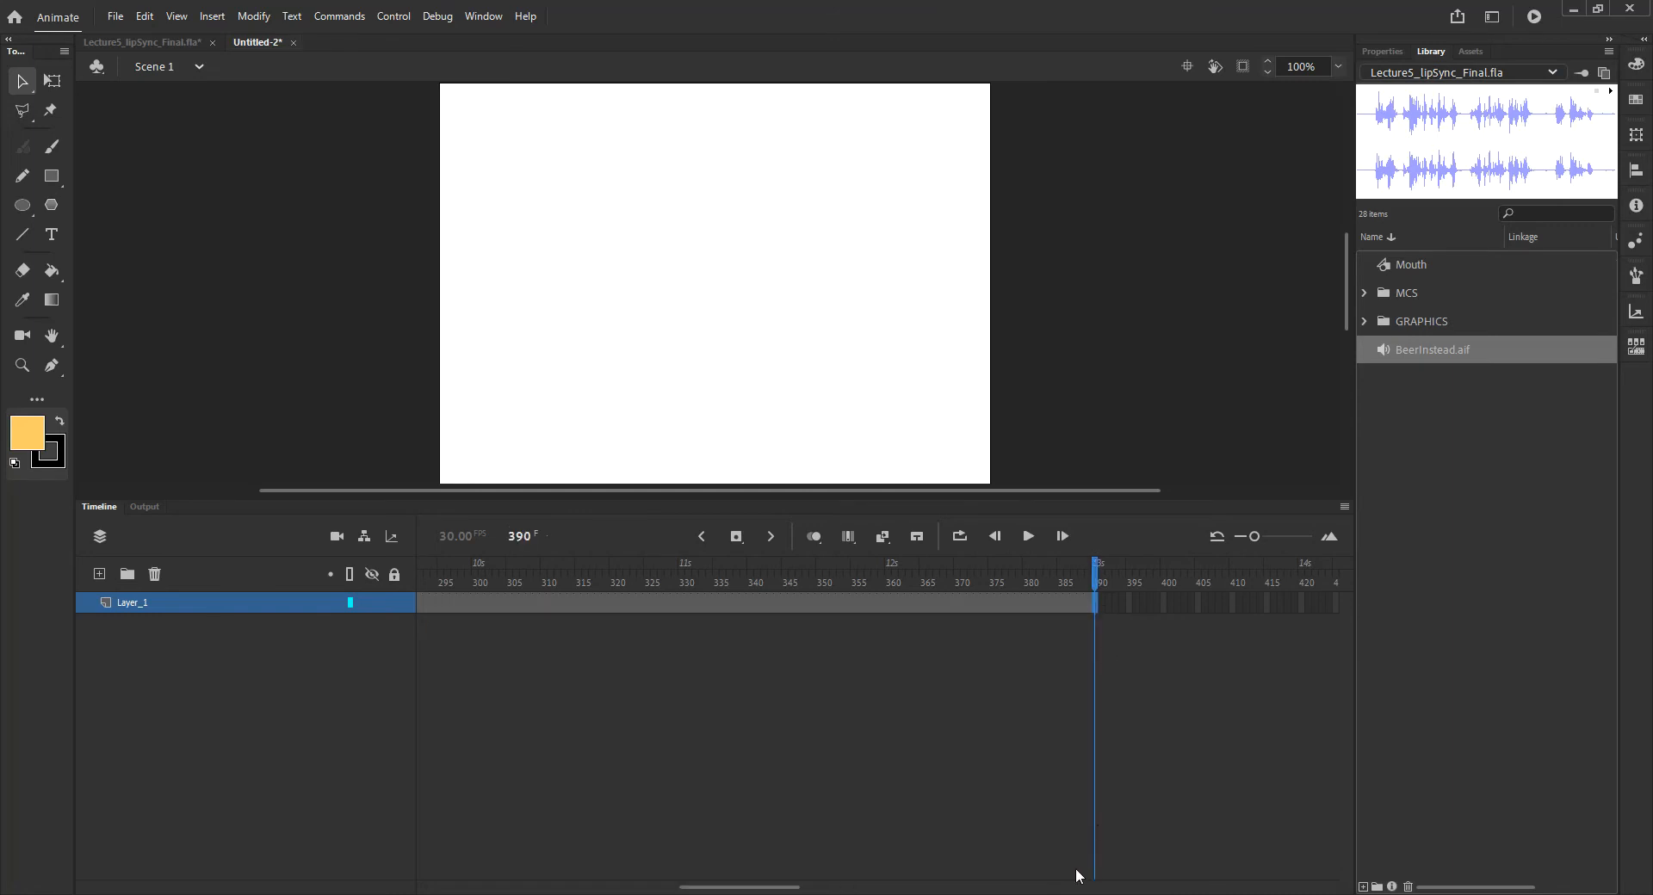
{"action": "double_click", "coordinate": [132, 605]}
{"action": "type", "text": "Audio"}
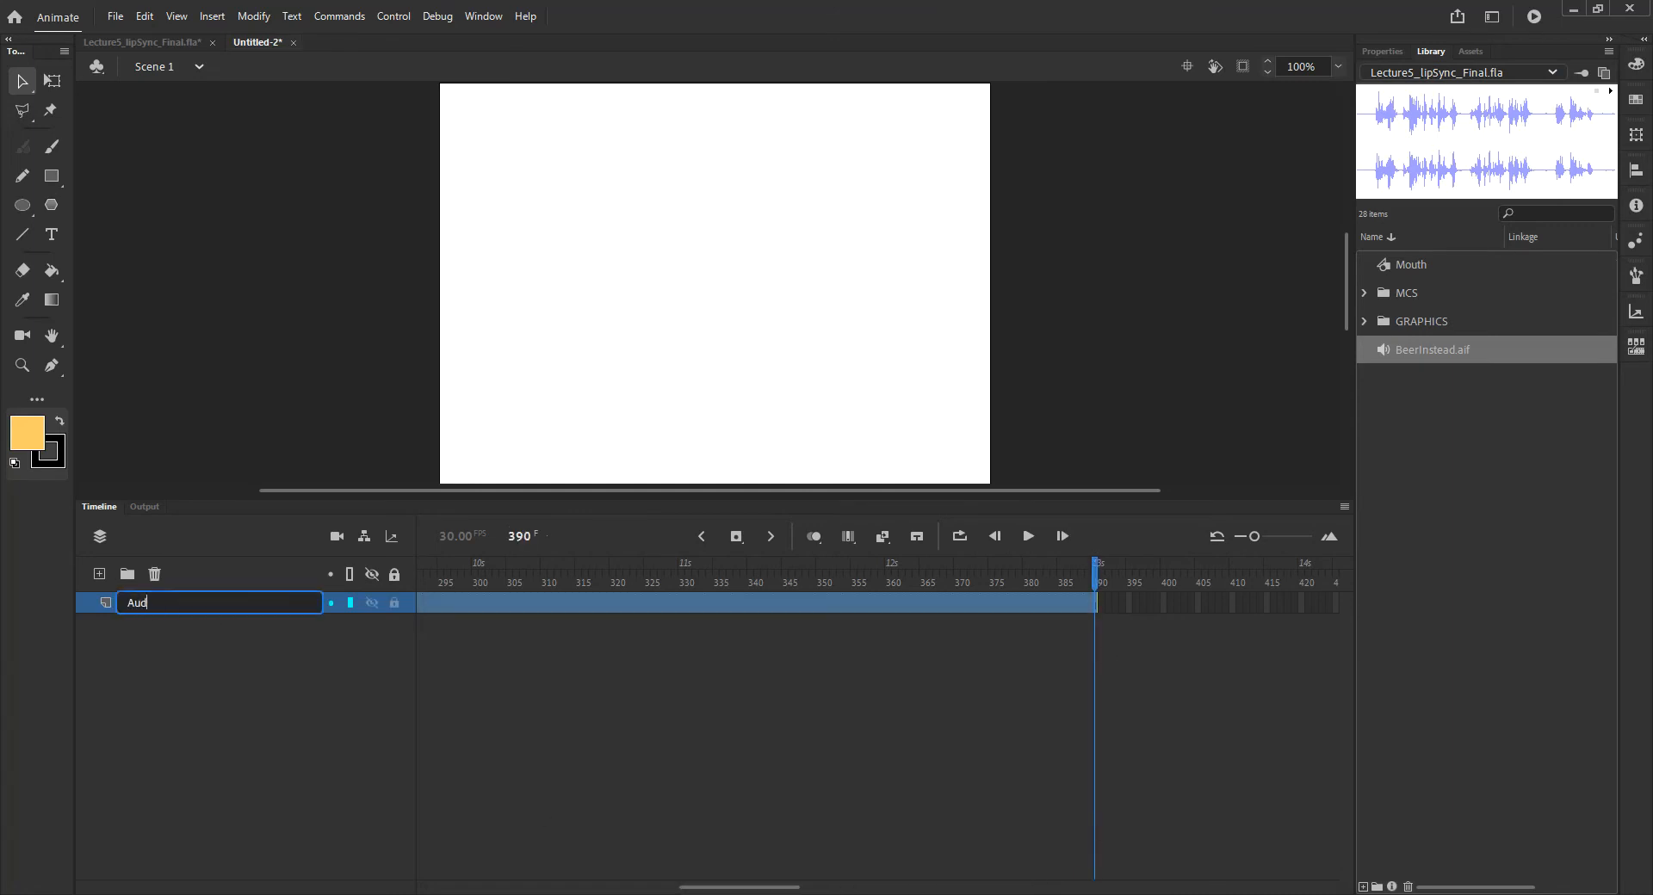
{"action": "key", "text": "Return"}
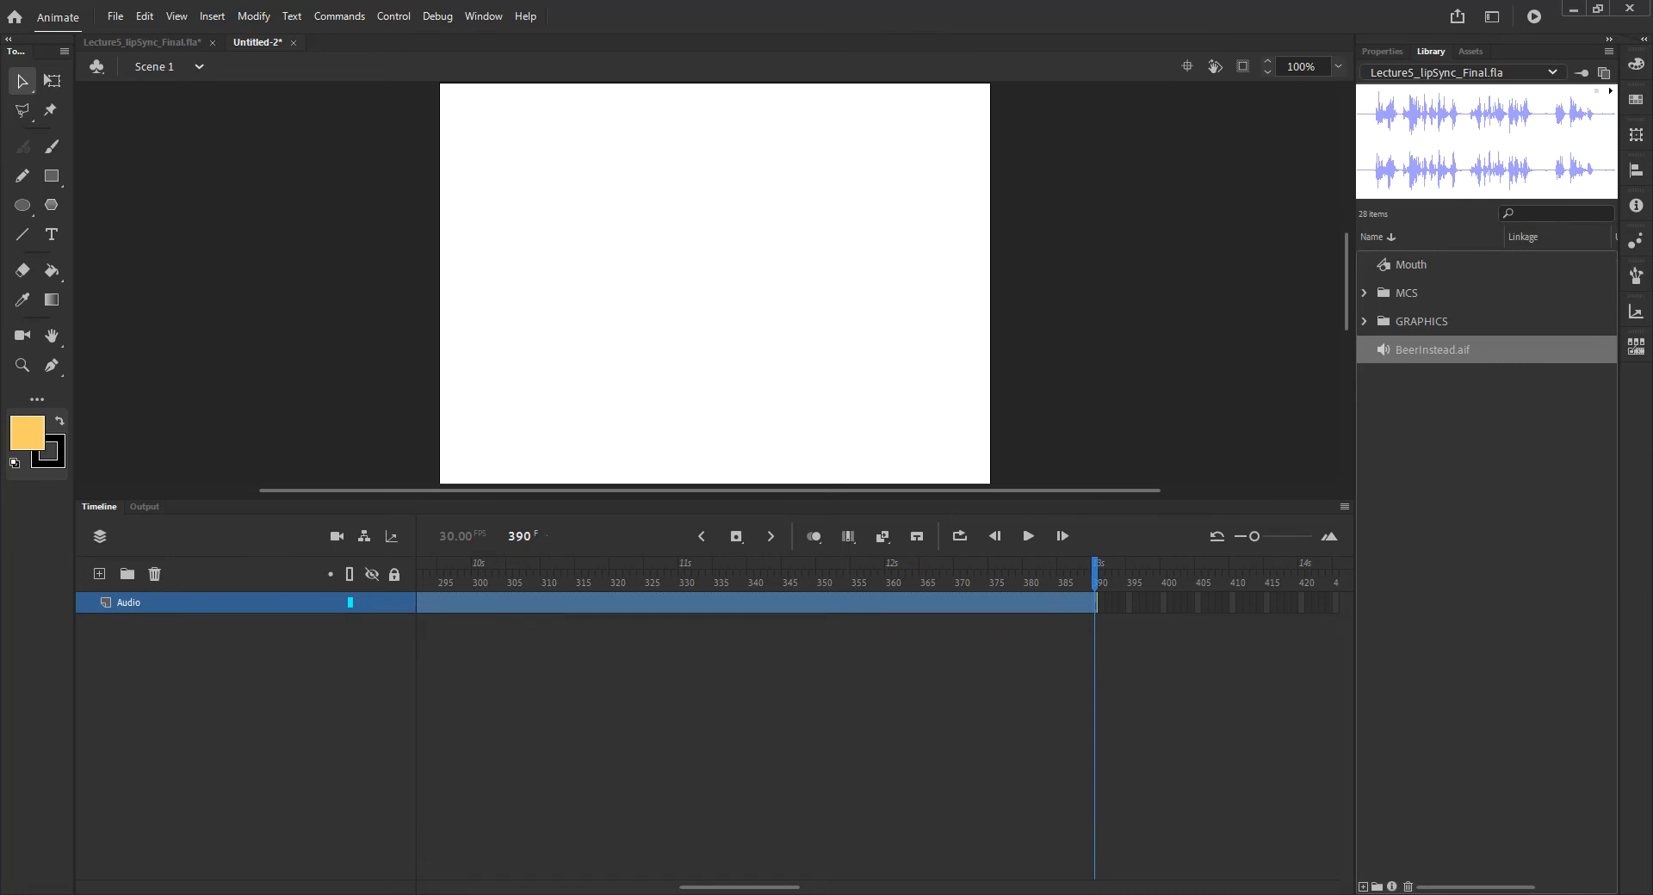
Place the BeerInstead.aif sound from the library onto the Audio layer.
{"action": "left_click_drag", "start_coordinate": [738, 887], "coordinate": [478, 887]}
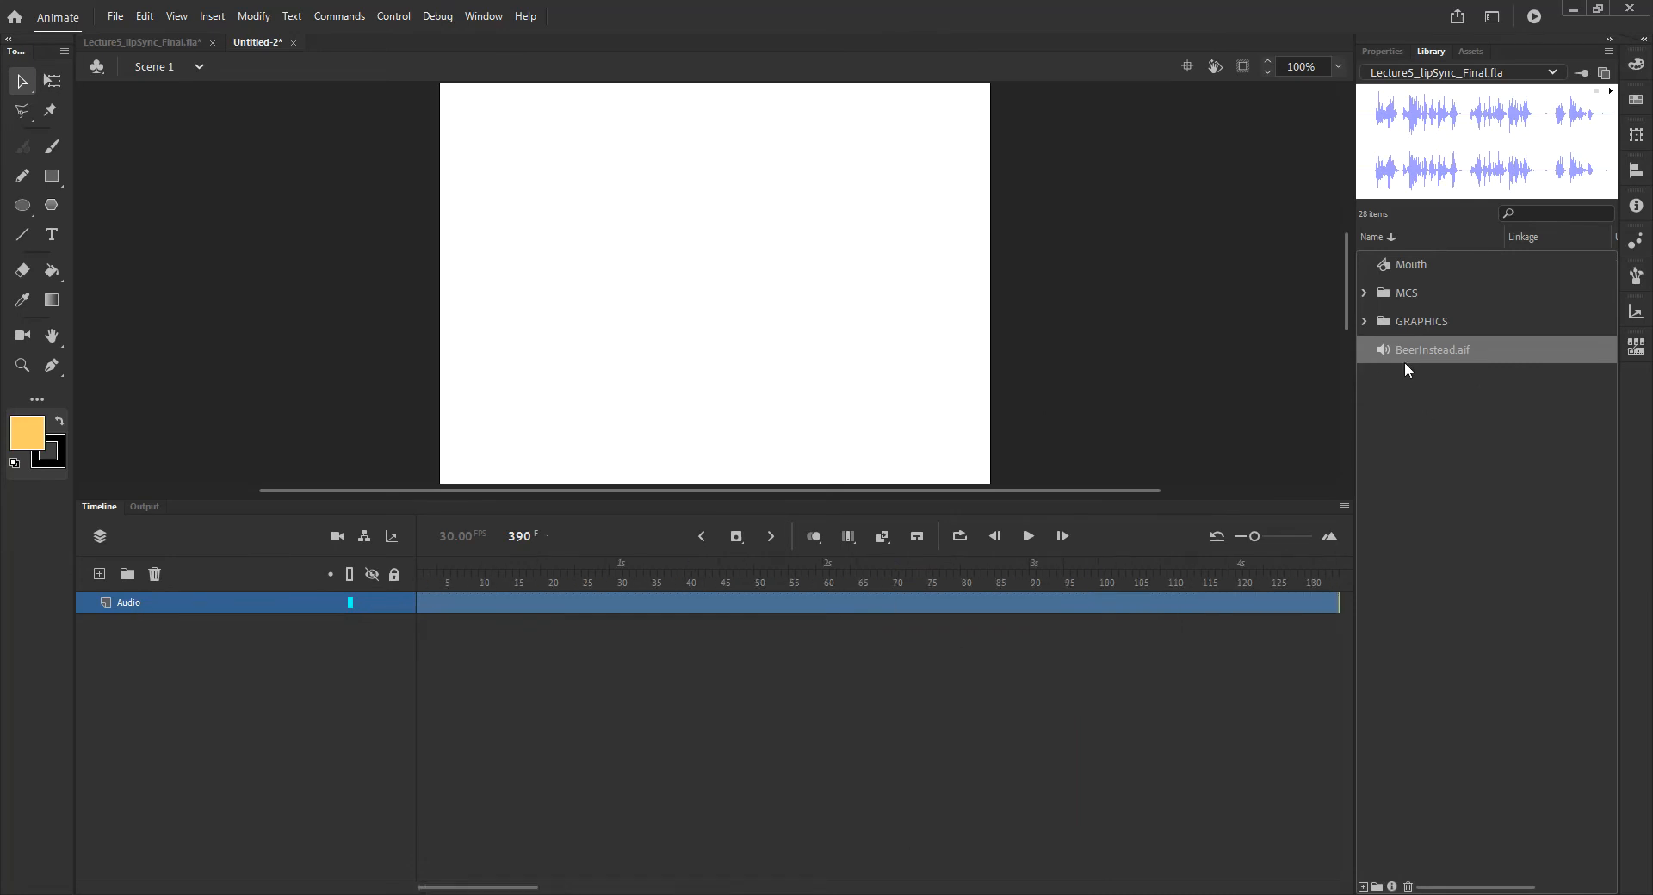
{"action": "left_click_drag", "start_coordinate": [1383, 349], "coordinate": [802, 339]}
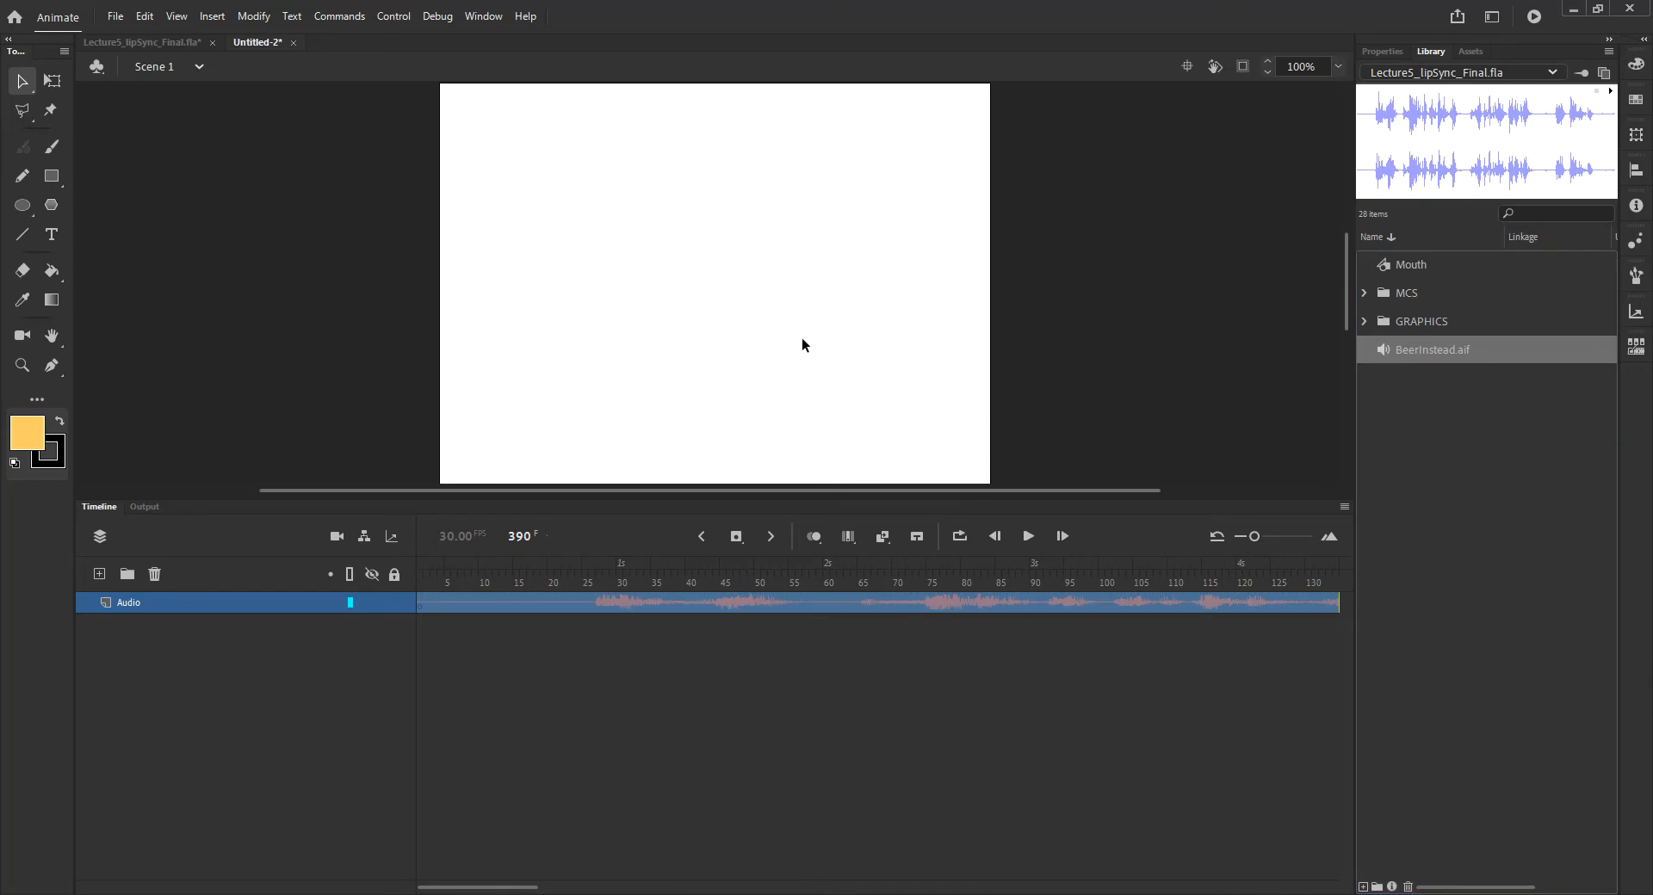
{"action": "left_click", "coordinate": [671, 635]}
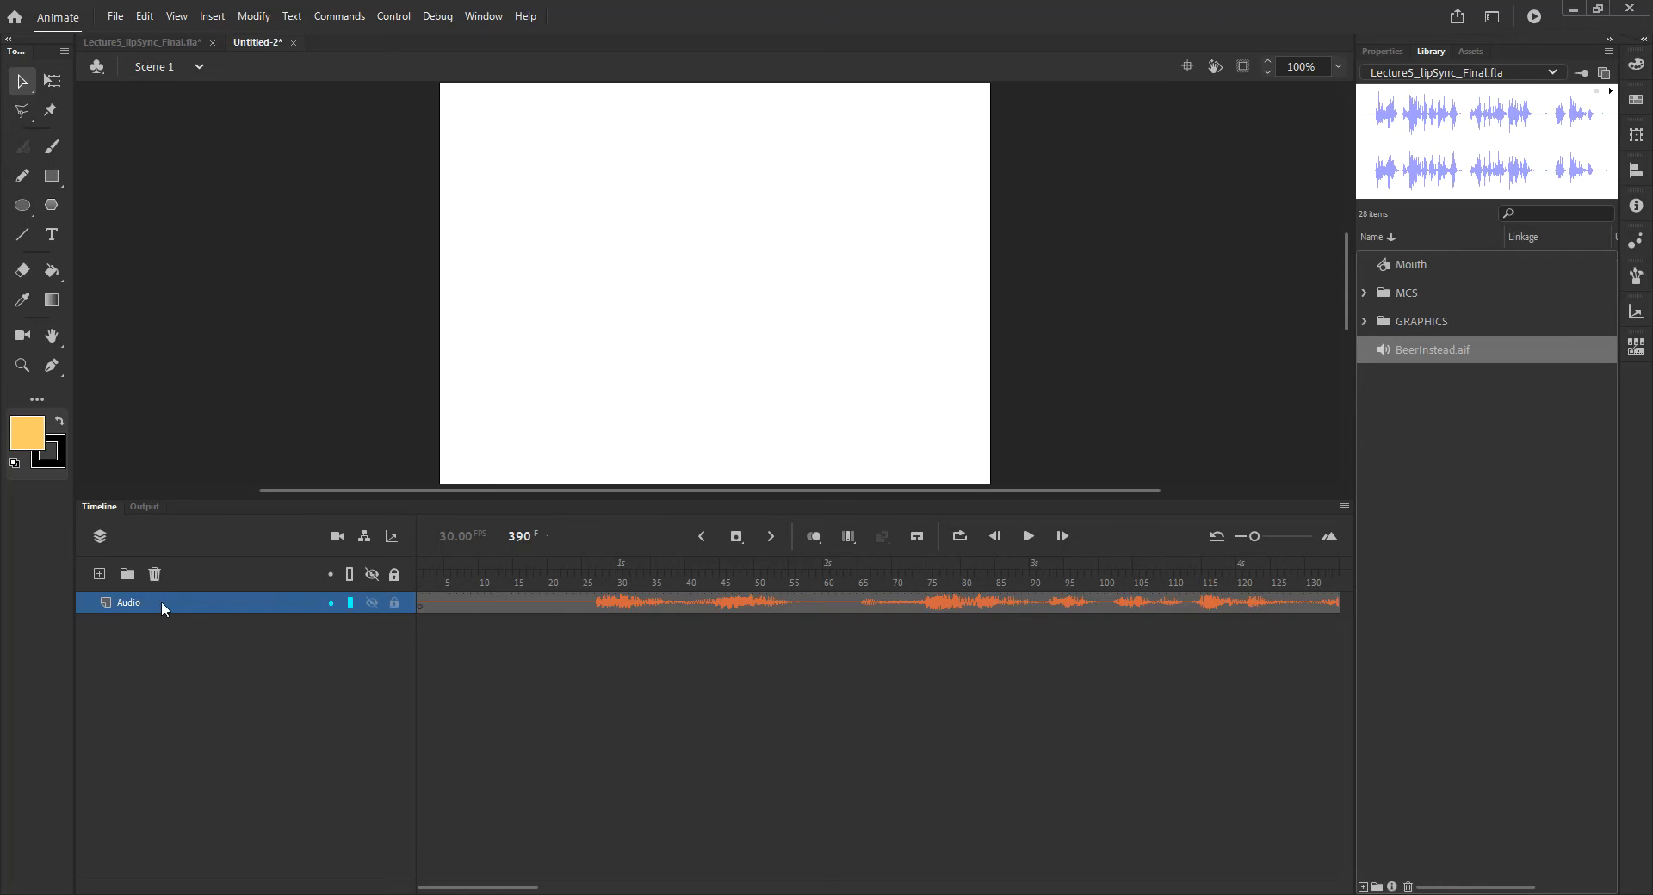
Add a new layer beneath Audio and name it Mouth.
{"action": "left_click", "coordinate": [100, 575]}
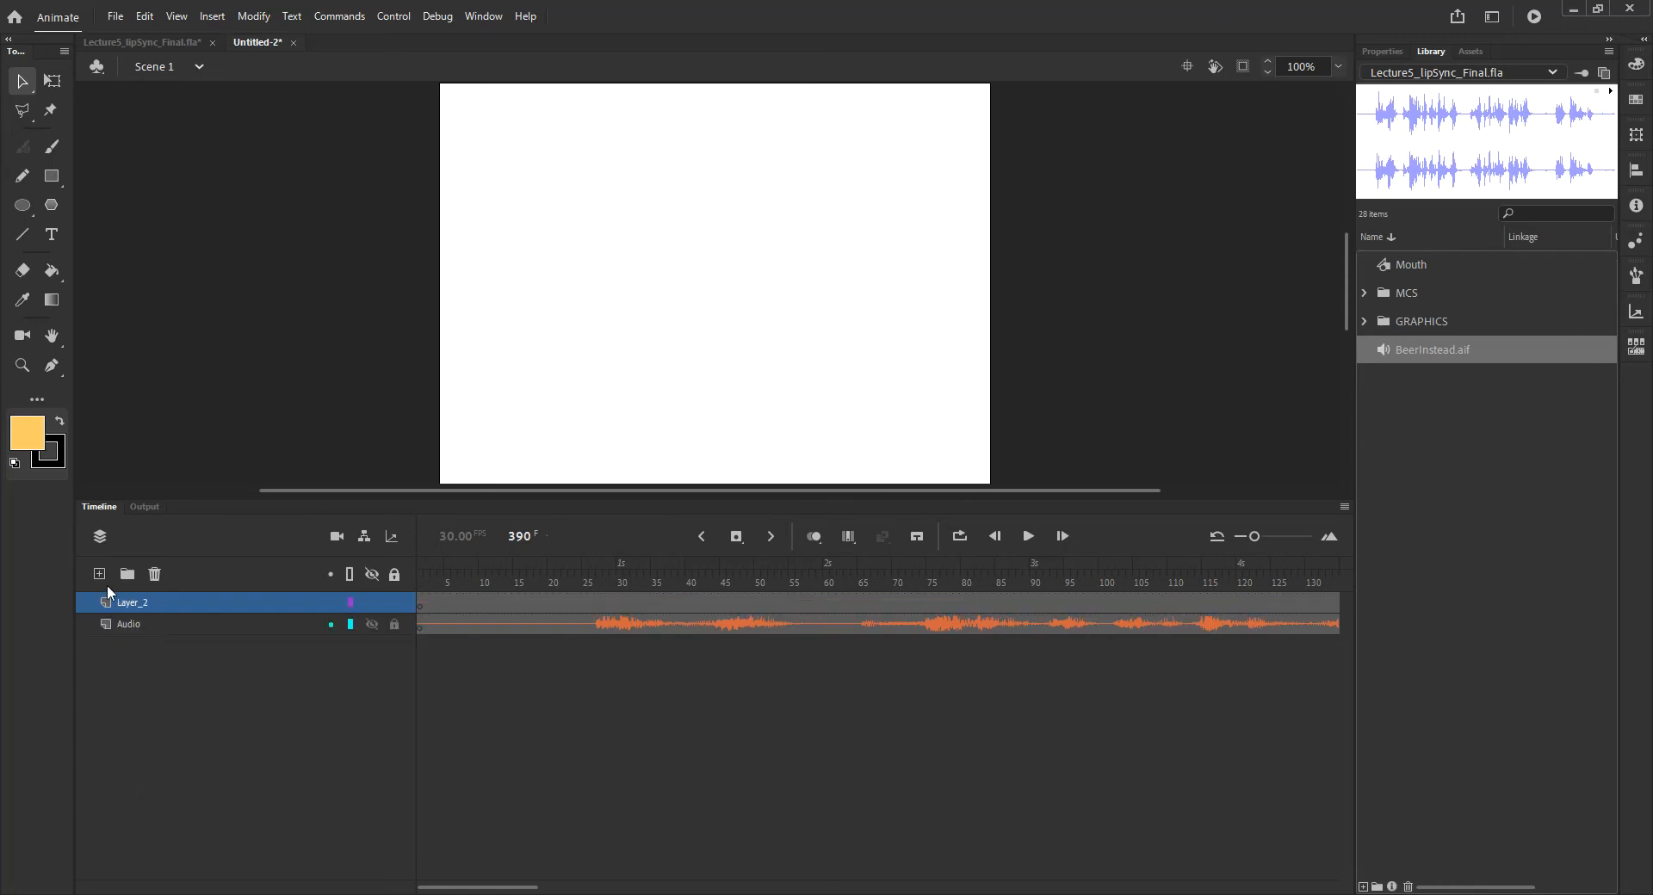
{"action": "left_click_drag", "start_coordinate": [146, 602], "coordinate": [141, 645]}
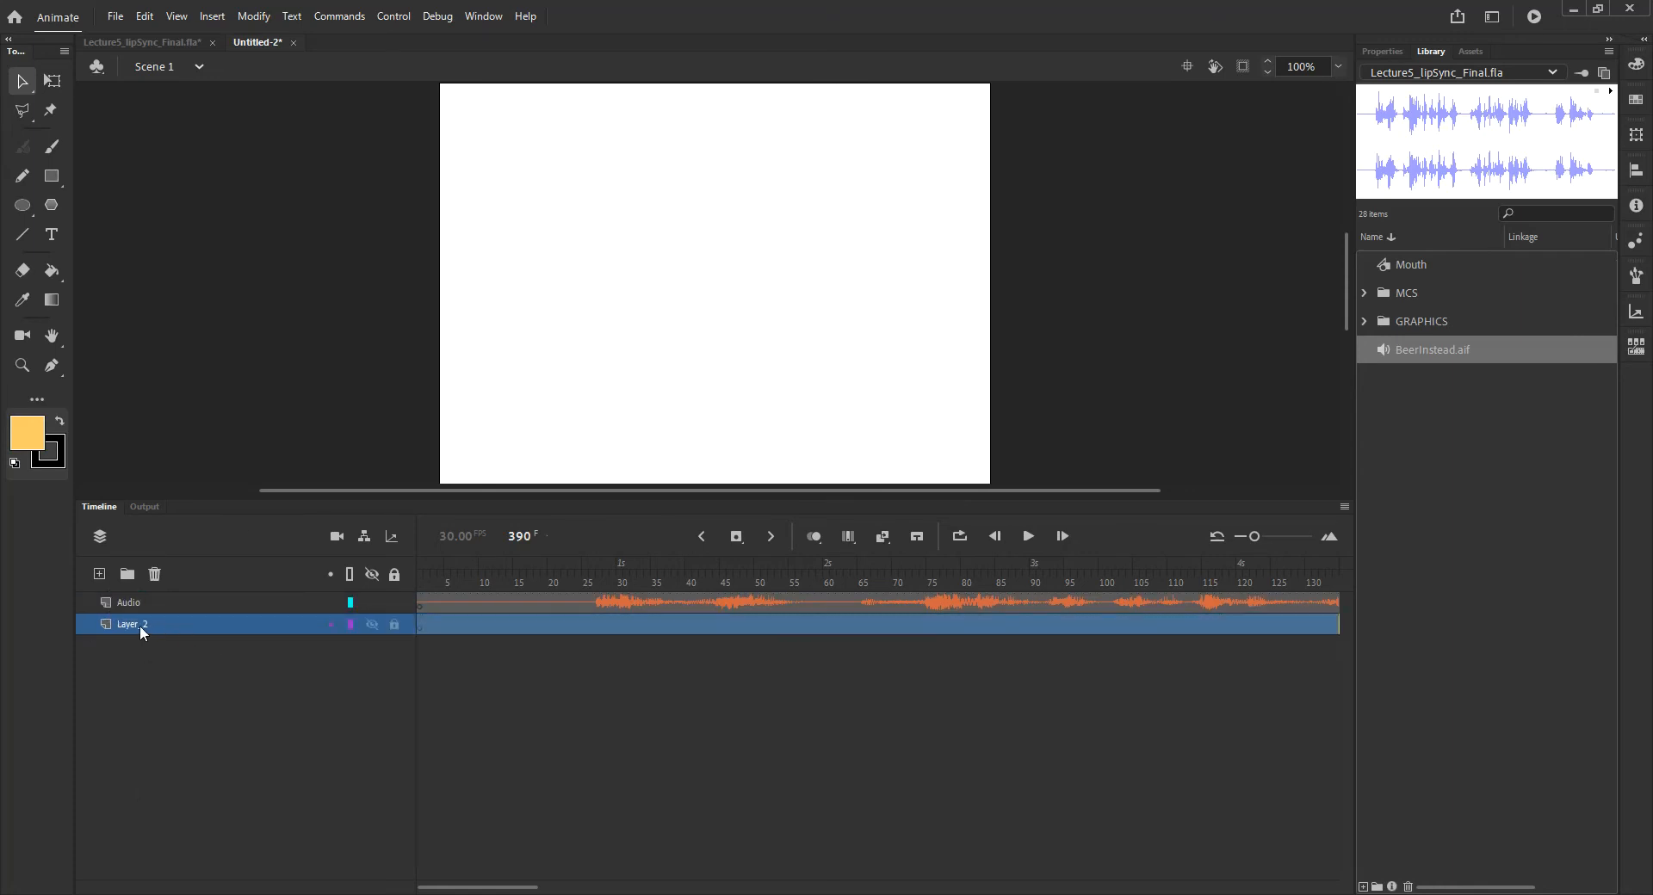
{"action": "double_click", "coordinate": [133, 618]}
{"action": "type", "text": "Mouth"}
{"action": "key", "text": "Return"}
Add another layer beneath Mouth and name it Body.
{"action": "left_click", "coordinate": [99, 574]}
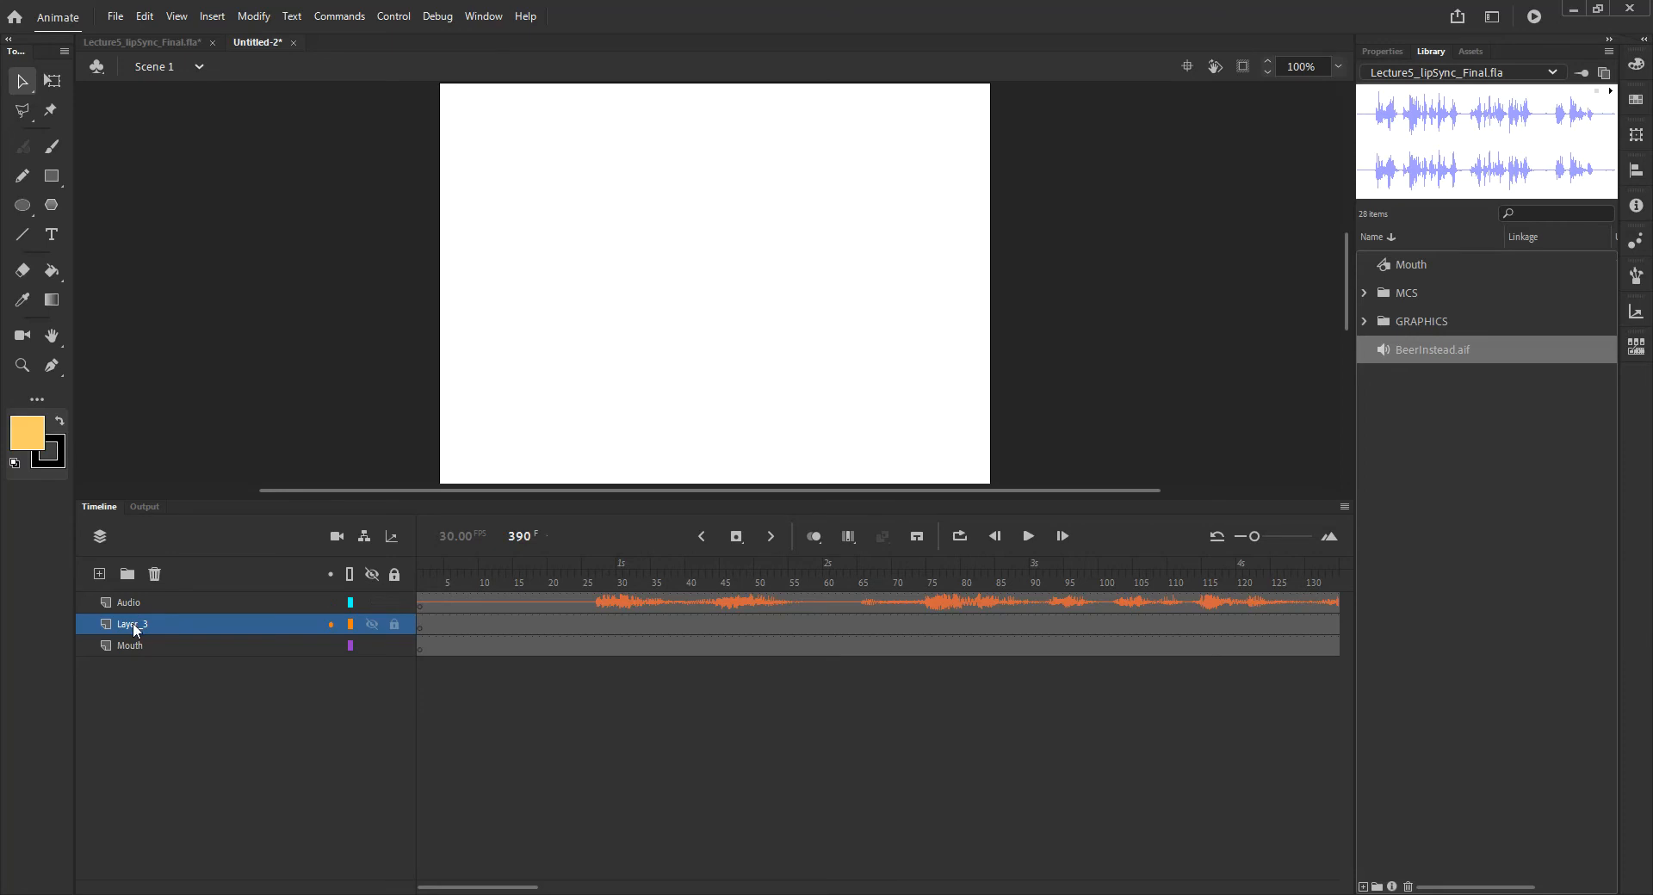
{"action": "left_click_drag", "start_coordinate": [135, 629], "coordinate": [137, 659]}
{"action": "double_click", "coordinate": [127, 652]}
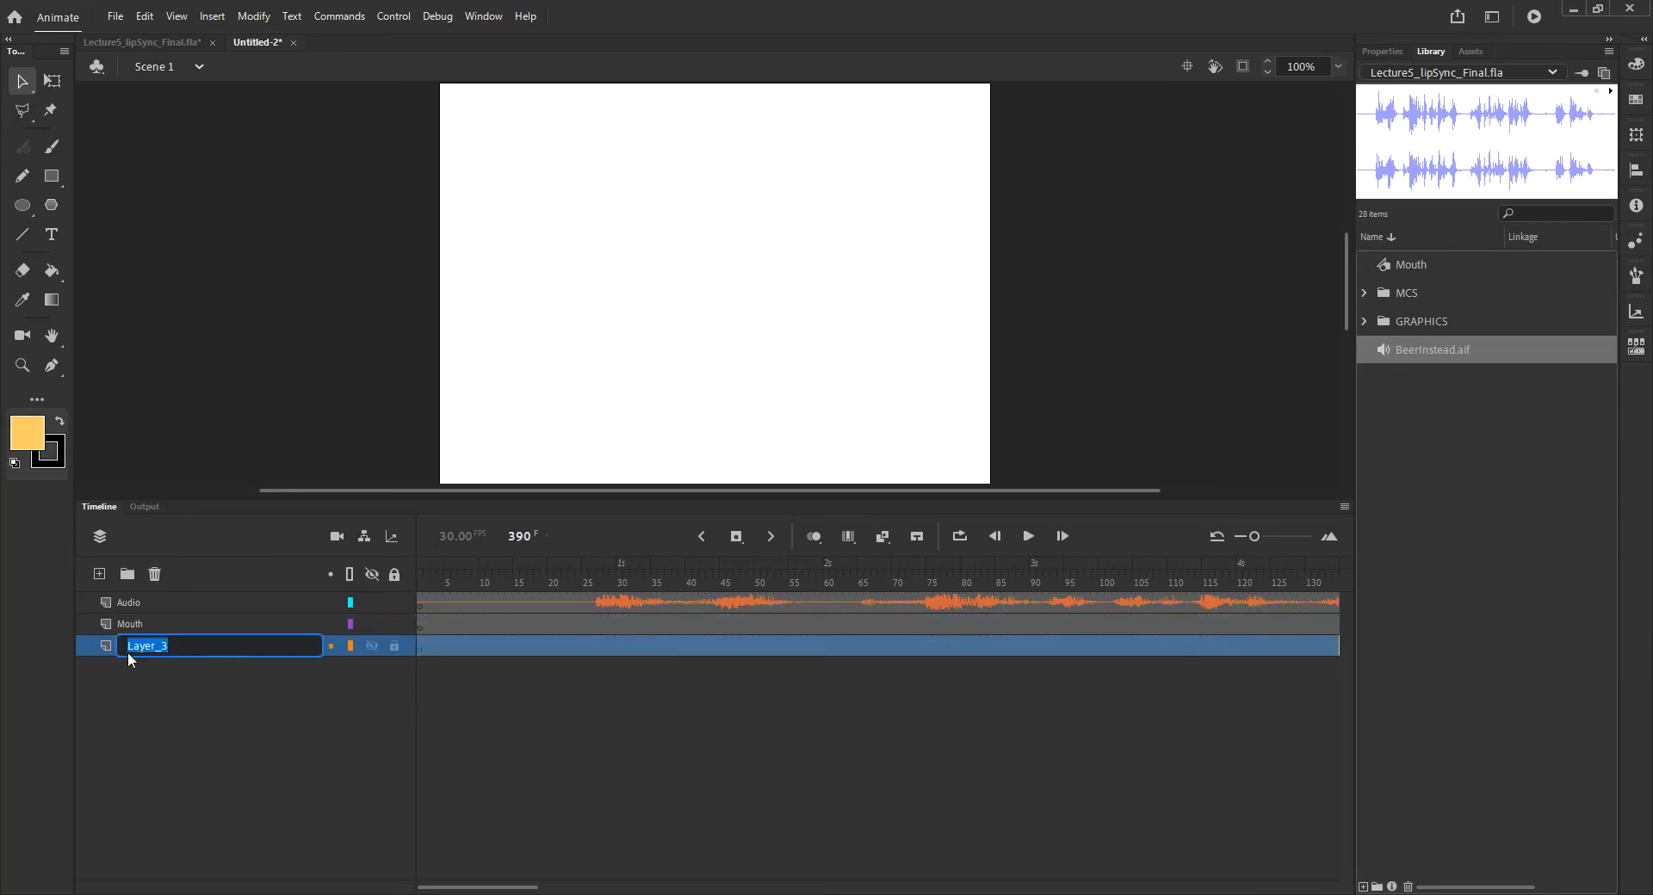
{"action": "type", "text": "Body"}
{"action": "key", "text": "Return"}
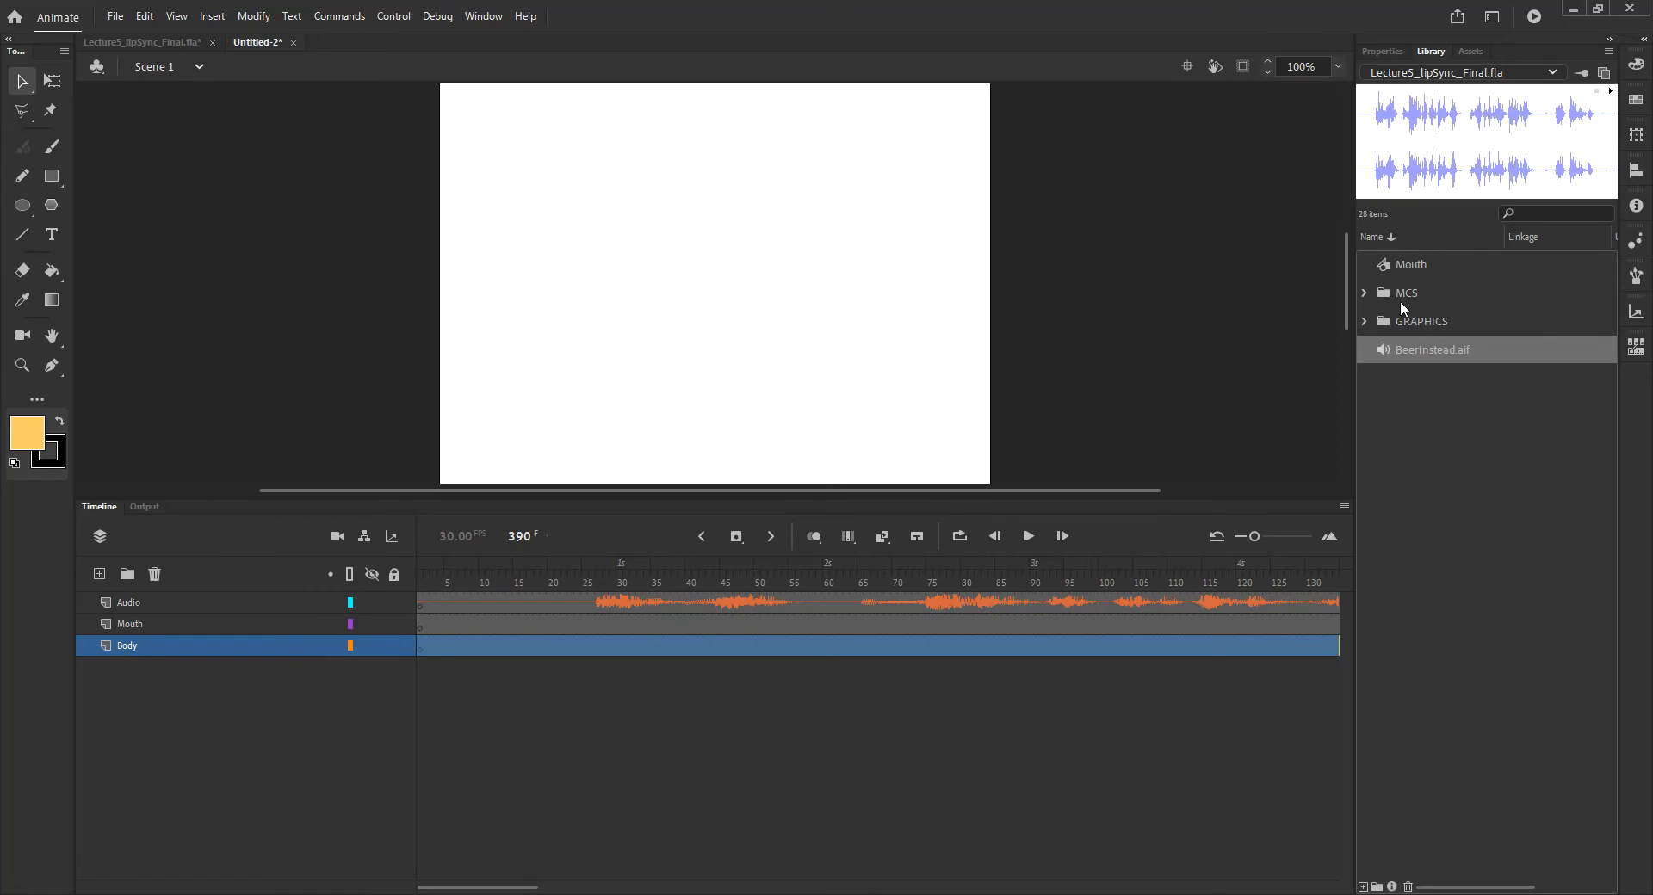
Look through the previews of the symbols in the GRAPHICS library folder for the complete driver character.
{"action": "left_click", "coordinate": [1363, 322]}
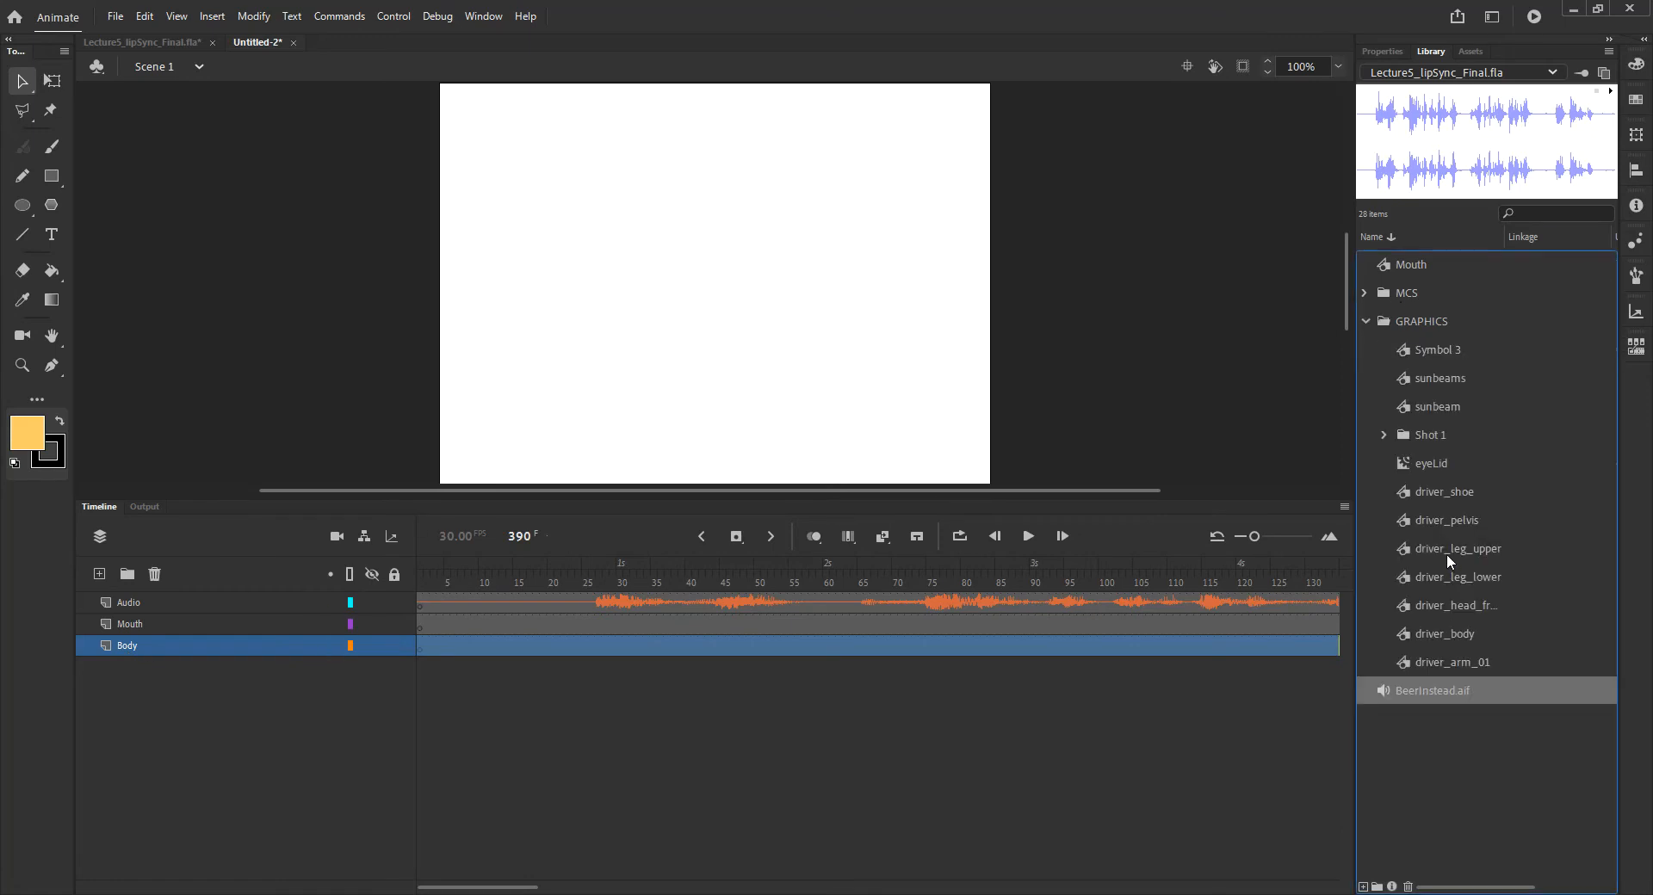
{"action": "left_click", "coordinate": [1443, 664]}
{"action": "left_click", "coordinate": [1423, 489]}
{"action": "left_click", "coordinate": [1428, 509]}
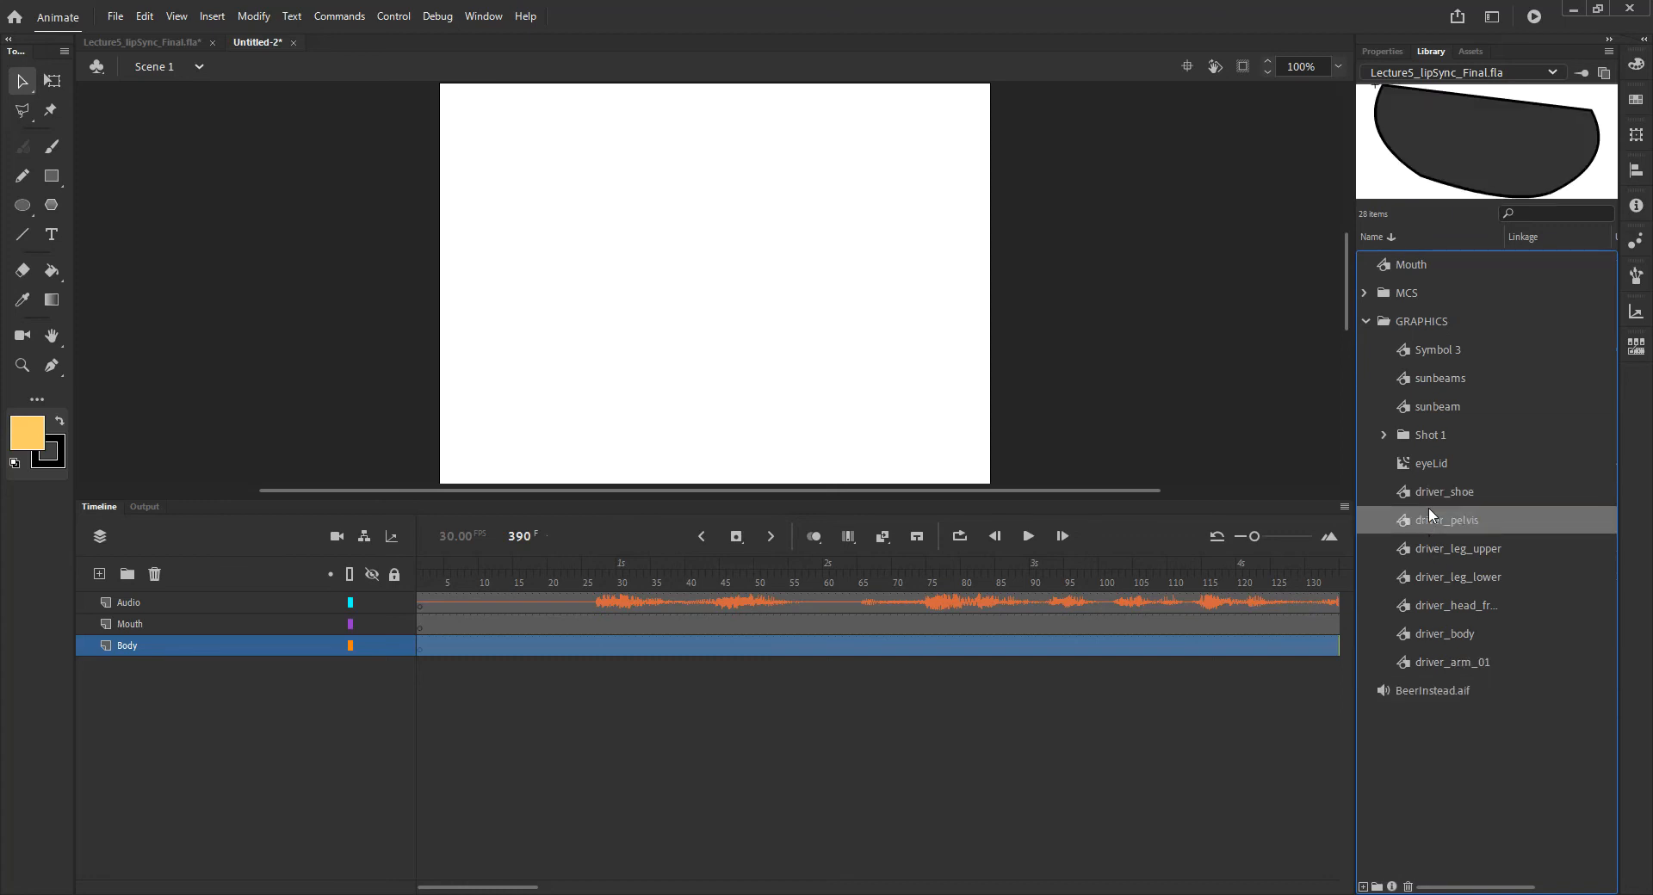
{"action": "key", "text": "Up"}
{"action": "key", "text": "Up"}
{"action": "key", "text": "Up"}
{"action": "key", "text": "Up"}
{"action": "key", "text": "Down"}
{"action": "key", "text": "Down"}
{"action": "key", "text": "Down"}
{"action": "key", "text": "Down"}
{"action": "key", "text": "Down"}
{"action": "key", "text": "Down"}
{"action": "key", "text": "Down"}
{"action": "key", "text": "Down"}
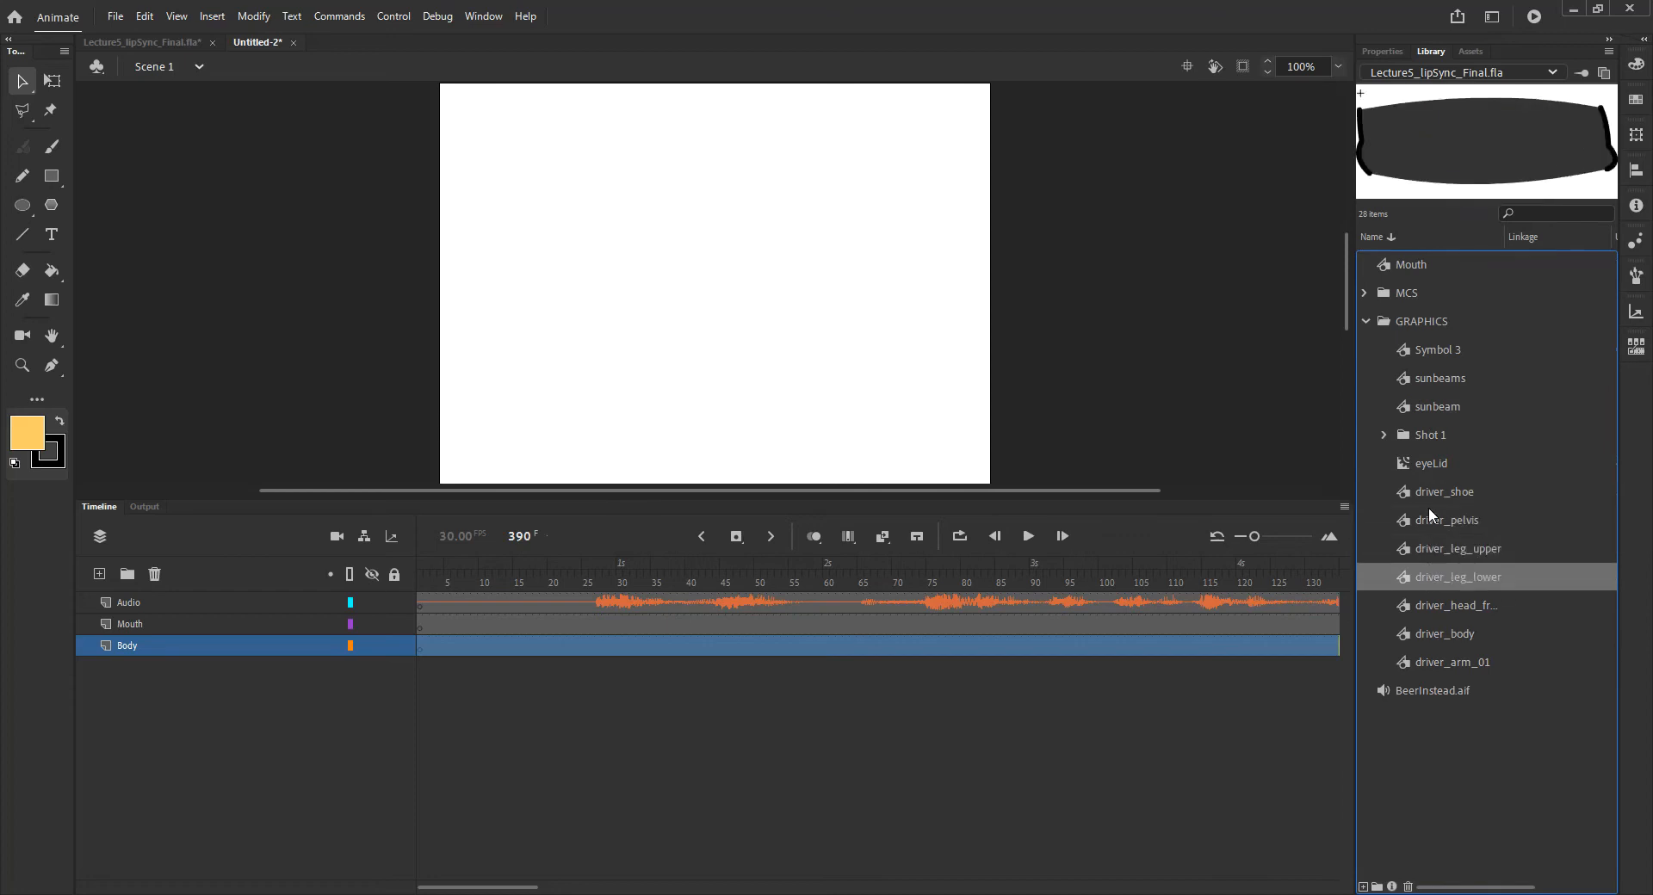
{"action": "key", "text": "Up"}
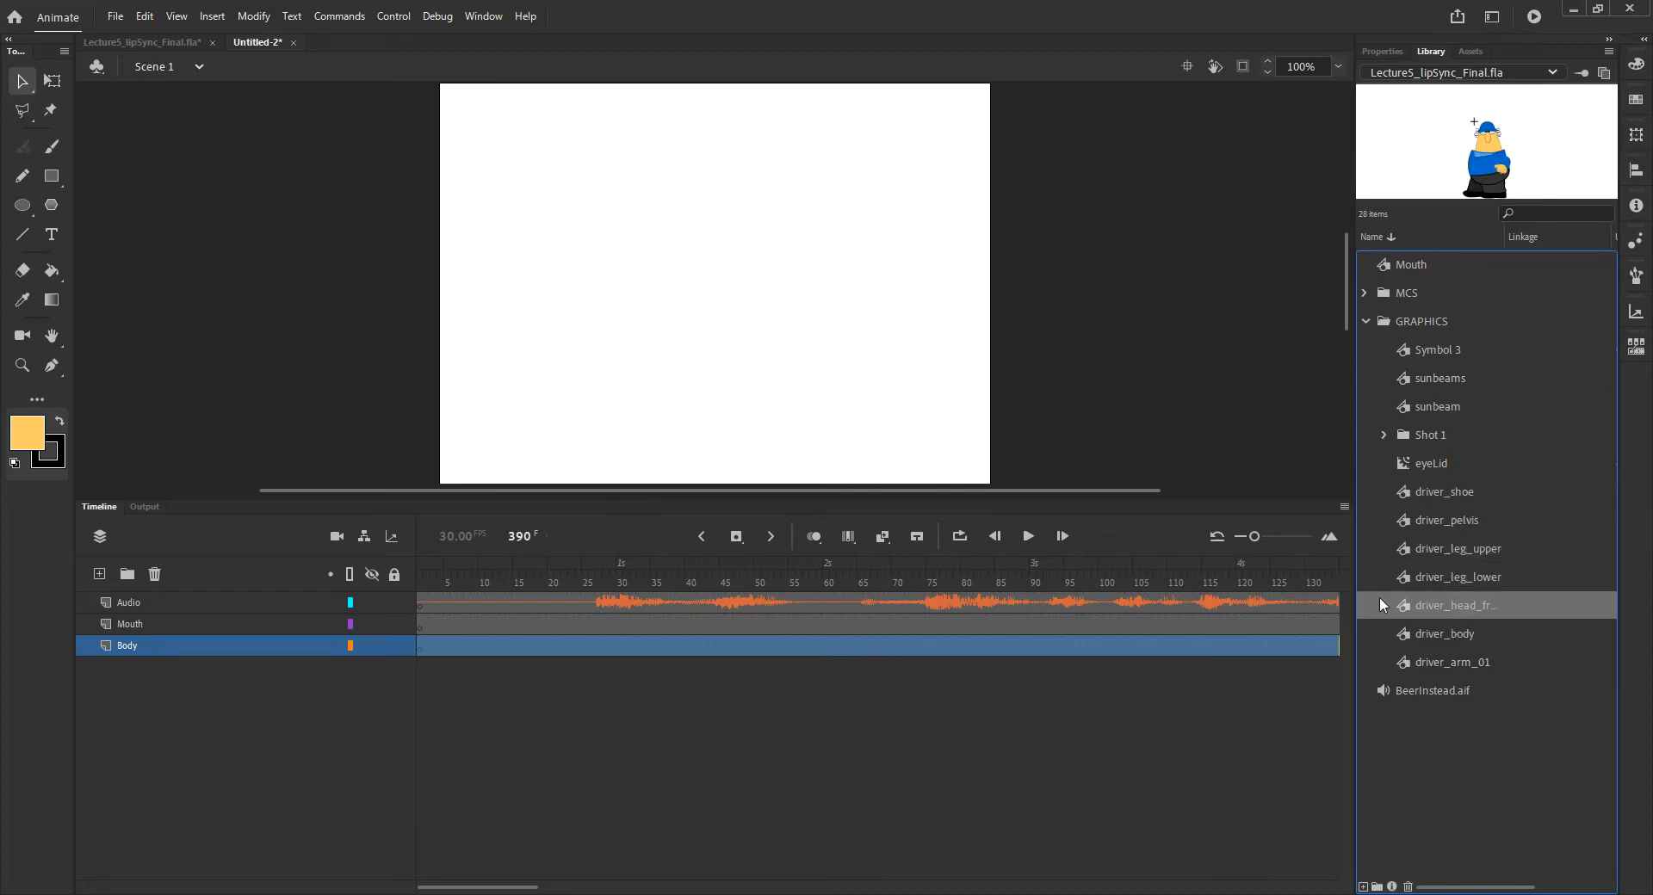
Place the full driver character symbol on the Body layer and enlarge it so head and torso fill the stage height.
{"action": "left_click_drag", "start_coordinate": [1408, 610], "coordinate": [722, 306]}
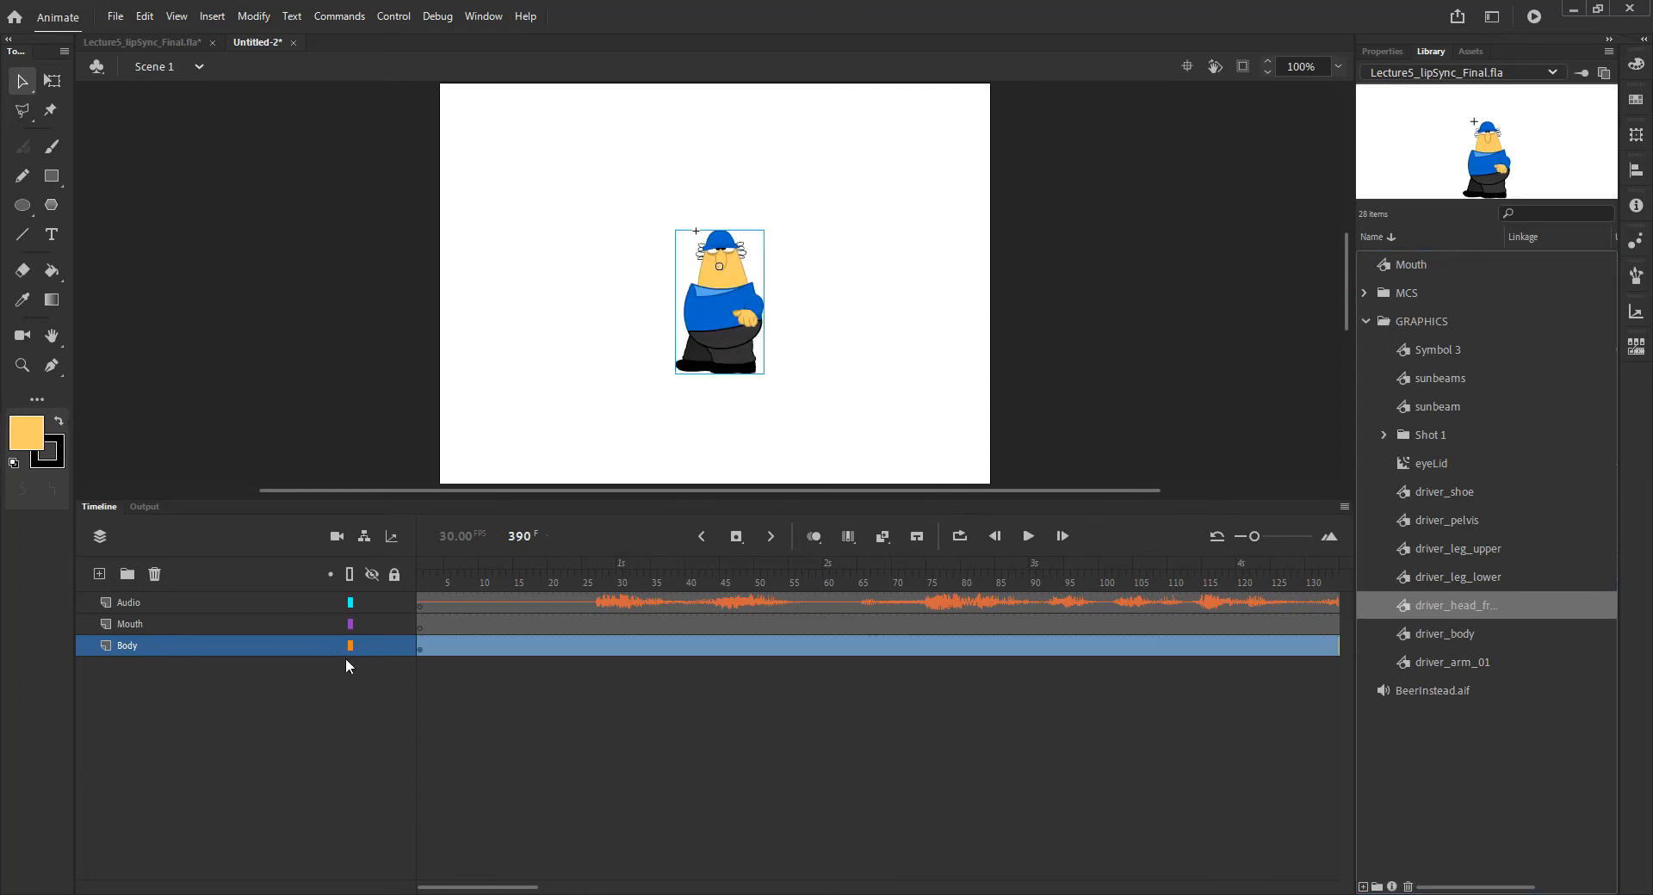
{"action": "left_click", "coordinate": [52, 80]}
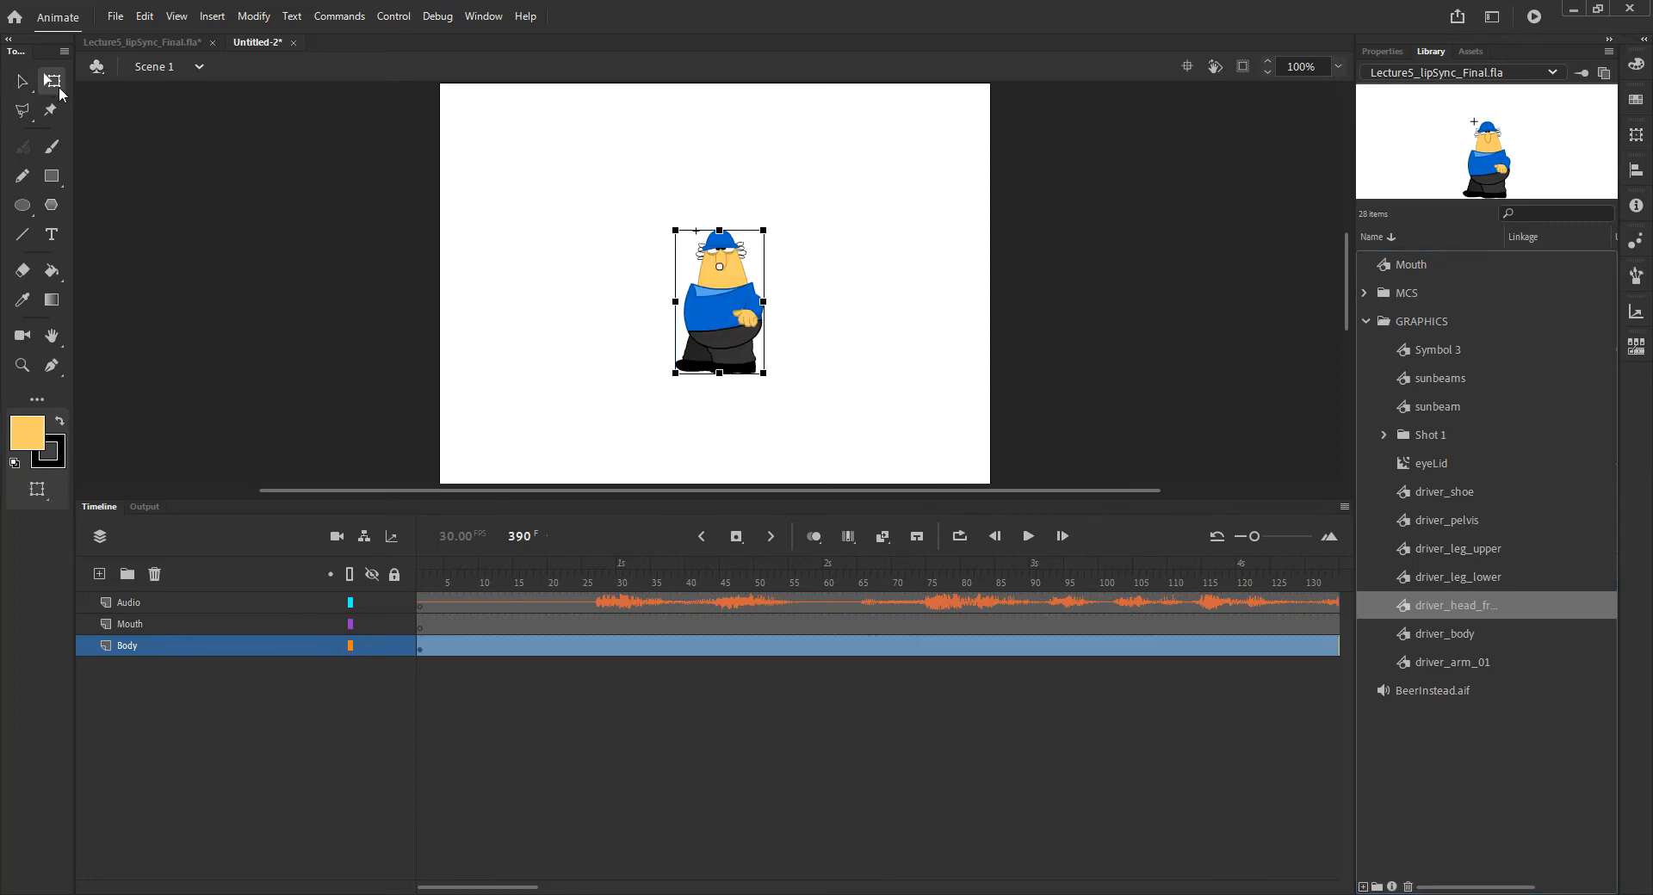
{"action": "left_click_drag", "start_coordinate": [762, 373], "coordinate": [1003, 667]}
{"action": "left_click_drag", "start_coordinate": [807, 413], "coordinate": [793, 412]}
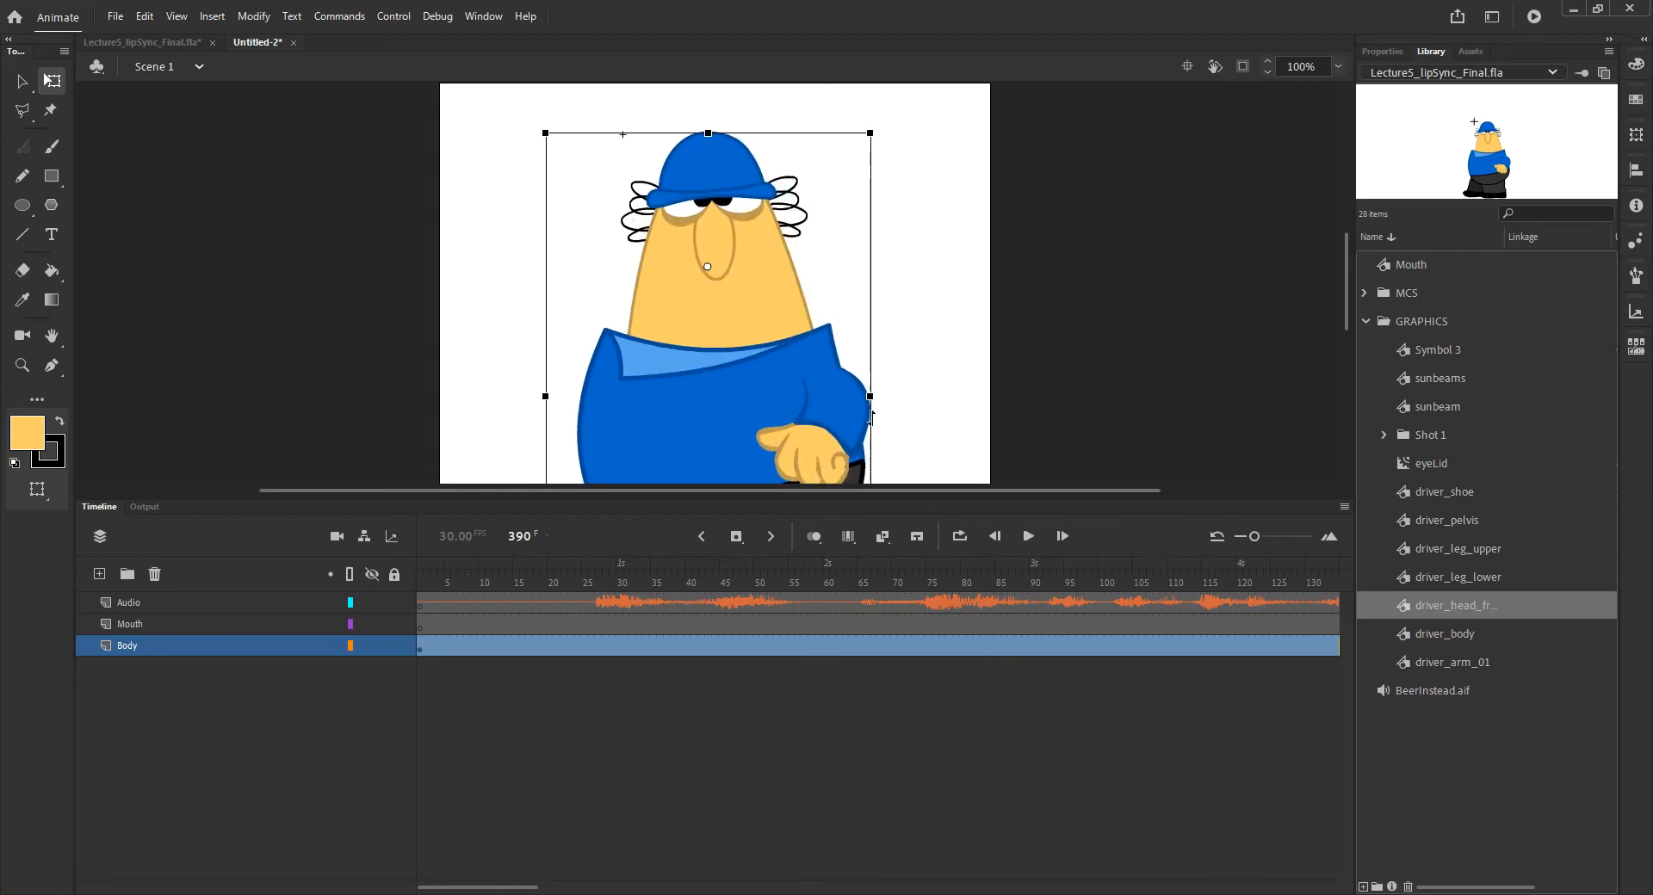
Place the Mouth symbol on the Mouth layer and position it on the face just below the nose.
{"action": "left_click", "coordinate": [153, 621]}
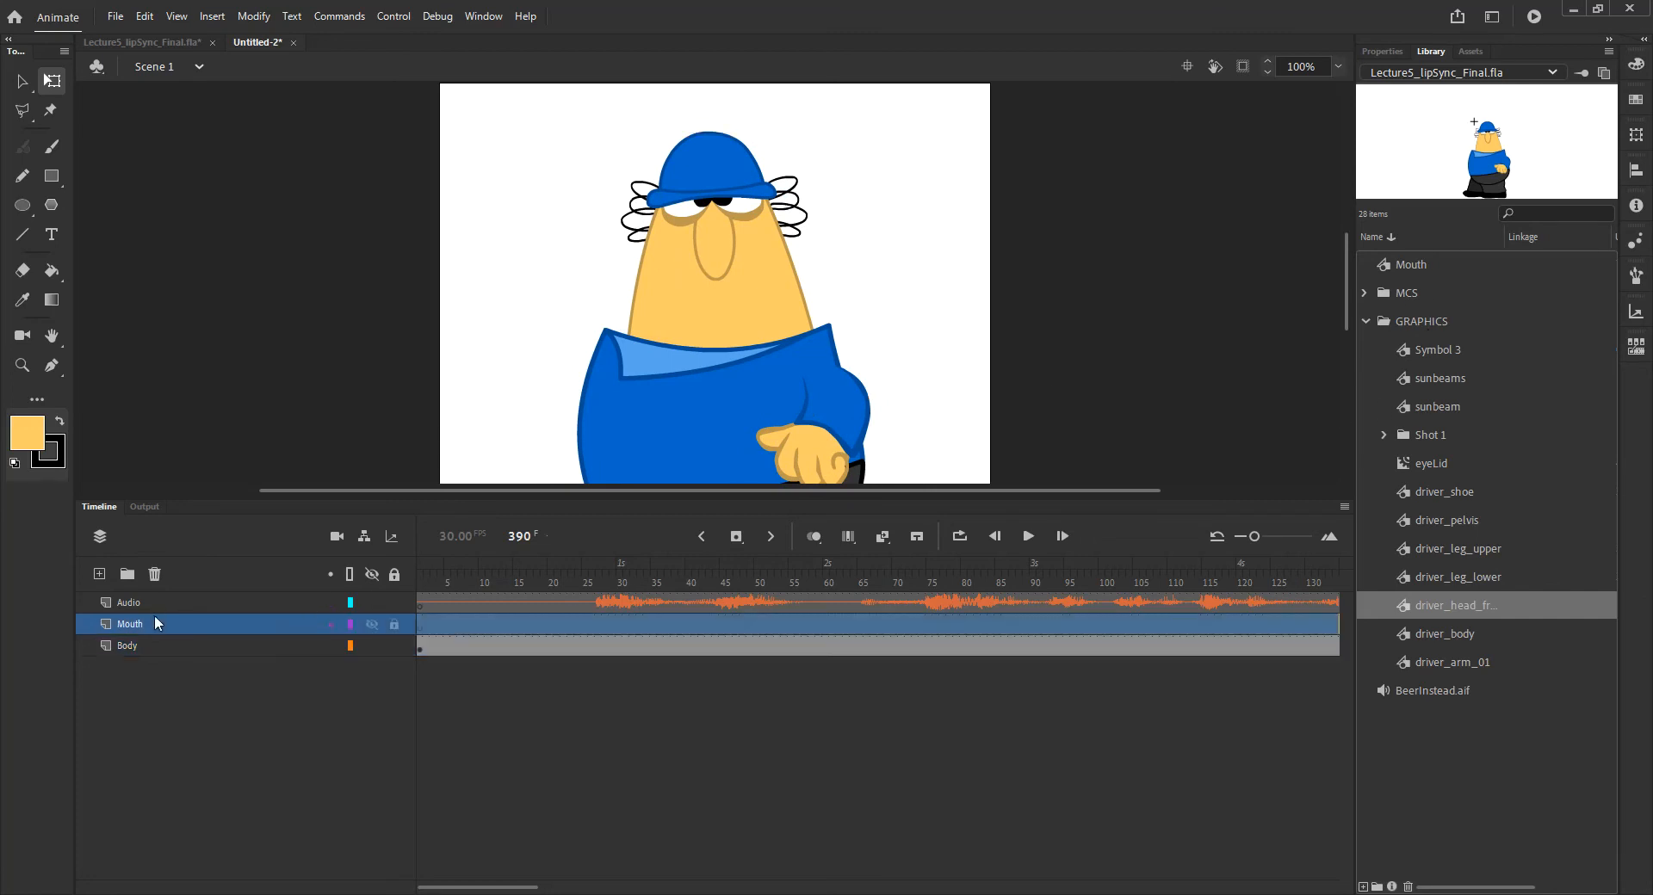
{"action": "left_click", "coordinate": [1402, 263]}
{"action": "left_click_drag", "start_coordinate": [1402, 264], "coordinate": [714, 324]}
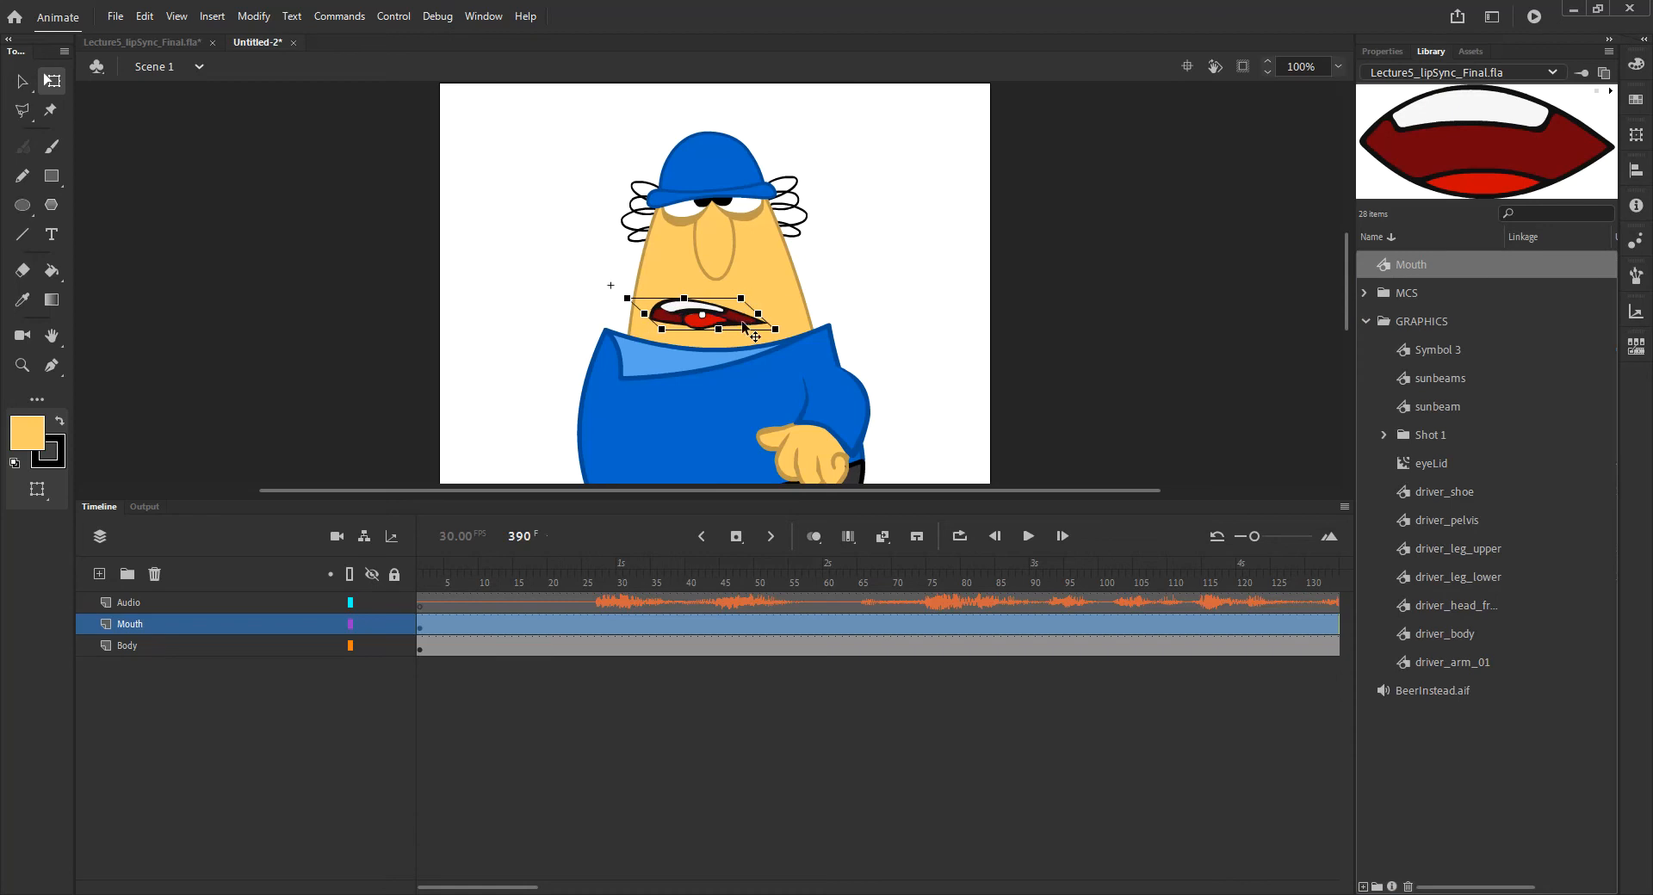
{"action": "left_click", "coordinate": [22, 81]}
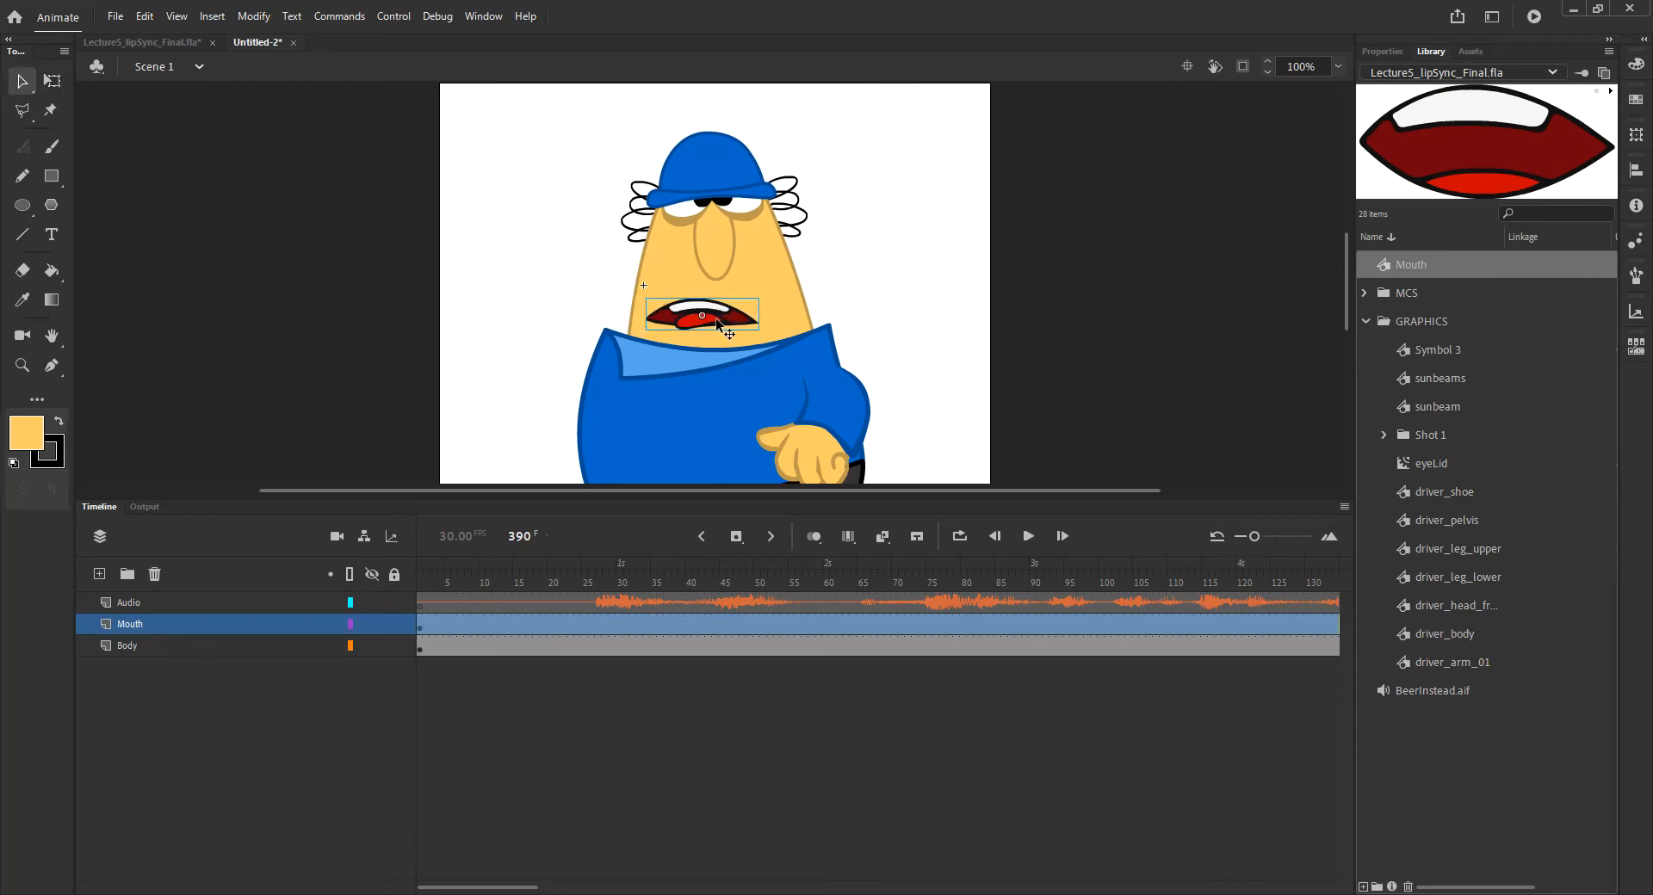
{"action": "left_click_drag", "start_coordinate": [730, 327], "coordinate": [742, 324]}
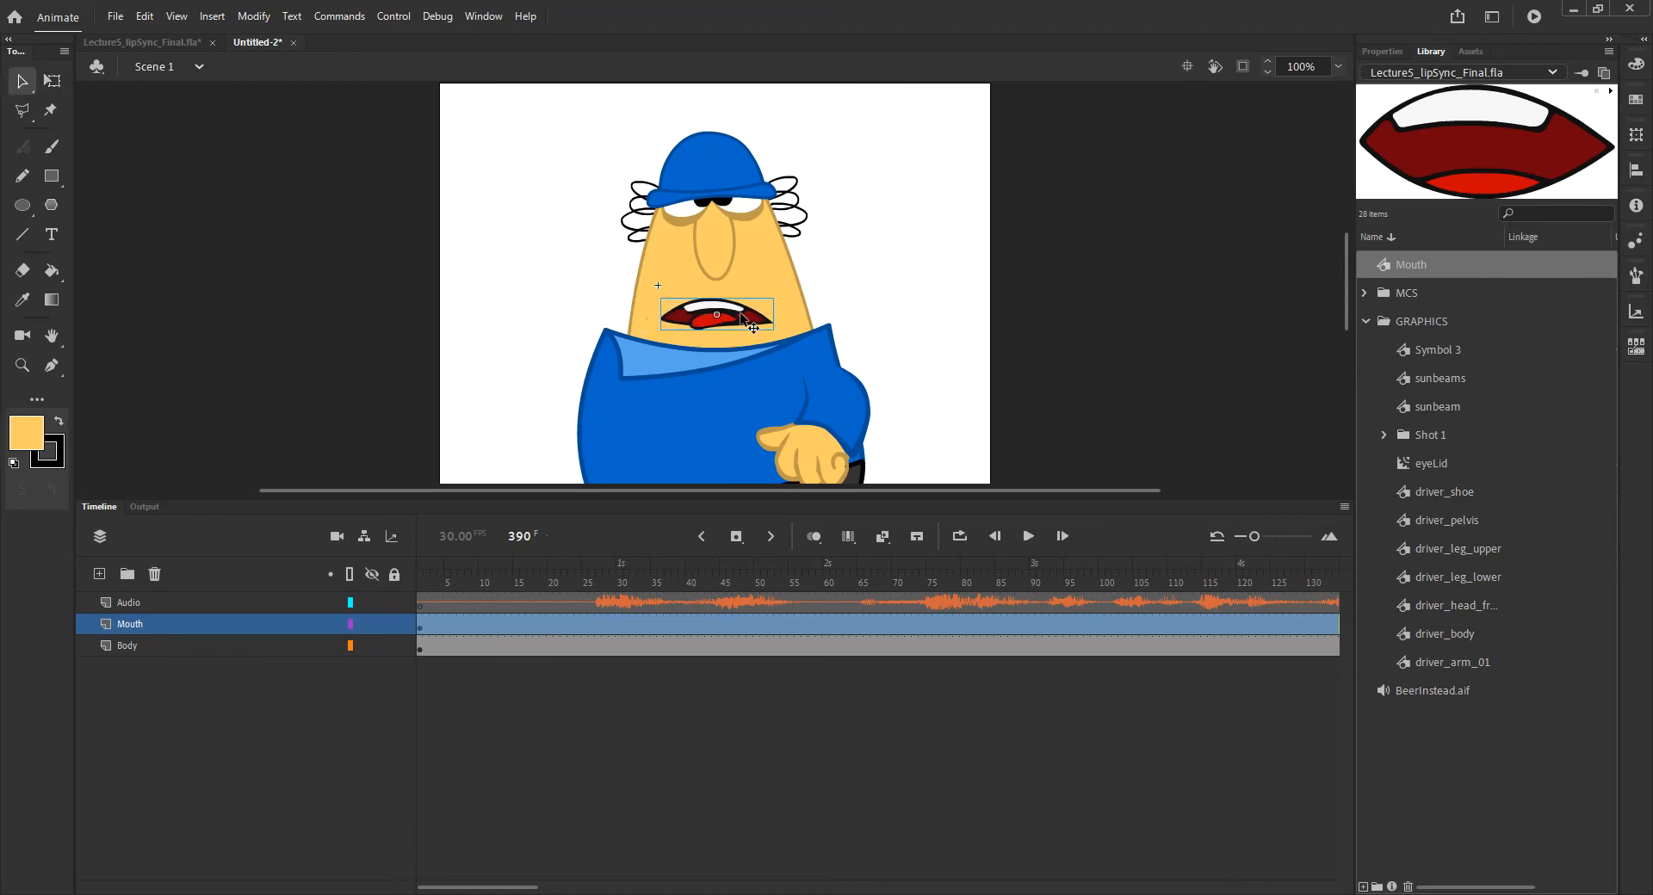
Go to frame 1 and nudge the mouth upward until it sits centred between the nose and the collar.
{"action": "left_click_drag", "start_coordinate": [434, 575], "coordinate": [420, 575]}
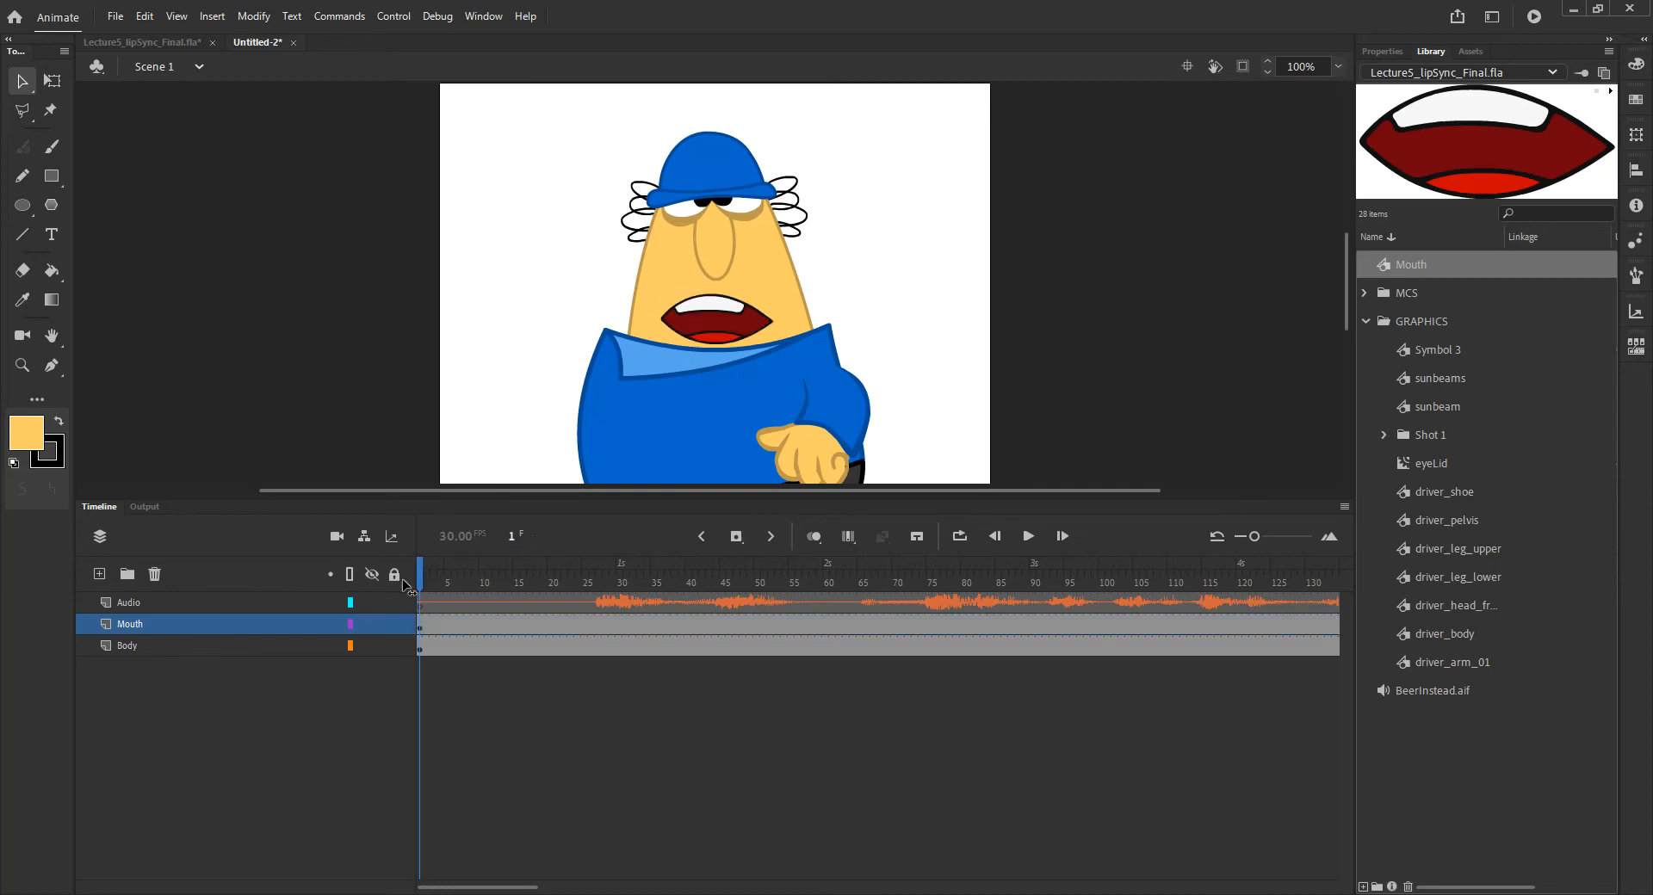
{"action": "left_click", "coordinate": [742, 326]}
{"action": "key", "text": "Up"}
{"action": "key", "text": "Up"}
{"action": "key", "text": "Up"}
{"action": "key", "text": "Up"}
{"action": "key", "text": "Up"}
{"action": "key", "text": "Up"}
{"action": "key", "text": "Up"}
{"action": "key", "text": "Up"}
{"action": "key", "text": "Up"}
{"action": "key", "text": "Up"}
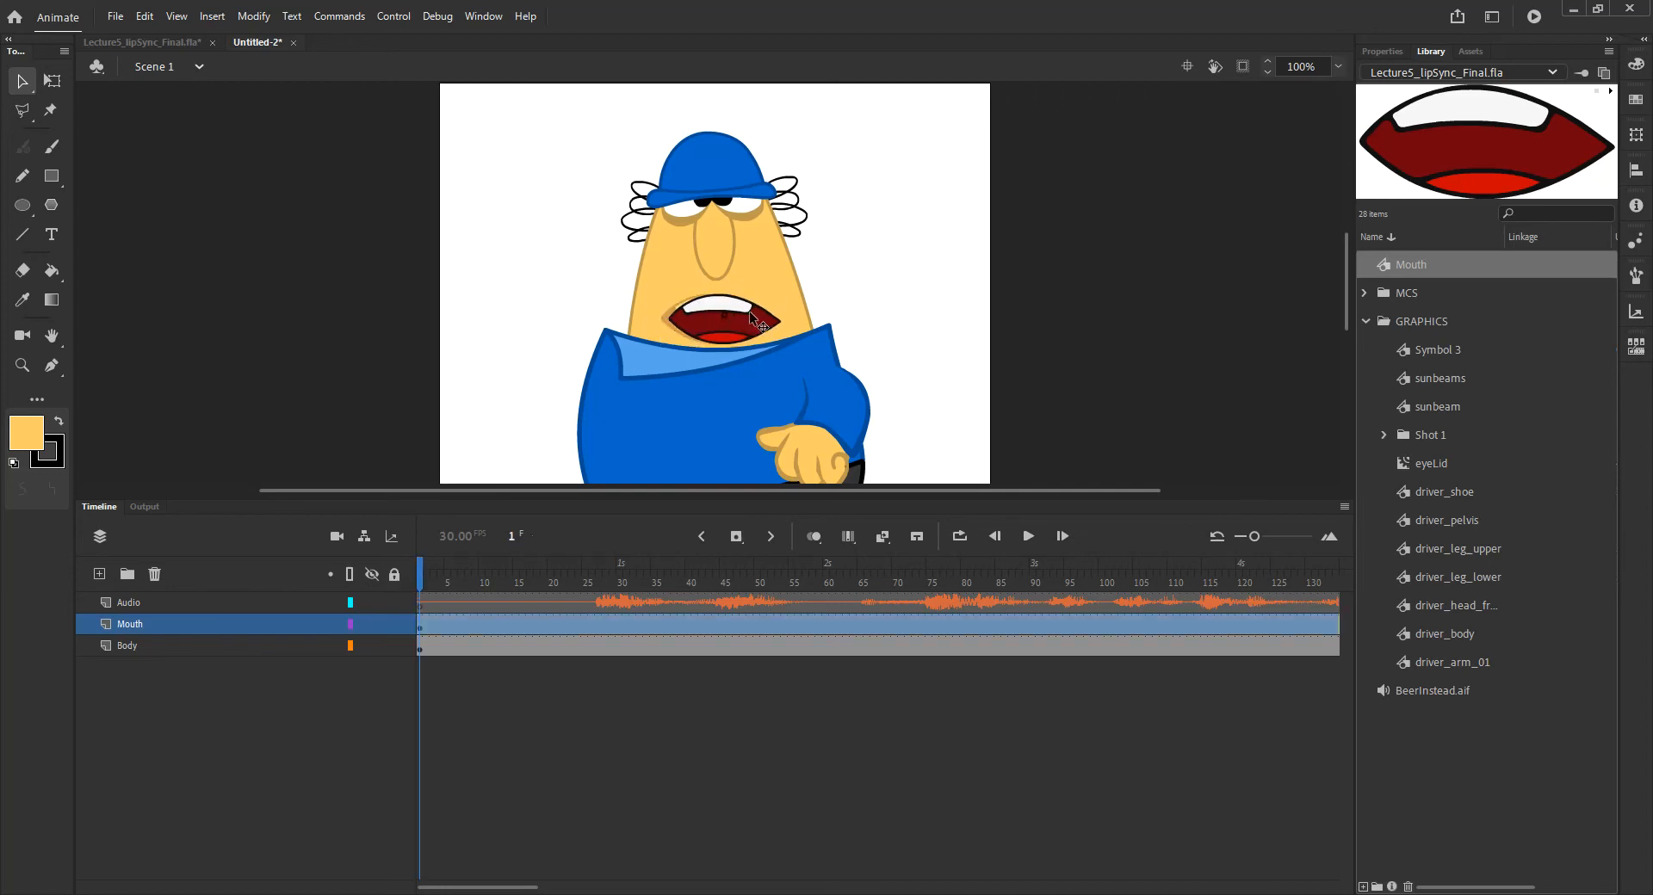
{"action": "key", "text": "Down"}
{"action": "key", "text": "Right"}
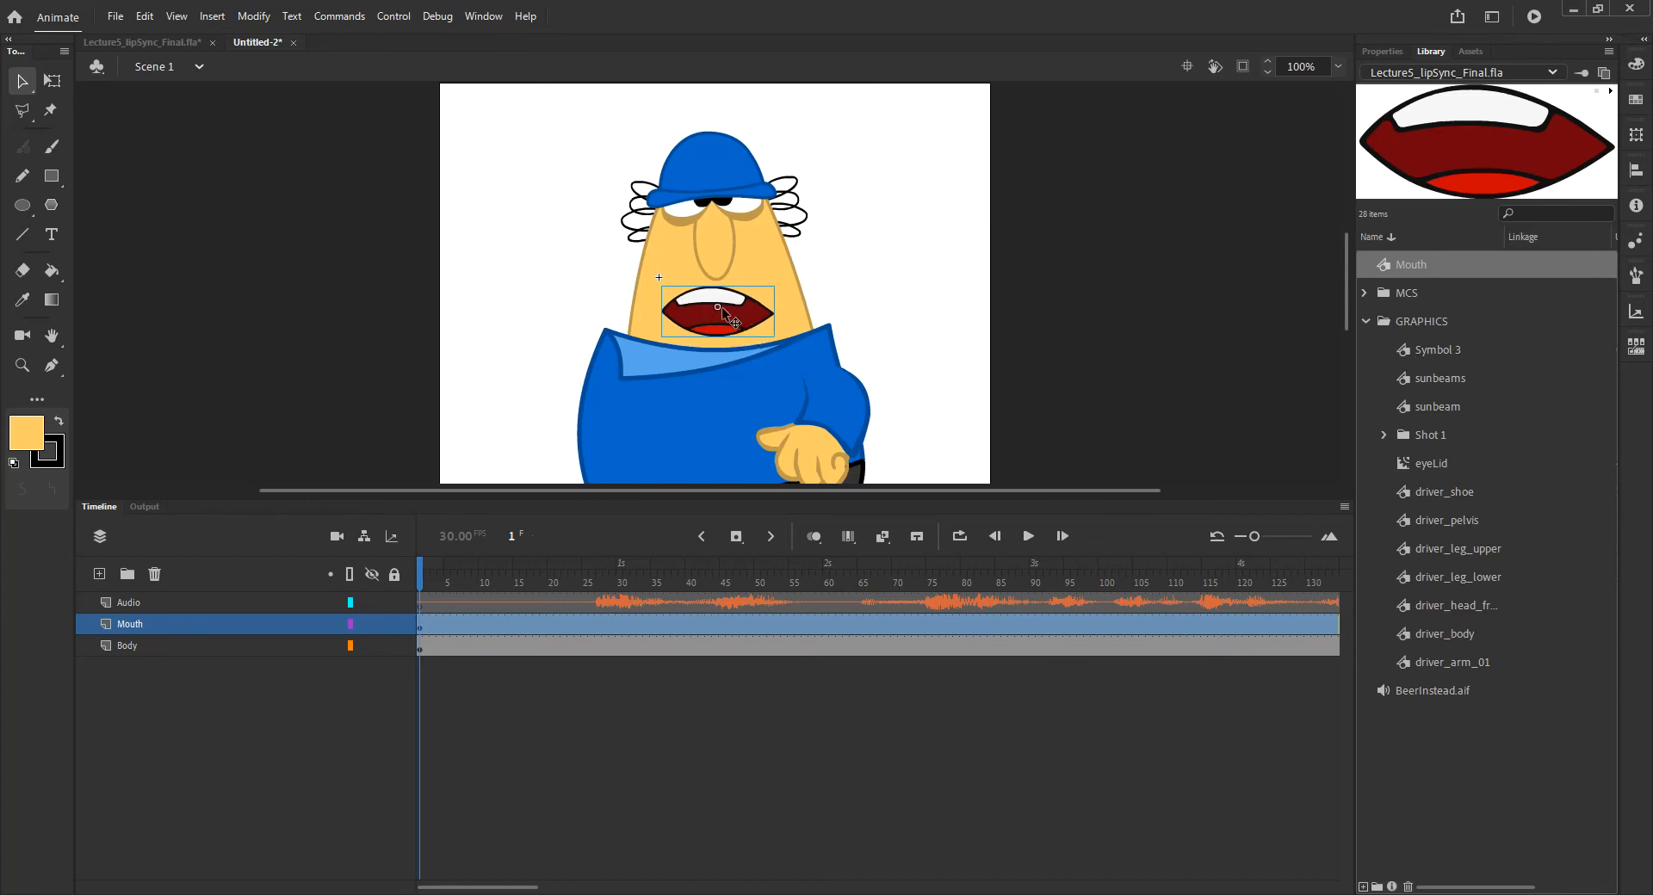
Open the Mouth symbol for editing and enlarge the timeline area to examine all its mouth-shape layers.
{"action": "double_click", "coordinate": [742, 321]}
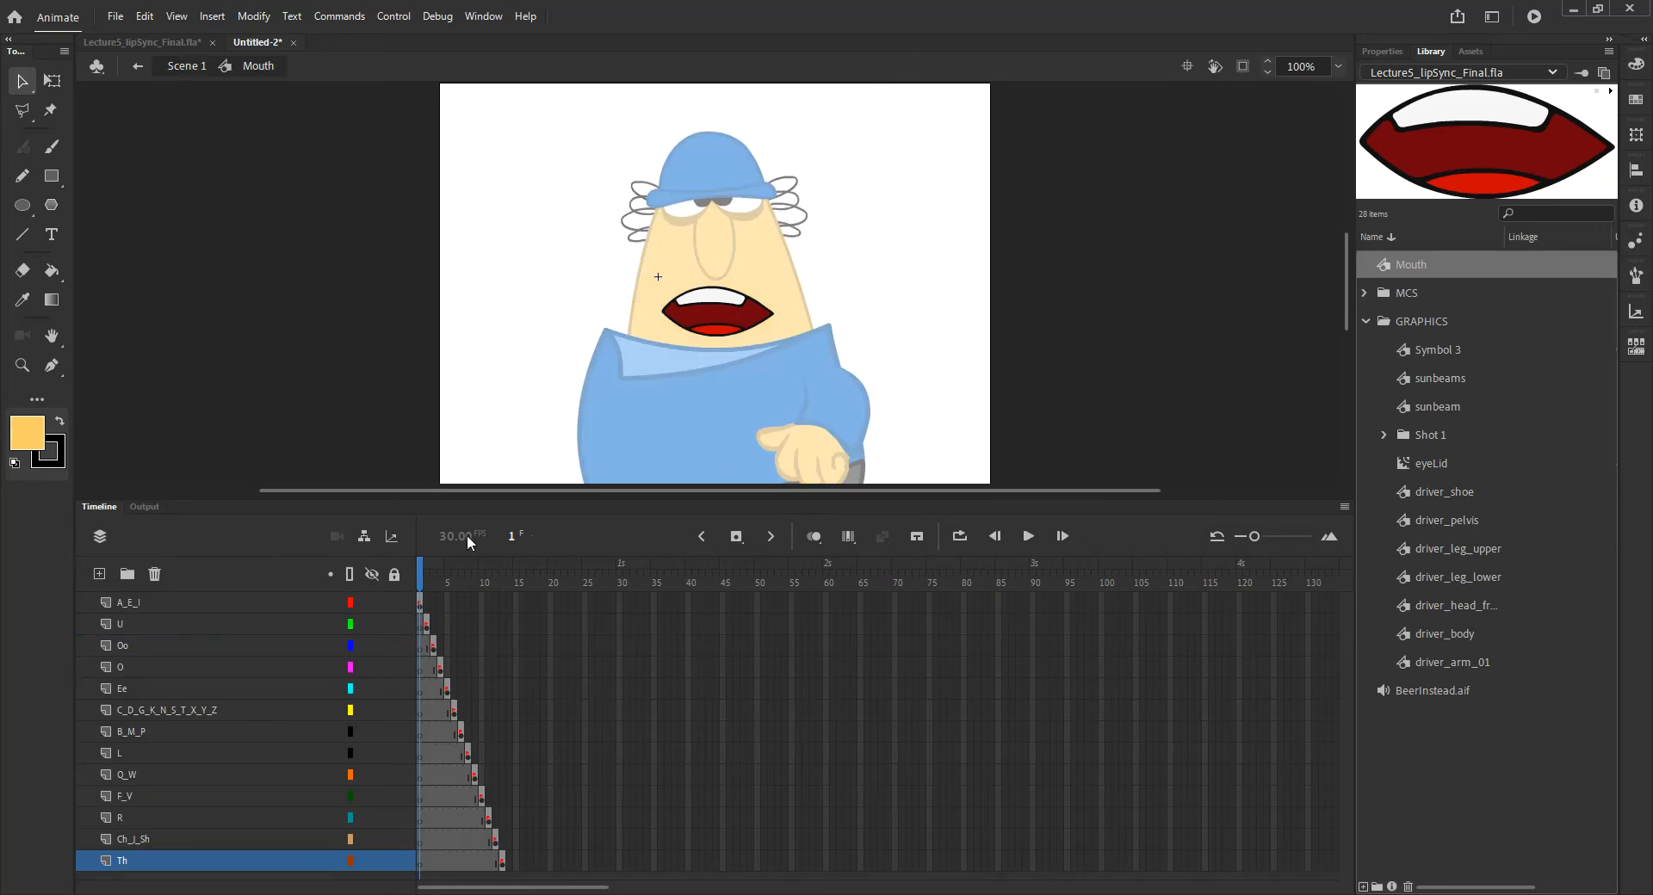
{"action": "left_click_drag", "start_coordinate": [470, 499], "coordinate": [473, 392]}
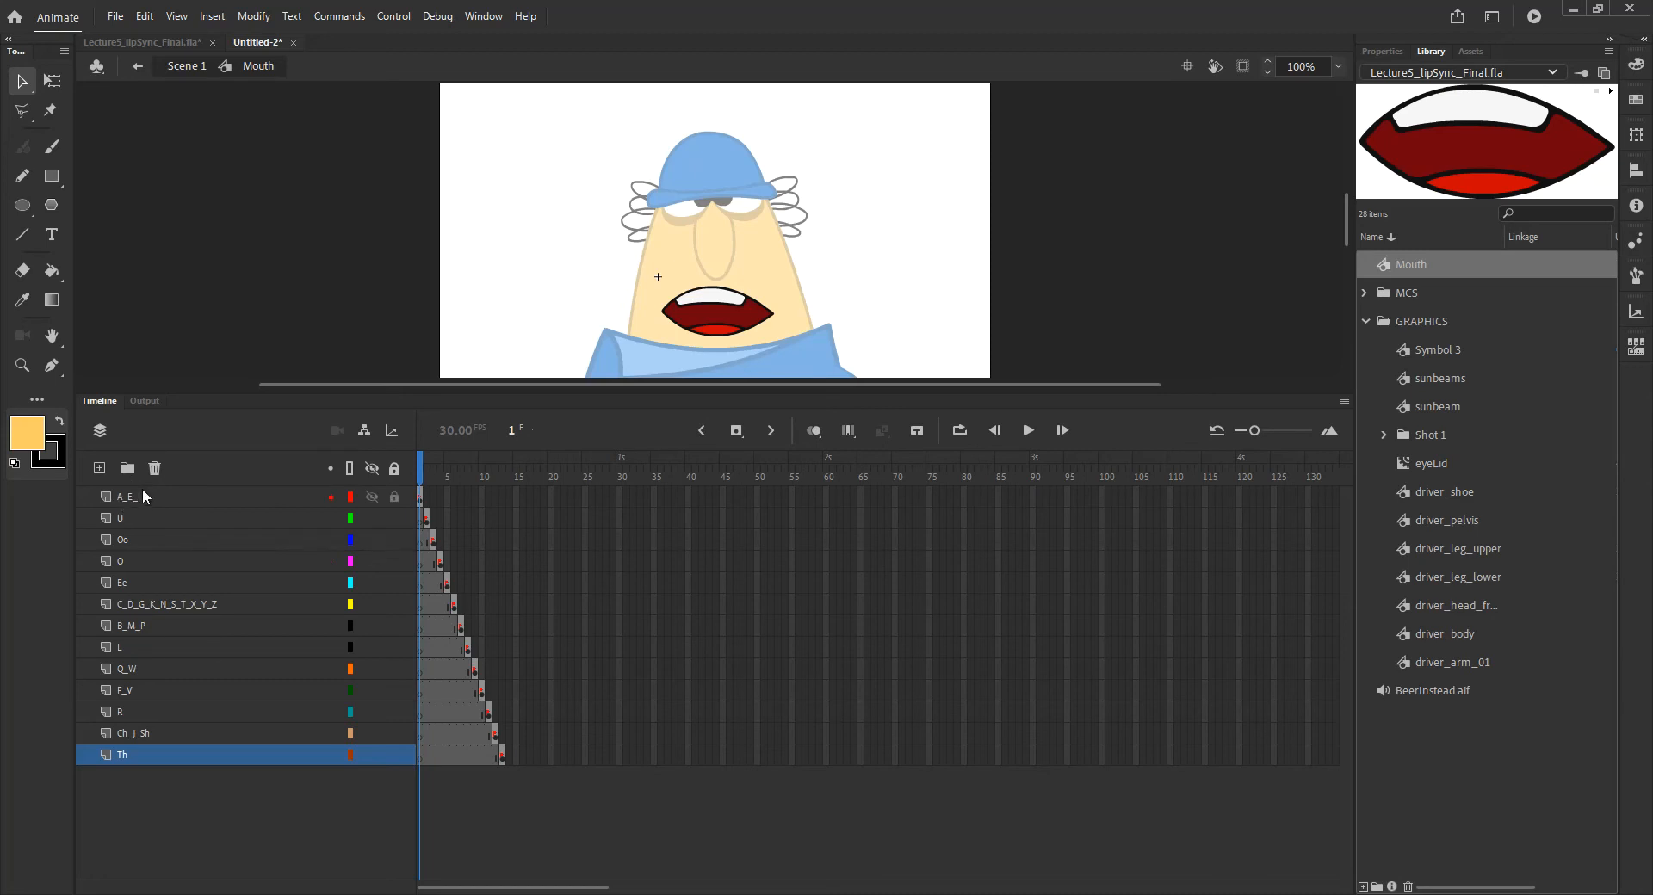
Preview the A_E_I, U and Oo mouth shapes at their keyframes and return to the A_E_I keyframe.
{"action": "left_click", "coordinate": [421, 497]}
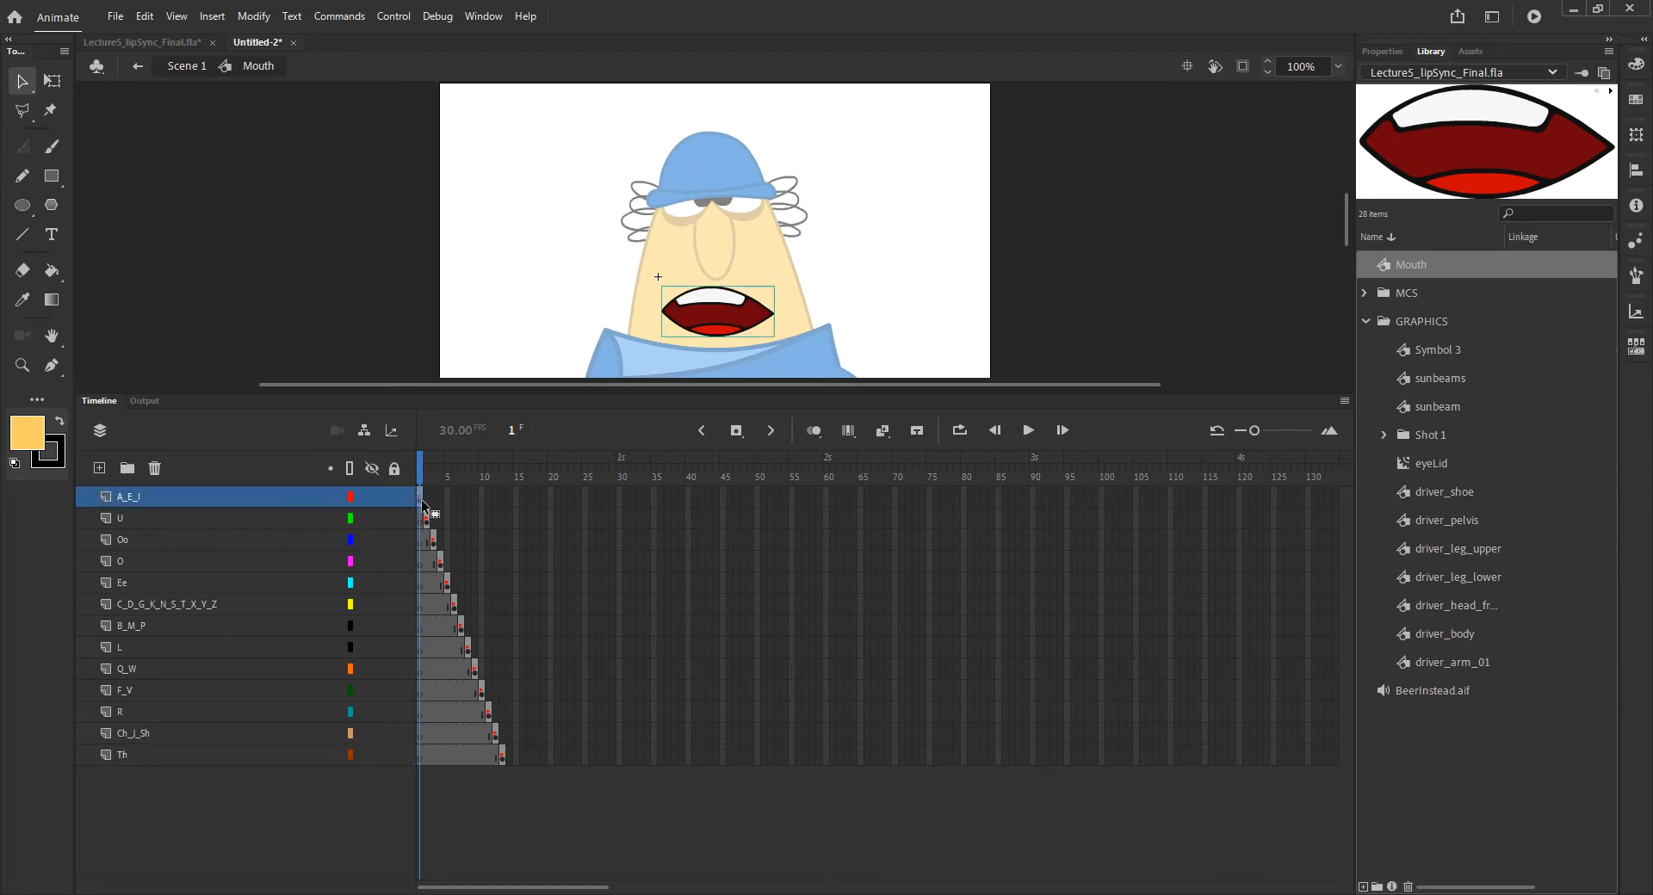
{"action": "left_click", "coordinate": [427, 520]}
{"action": "left_click", "coordinate": [433, 539]}
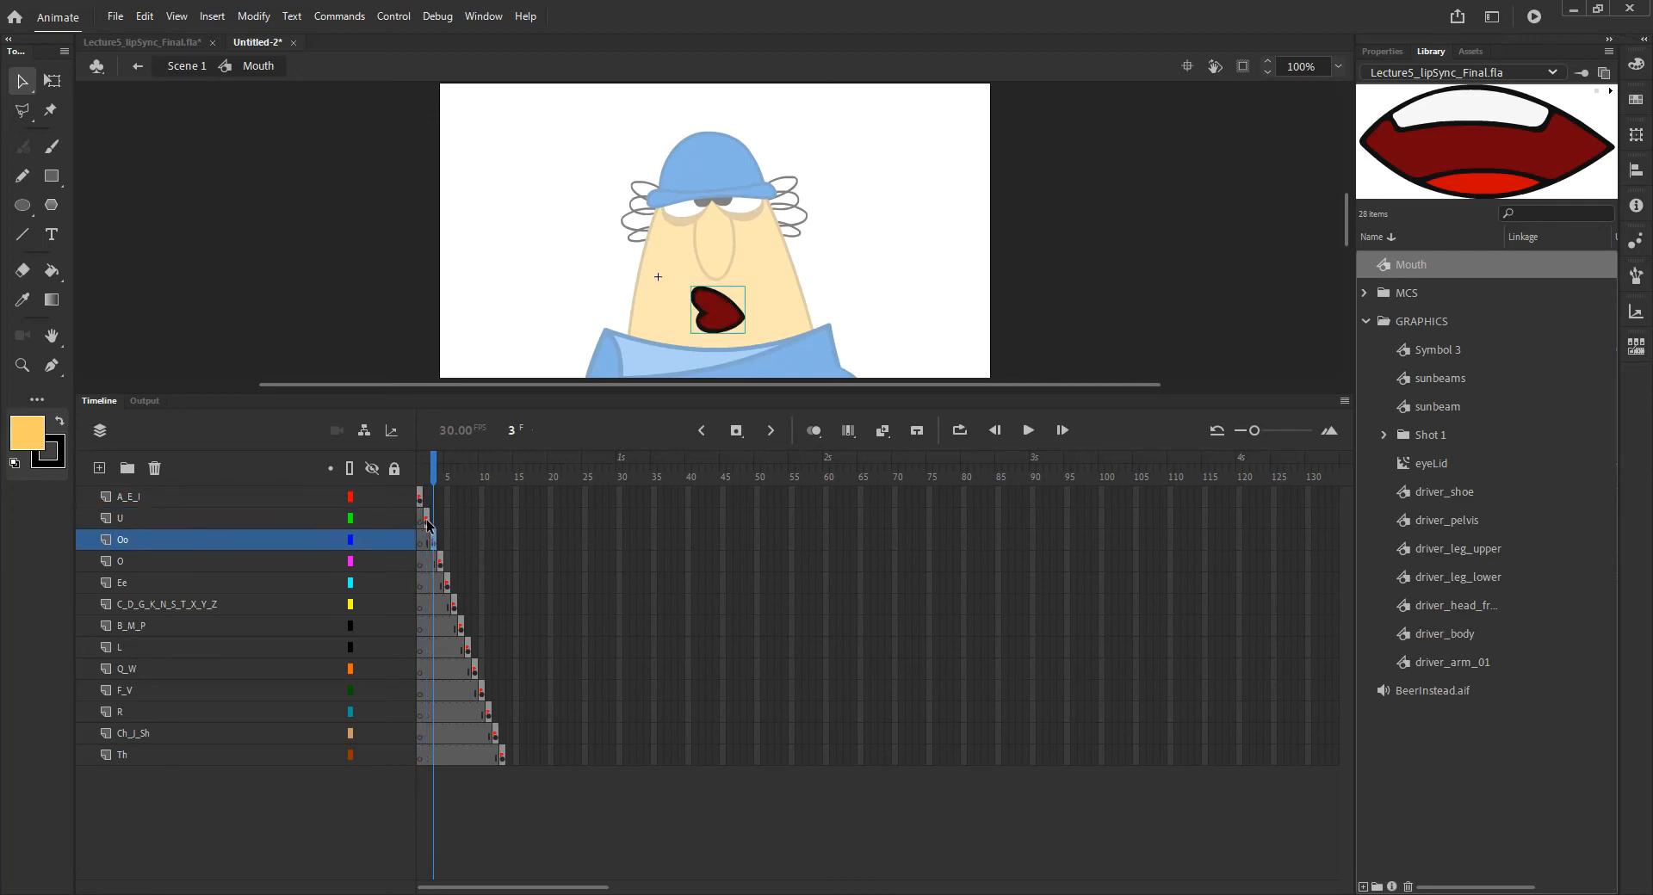
{"action": "left_click", "coordinate": [418, 500]}
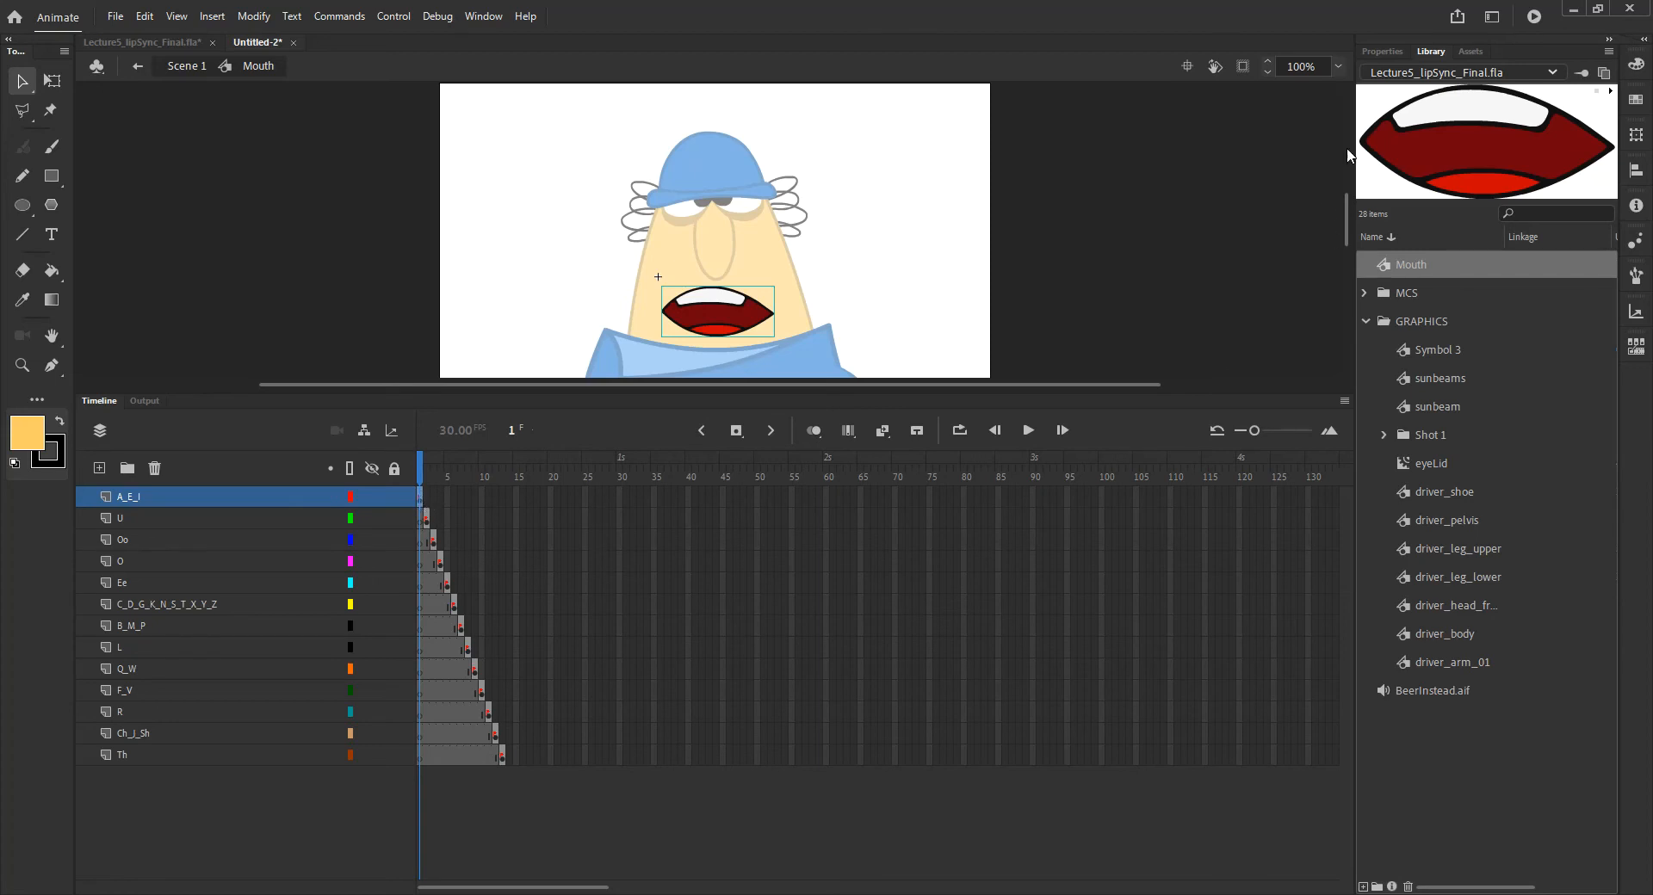
Change the frame label of the A_E_I layer's first keyframe to A_E_I, matching the layer name.
{"action": "left_click", "coordinate": [1377, 53]}
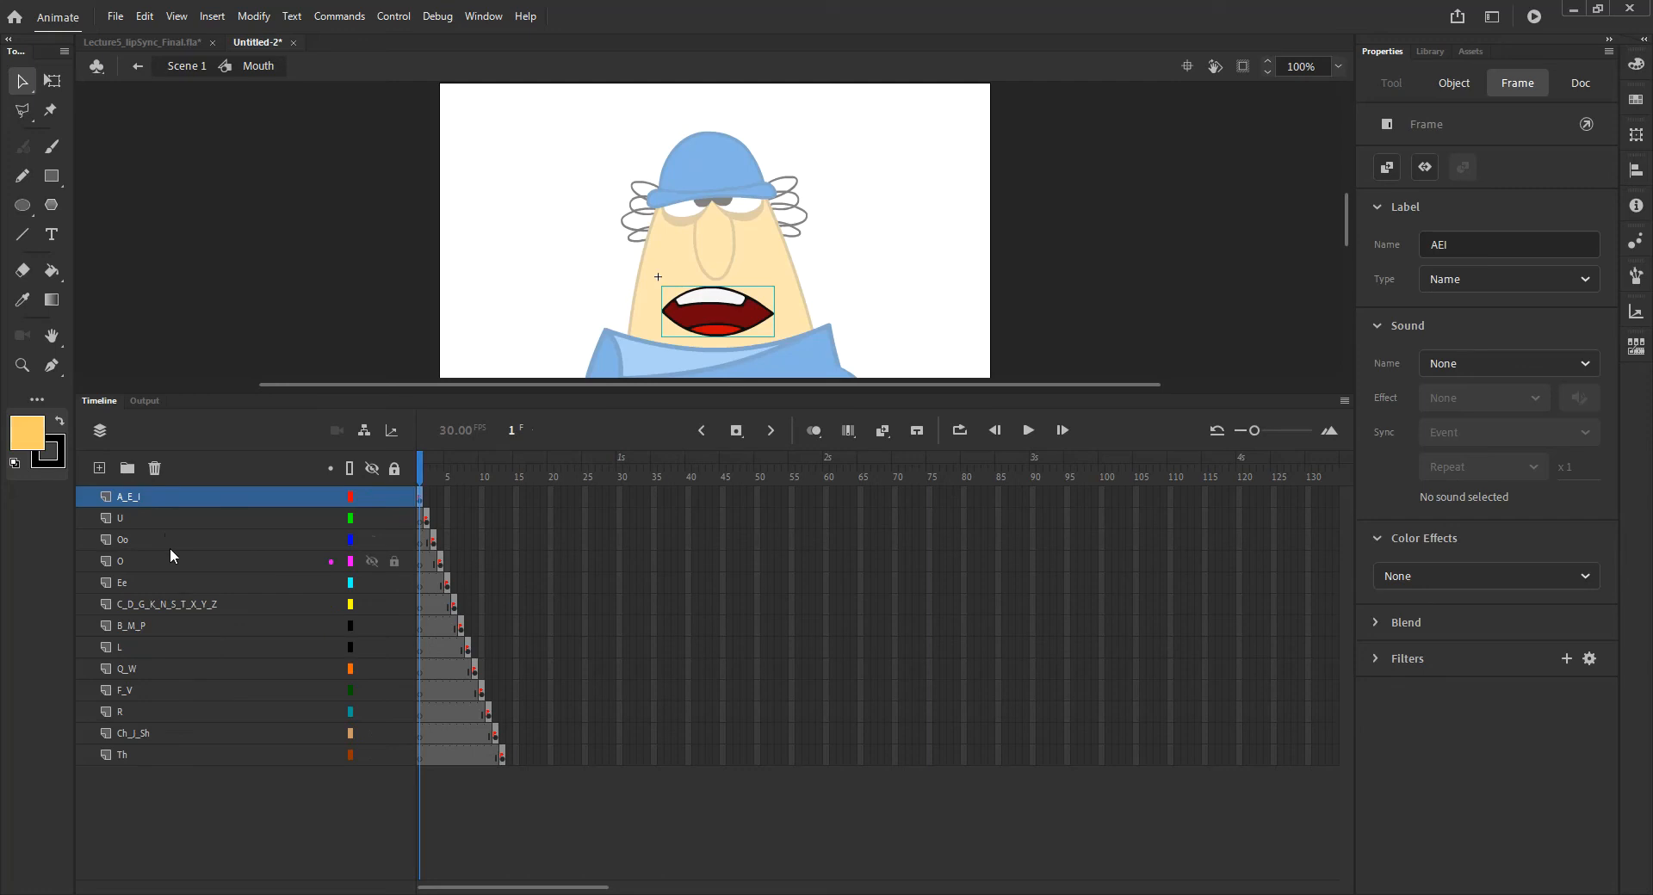
{"action": "double_click", "coordinate": [134, 498]}
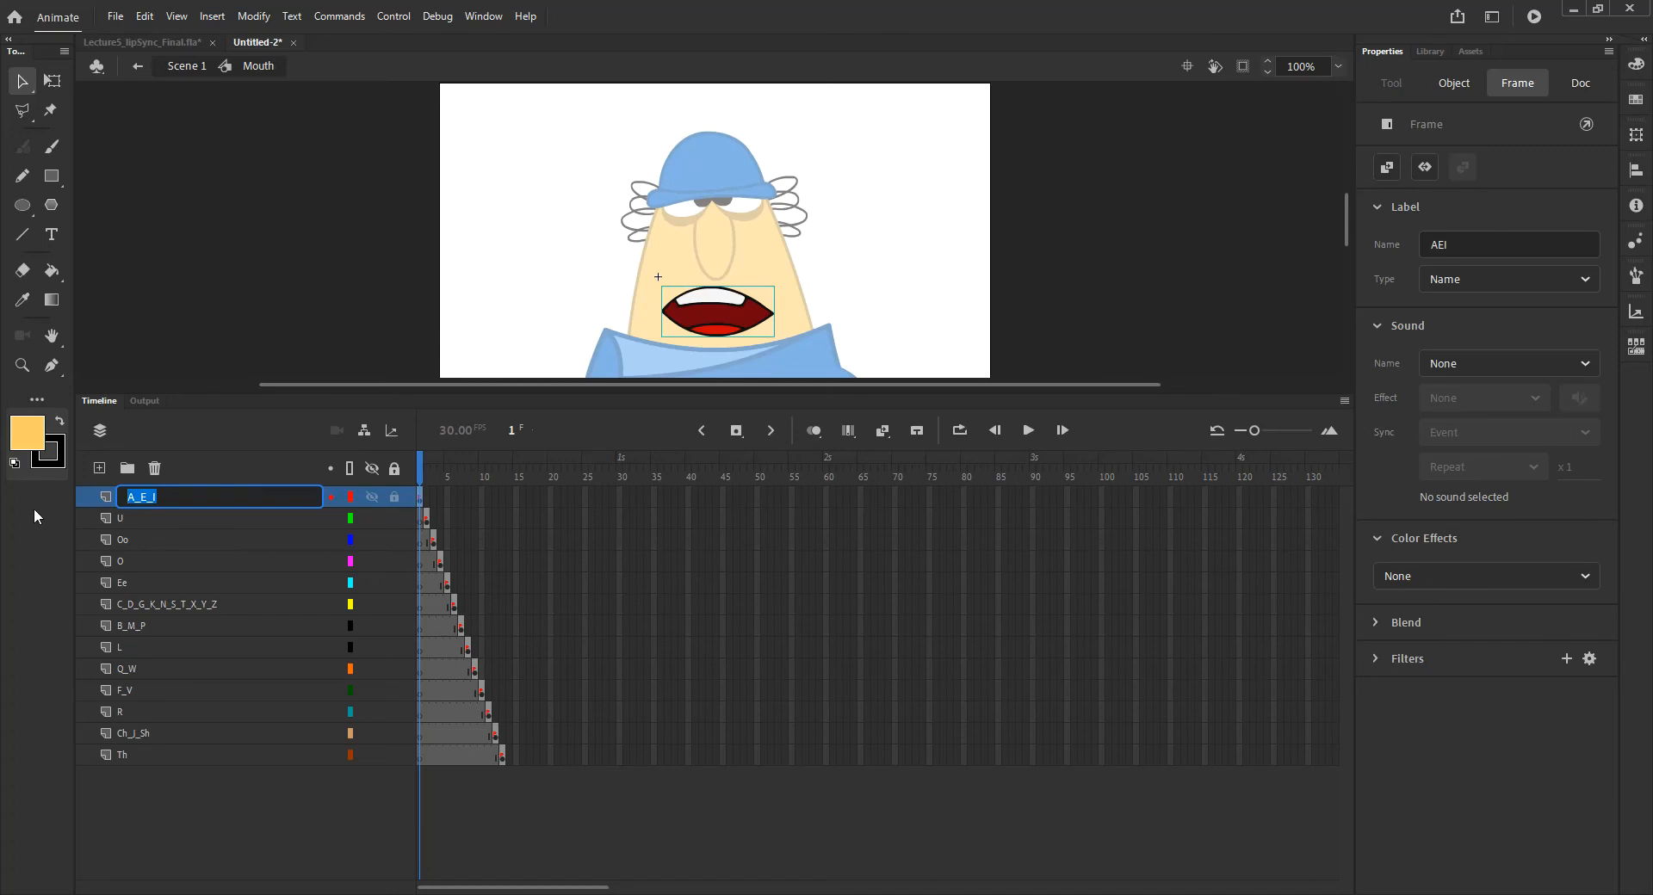
{"action": "left_click", "coordinate": [422, 499]}
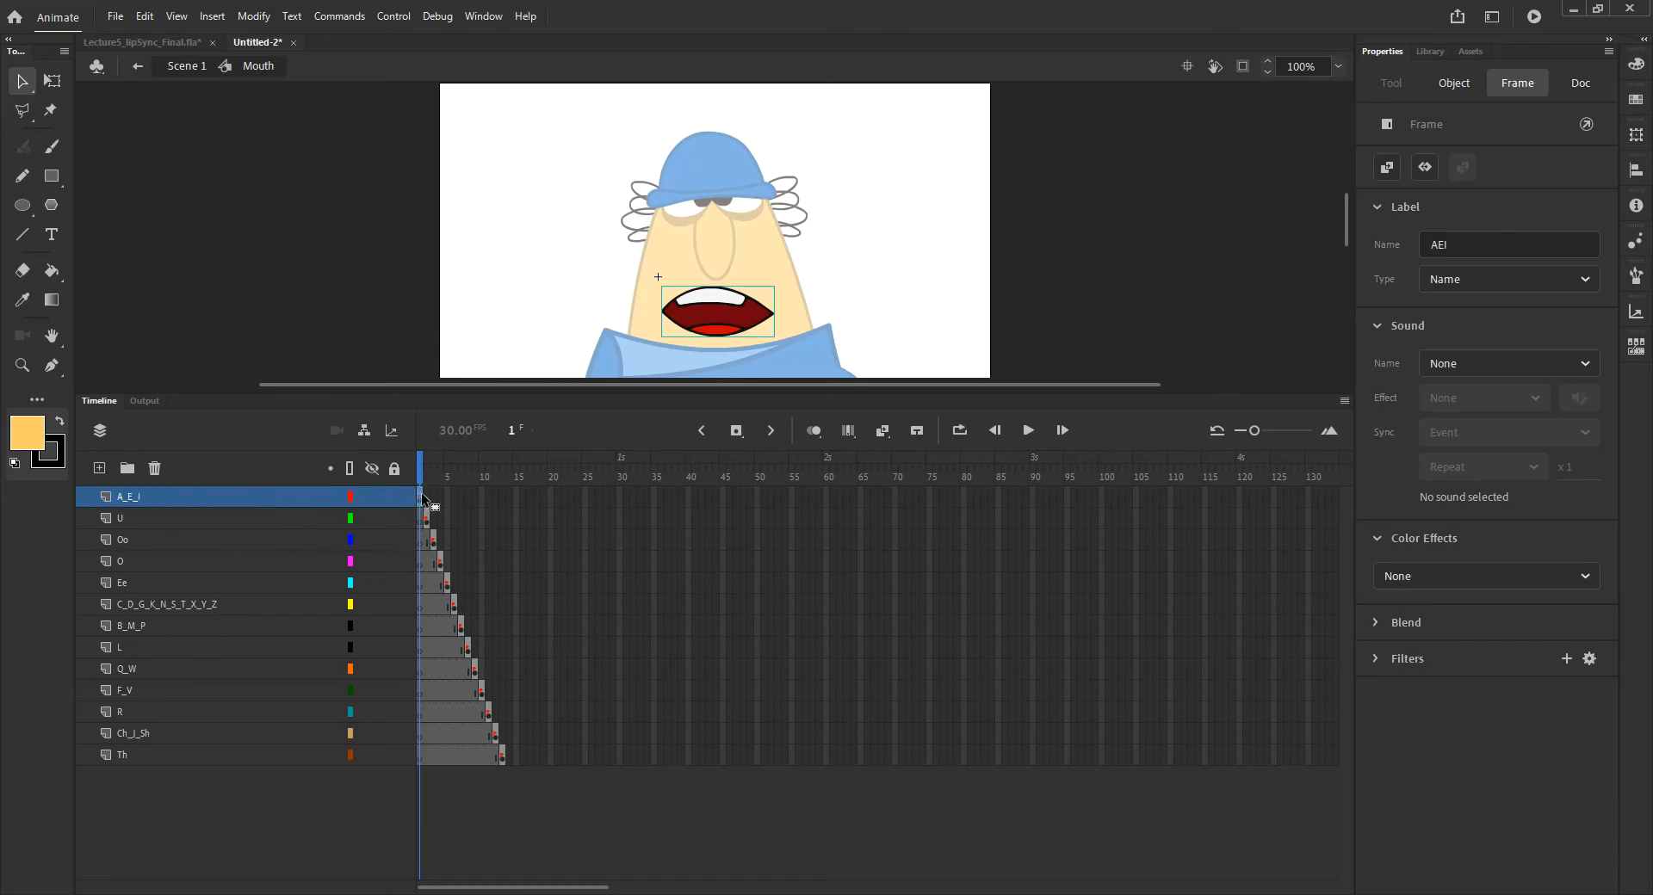
{"action": "left_click", "coordinate": [1450, 244]}
{"action": "key", "text": "BackSpace"}
{"action": "type", "text": "A_E_I"}
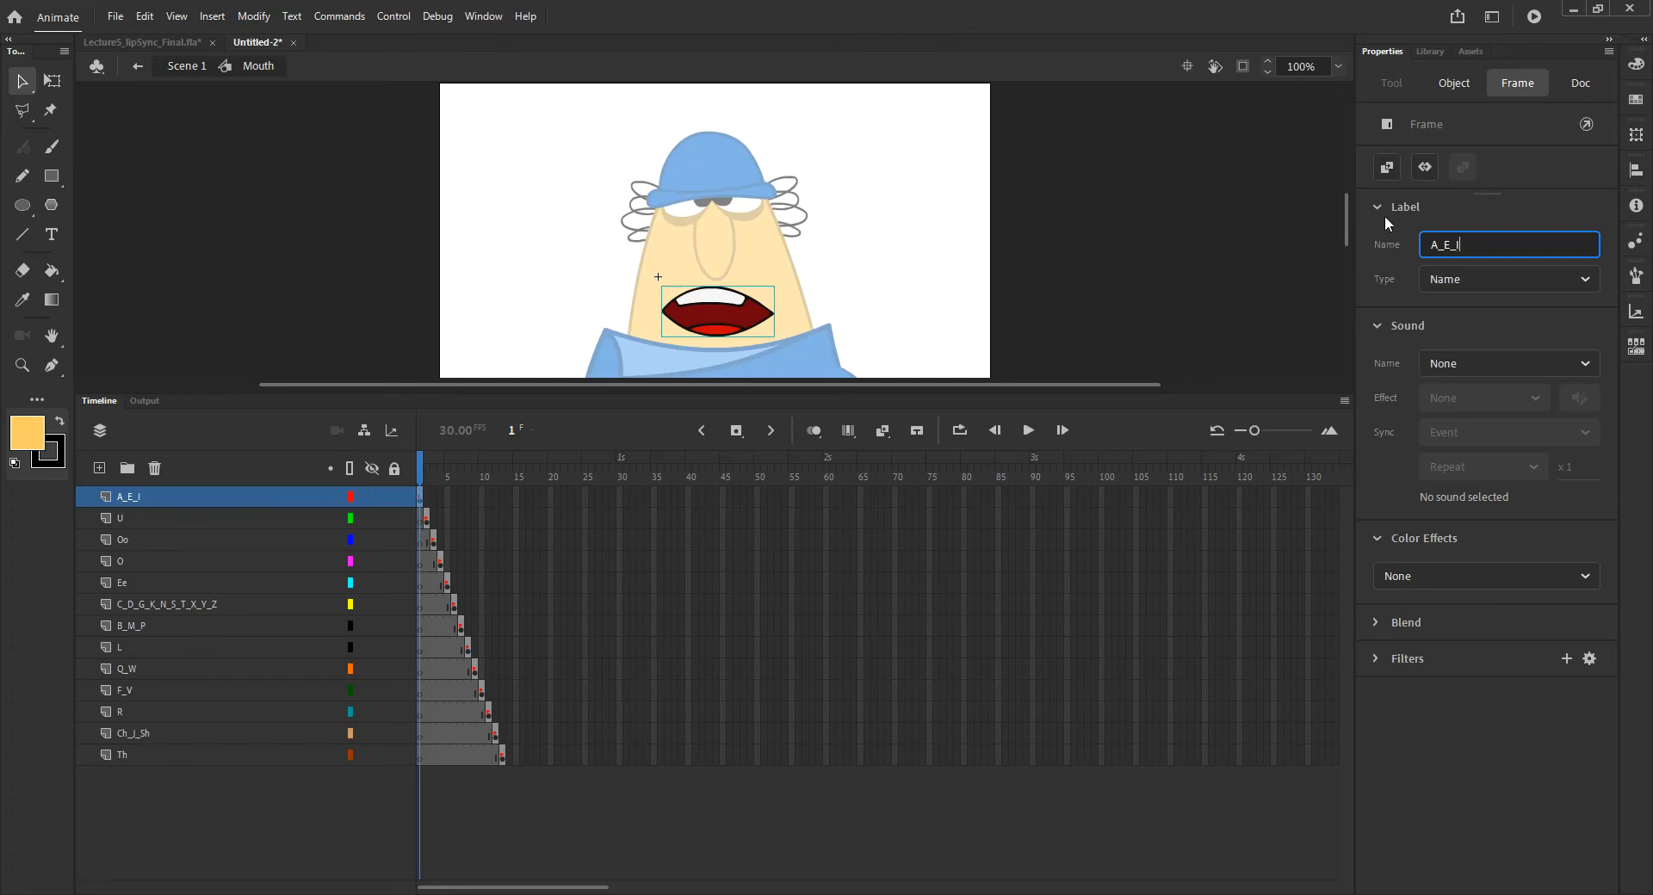
{"action": "key", "text": "Return"}
Check the frame labels and mouth shapes of the keyframes on the U through B_M_P layers.
{"action": "left_click", "coordinate": [427, 519]}
{"action": "left_click", "coordinate": [433, 541]}
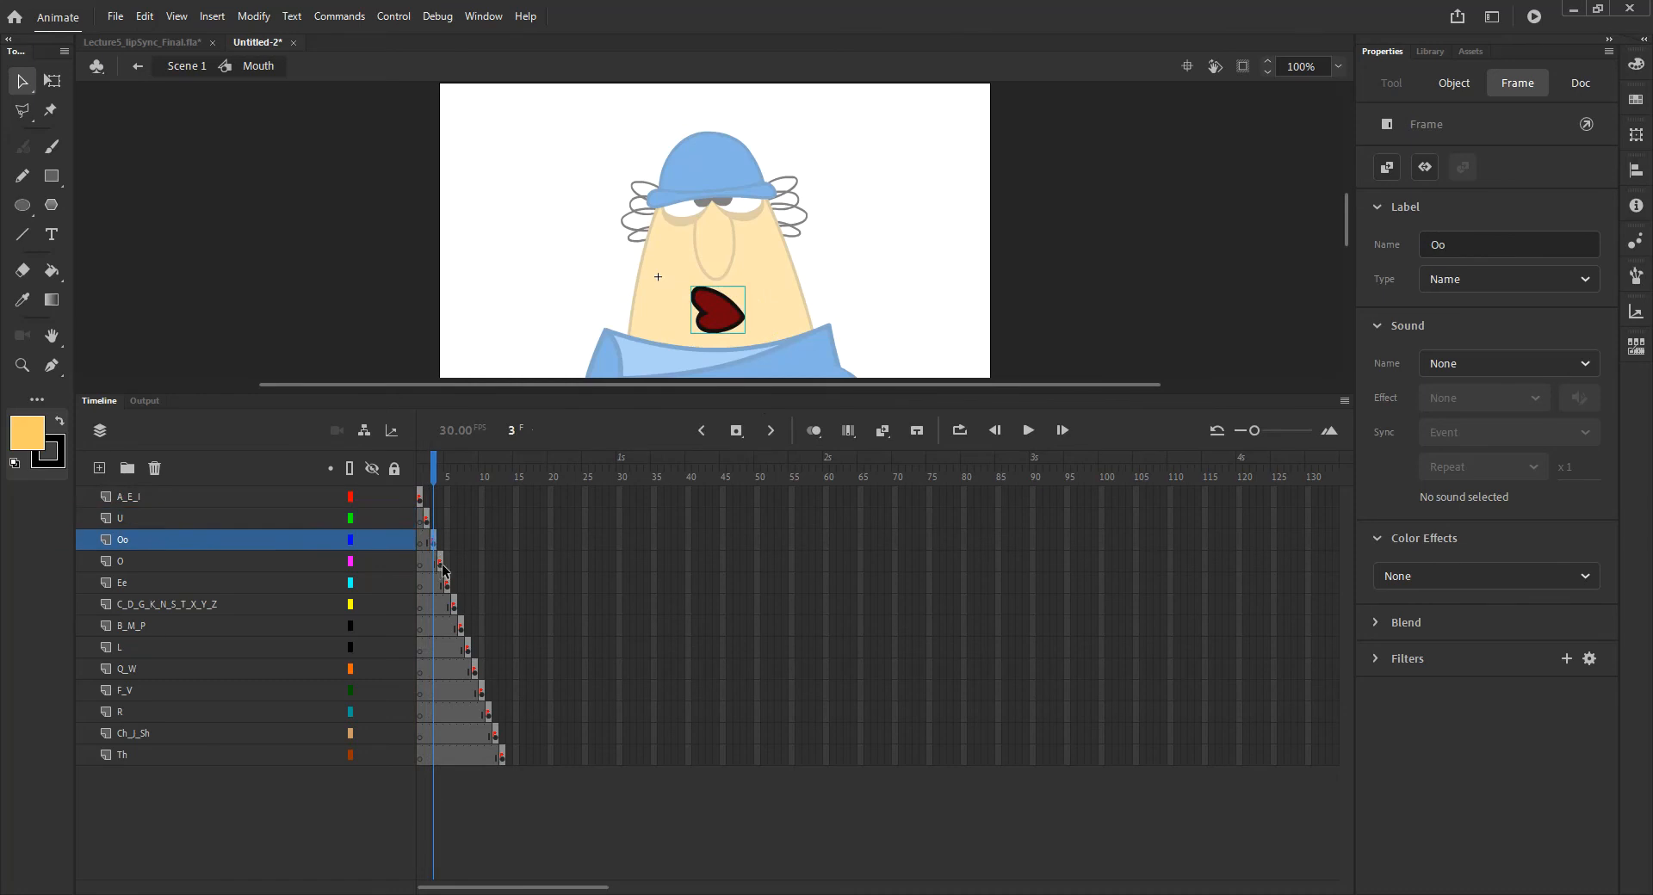
{"action": "left_click", "coordinate": [440, 562]}
{"action": "left_click", "coordinate": [448, 588]}
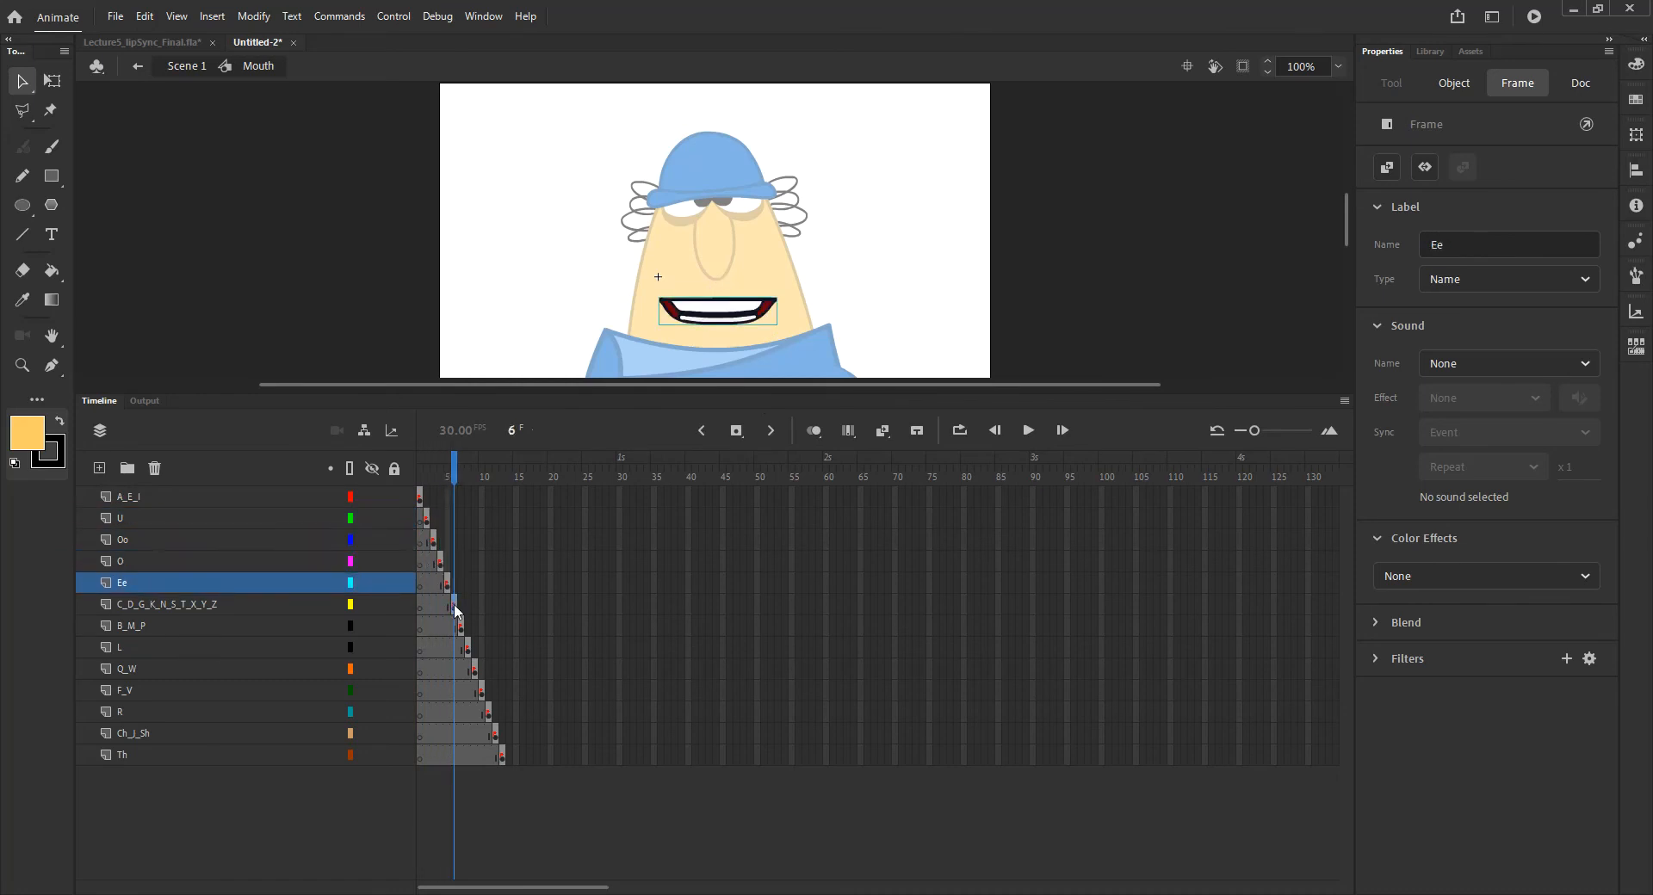
{"action": "left_click", "coordinate": [453, 605]}
{"action": "left_click", "coordinate": [460, 627]}
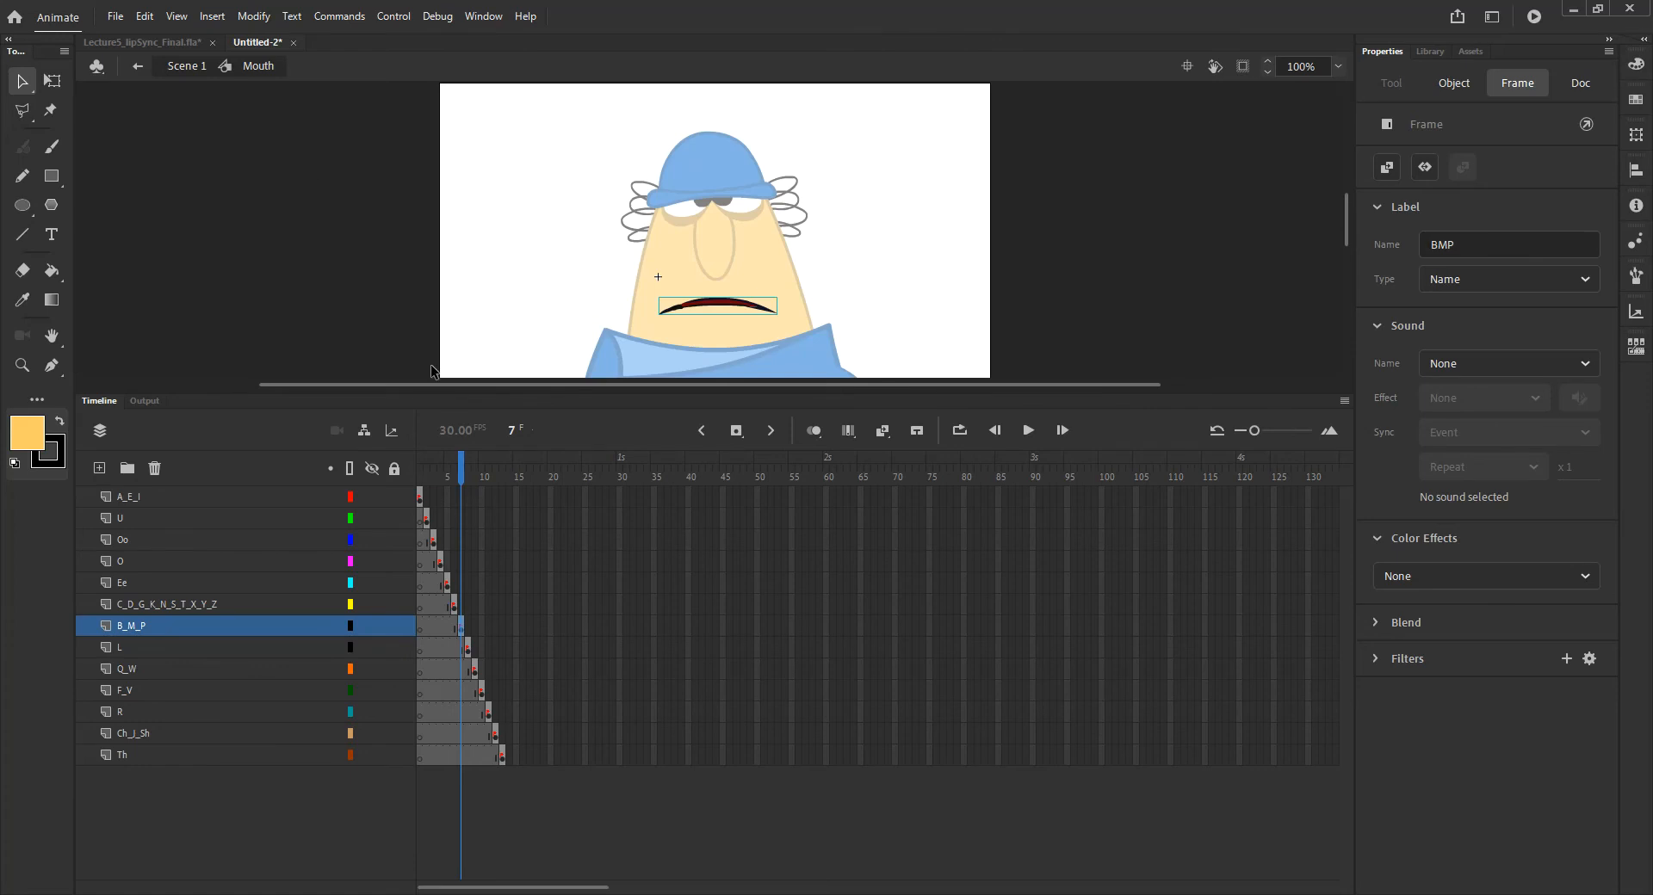
Return to Scene 1 and open the Lip Syncing settings for the mouth instance at frame 1.
{"action": "left_click", "coordinate": [184, 71]}
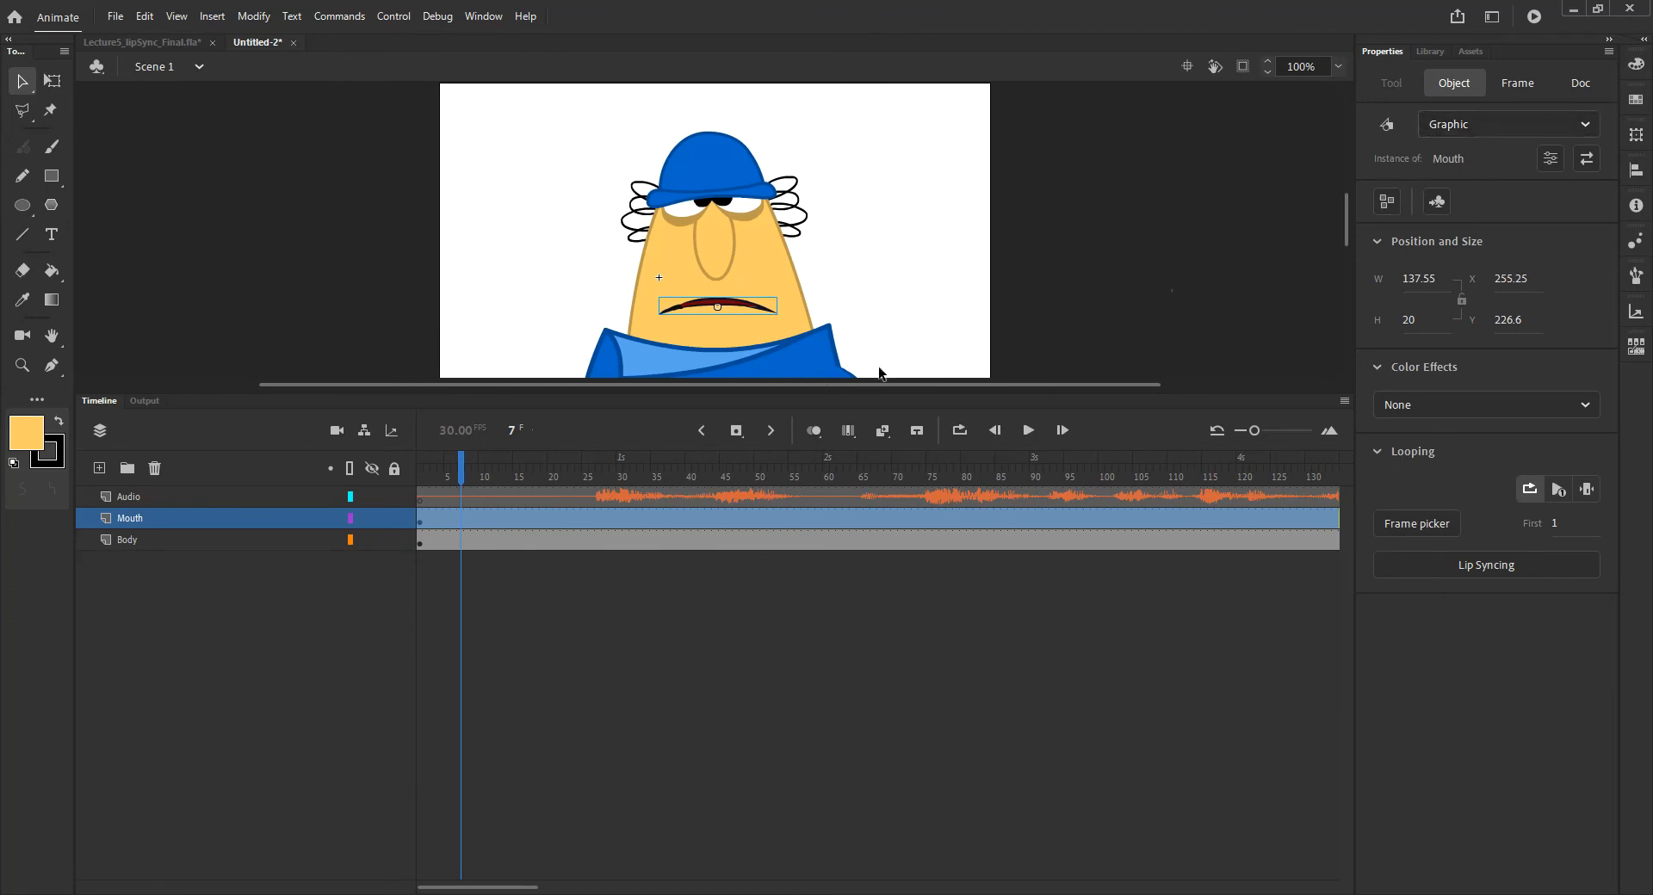
{"action": "left_click_drag", "start_coordinate": [462, 482], "coordinate": [380, 499]}
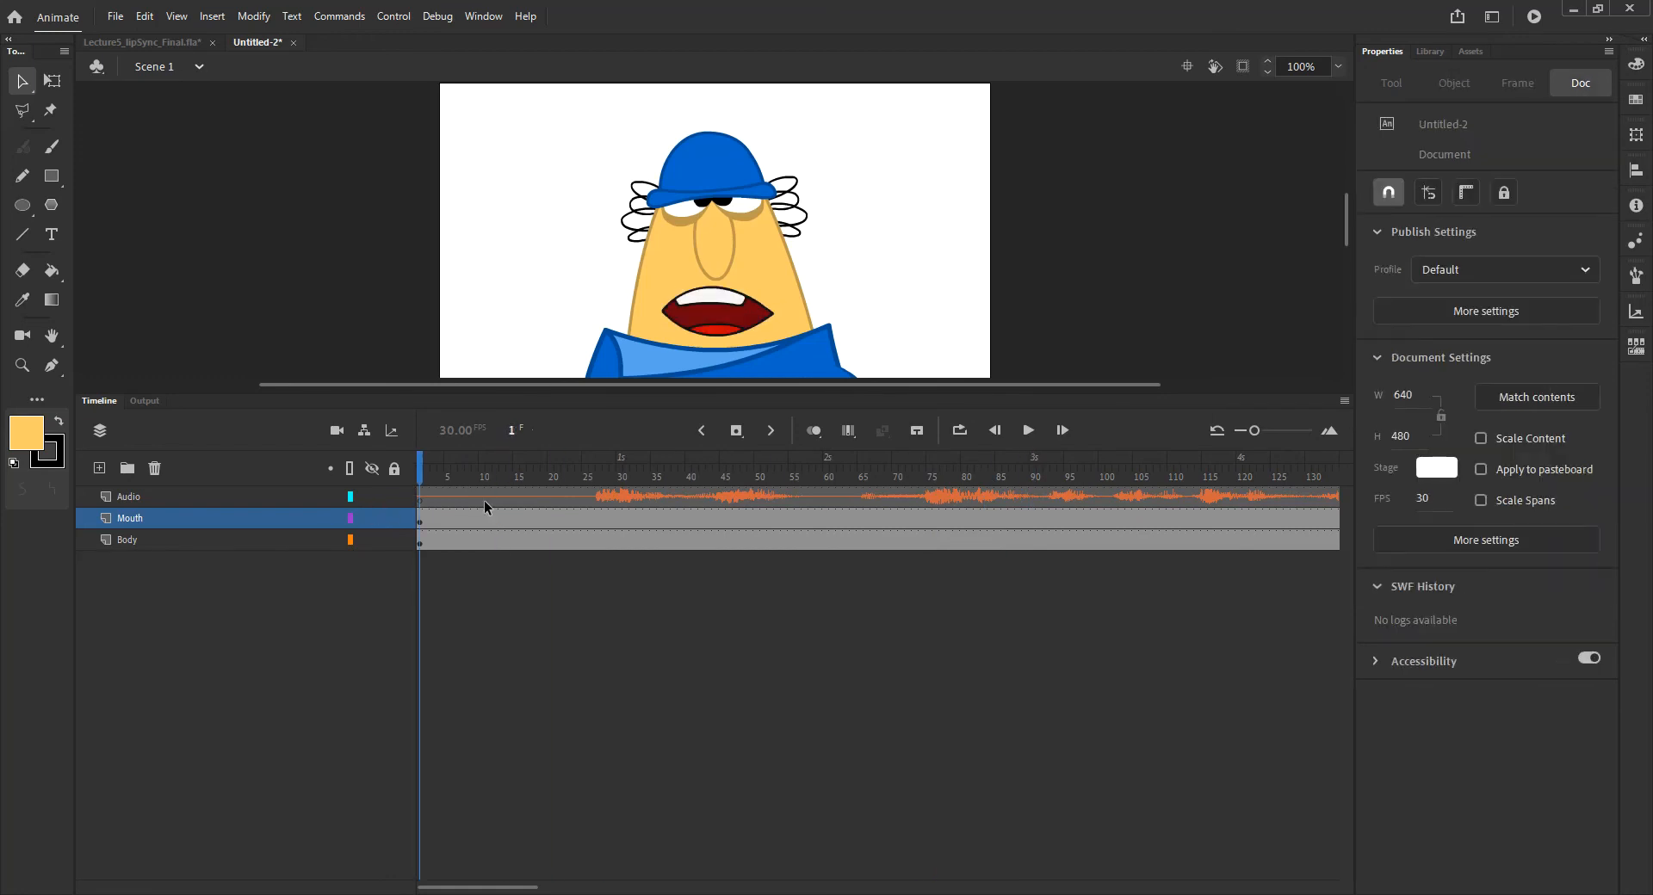
{"action": "left_click", "coordinate": [740, 315]}
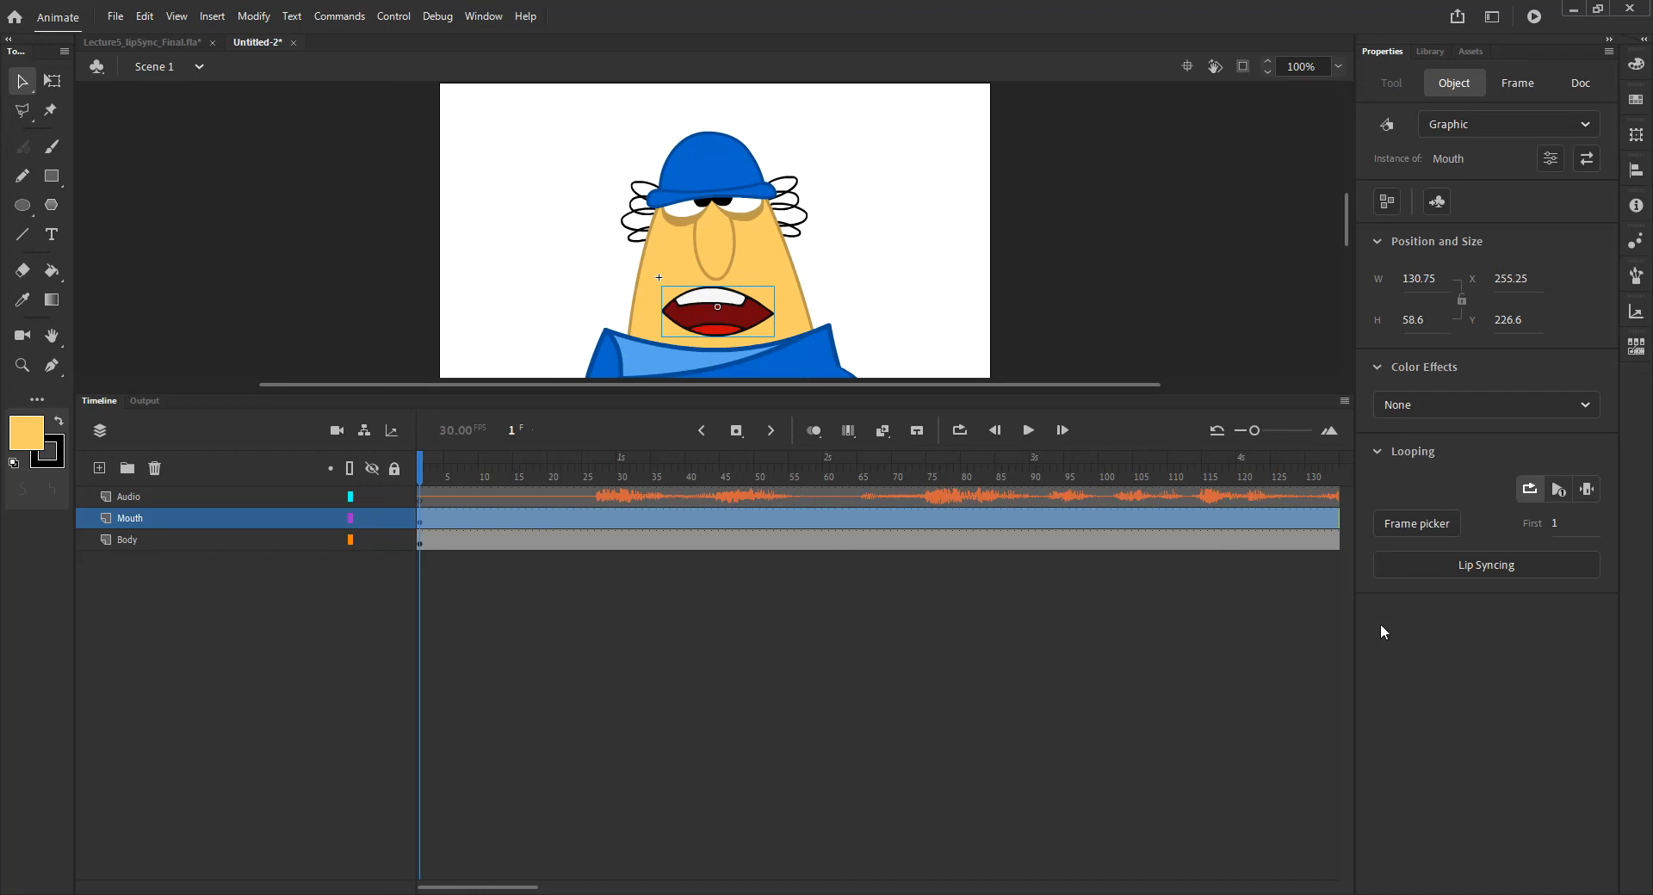
{"action": "left_click", "coordinate": [1495, 570]}
{"action": "left_click_drag", "start_coordinate": [942, 125], "coordinate": [794, 118]}
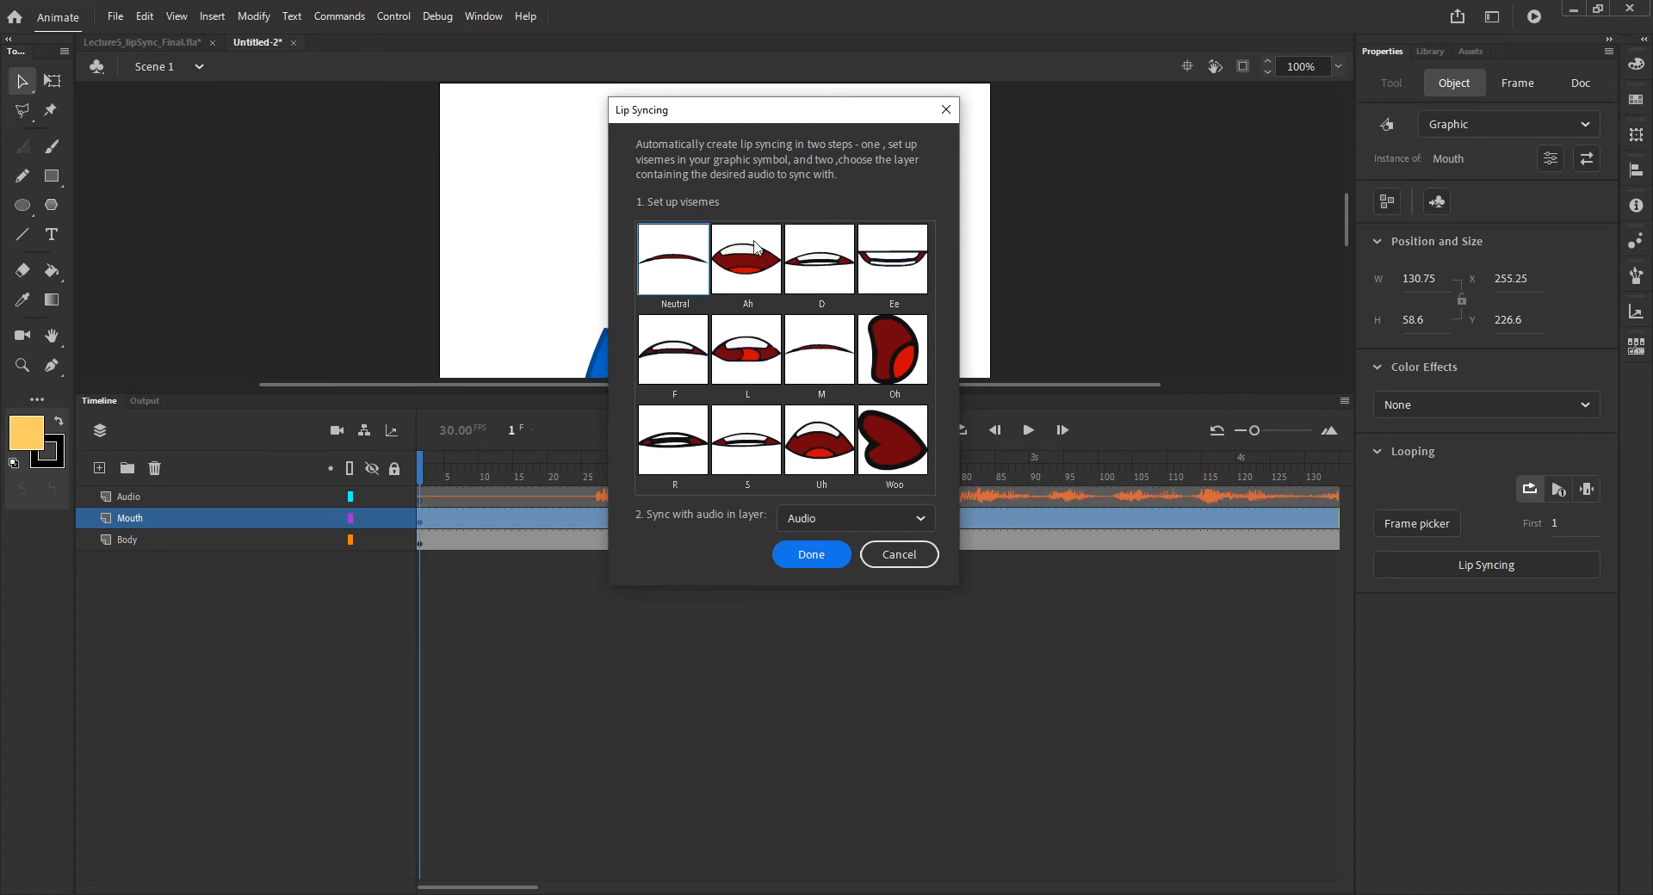
Assign mouth shape 1 A_E_I to the Ah viseme, 7 BMP to M and 6 CDGK to D.
{"action": "left_click", "coordinate": [756, 268]}
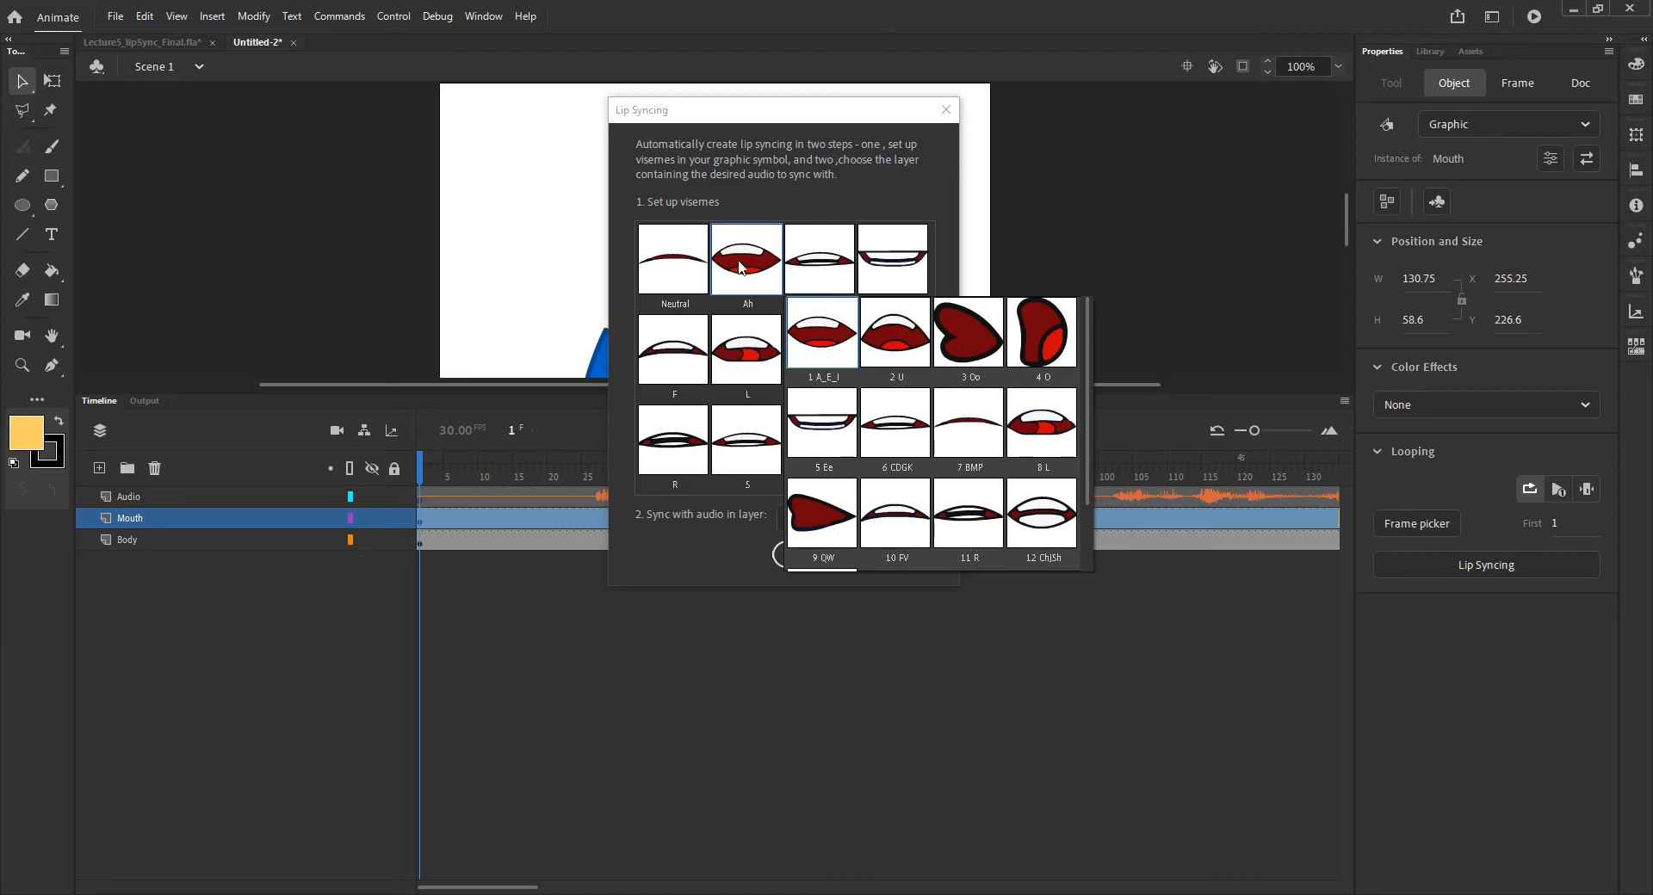
{"action": "left_click", "coordinate": [819, 341]}
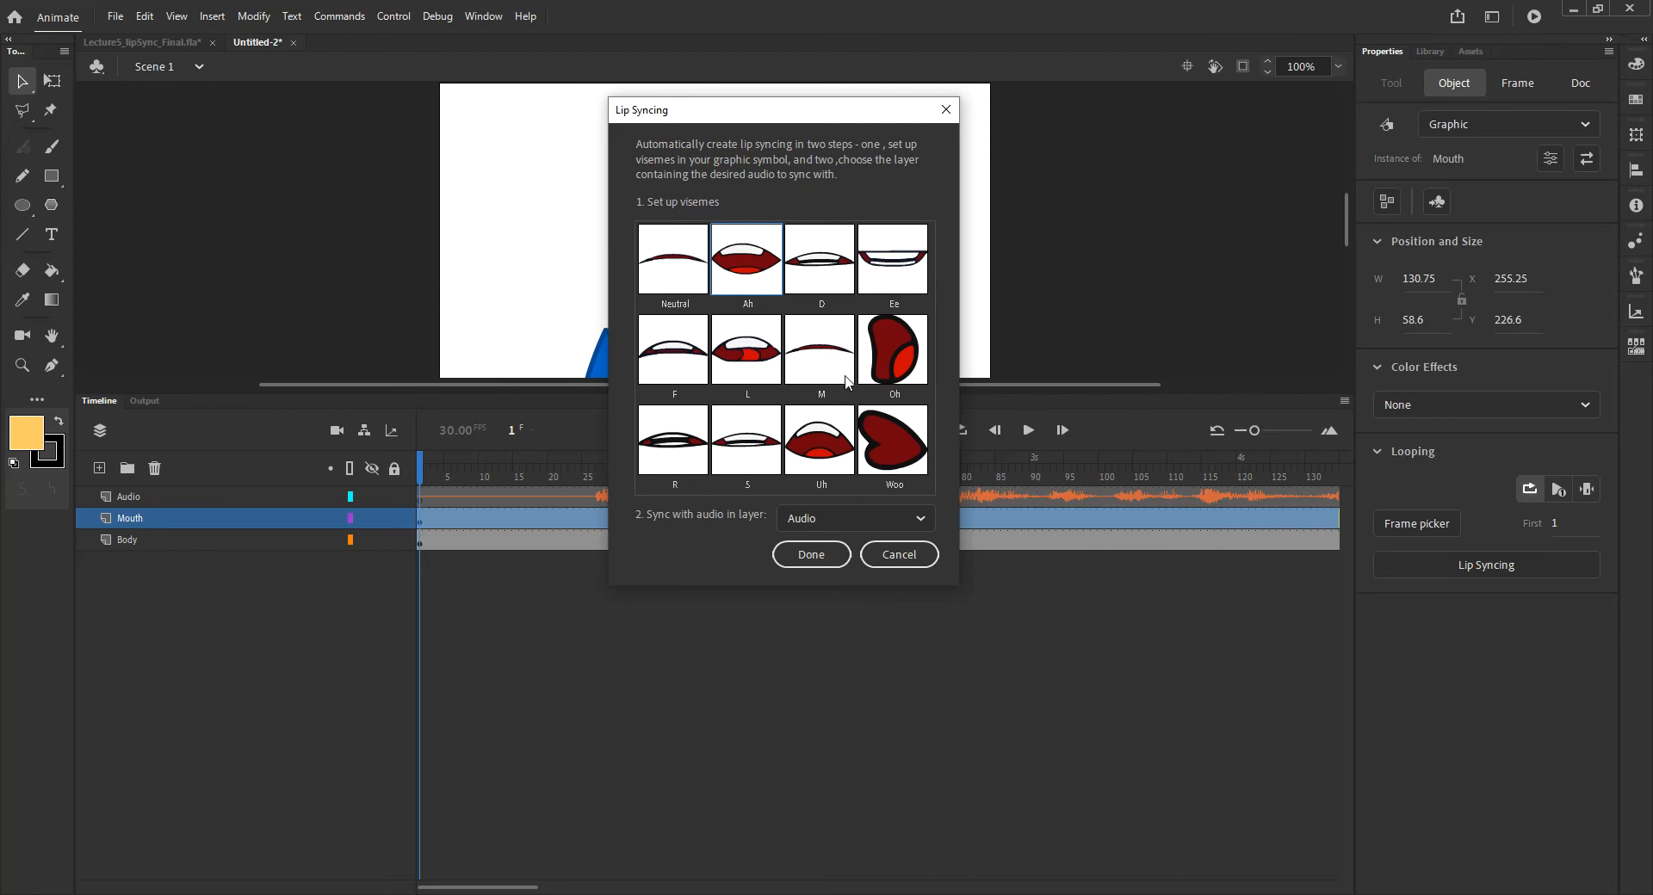
{"action": "left_click", "coordinate": [829, 360]}
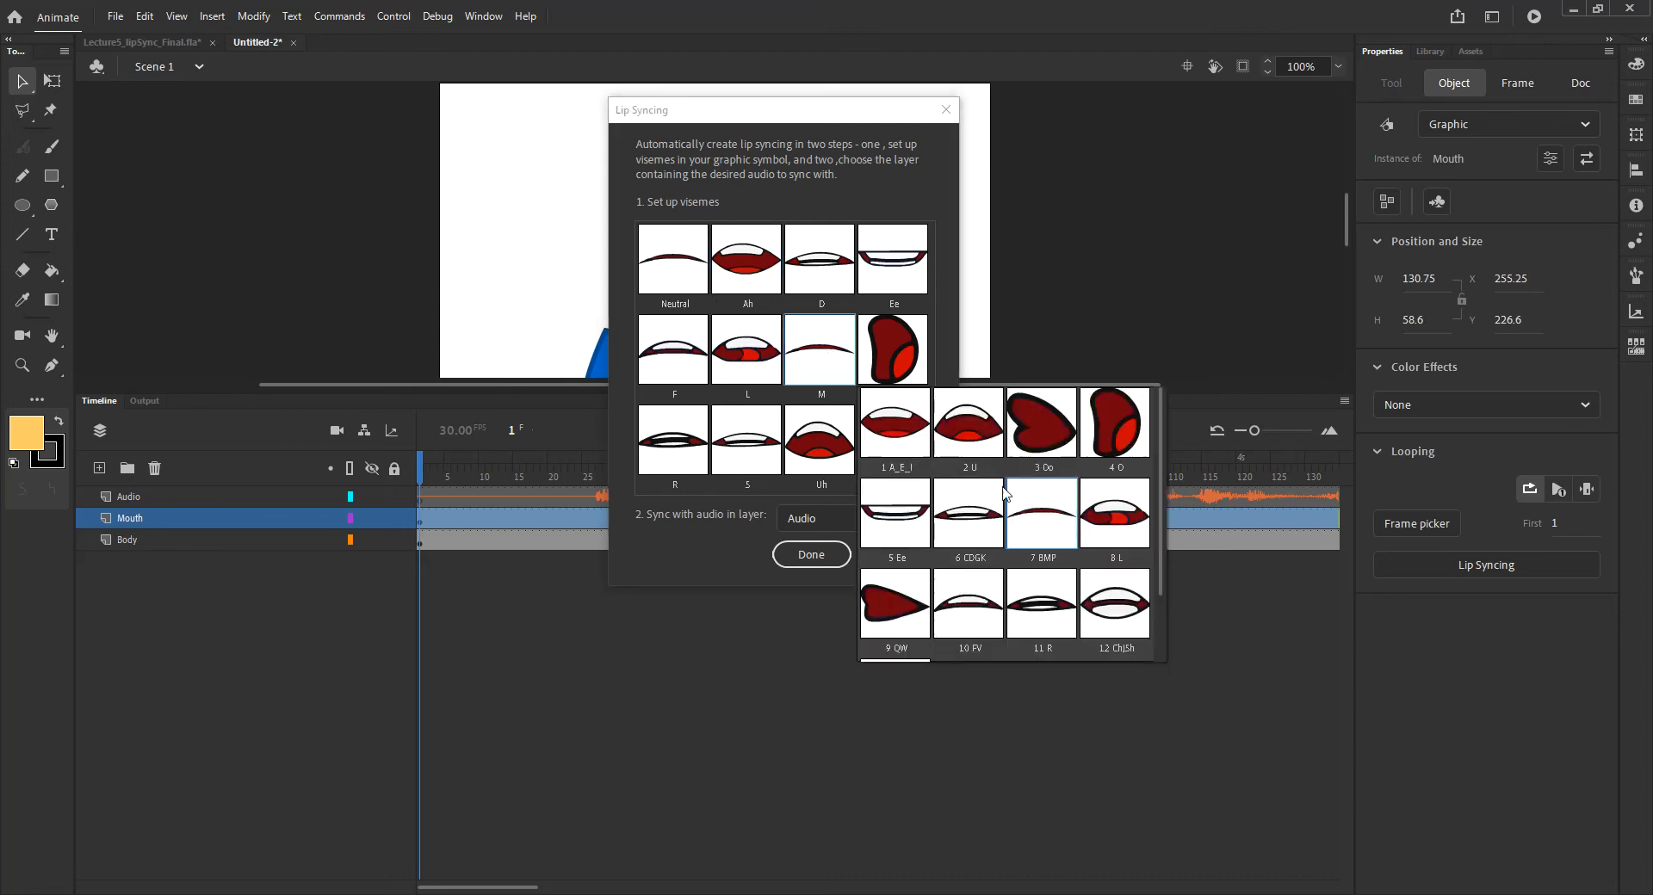
{"action": "left_click", "coordinate": [1056, 523]}
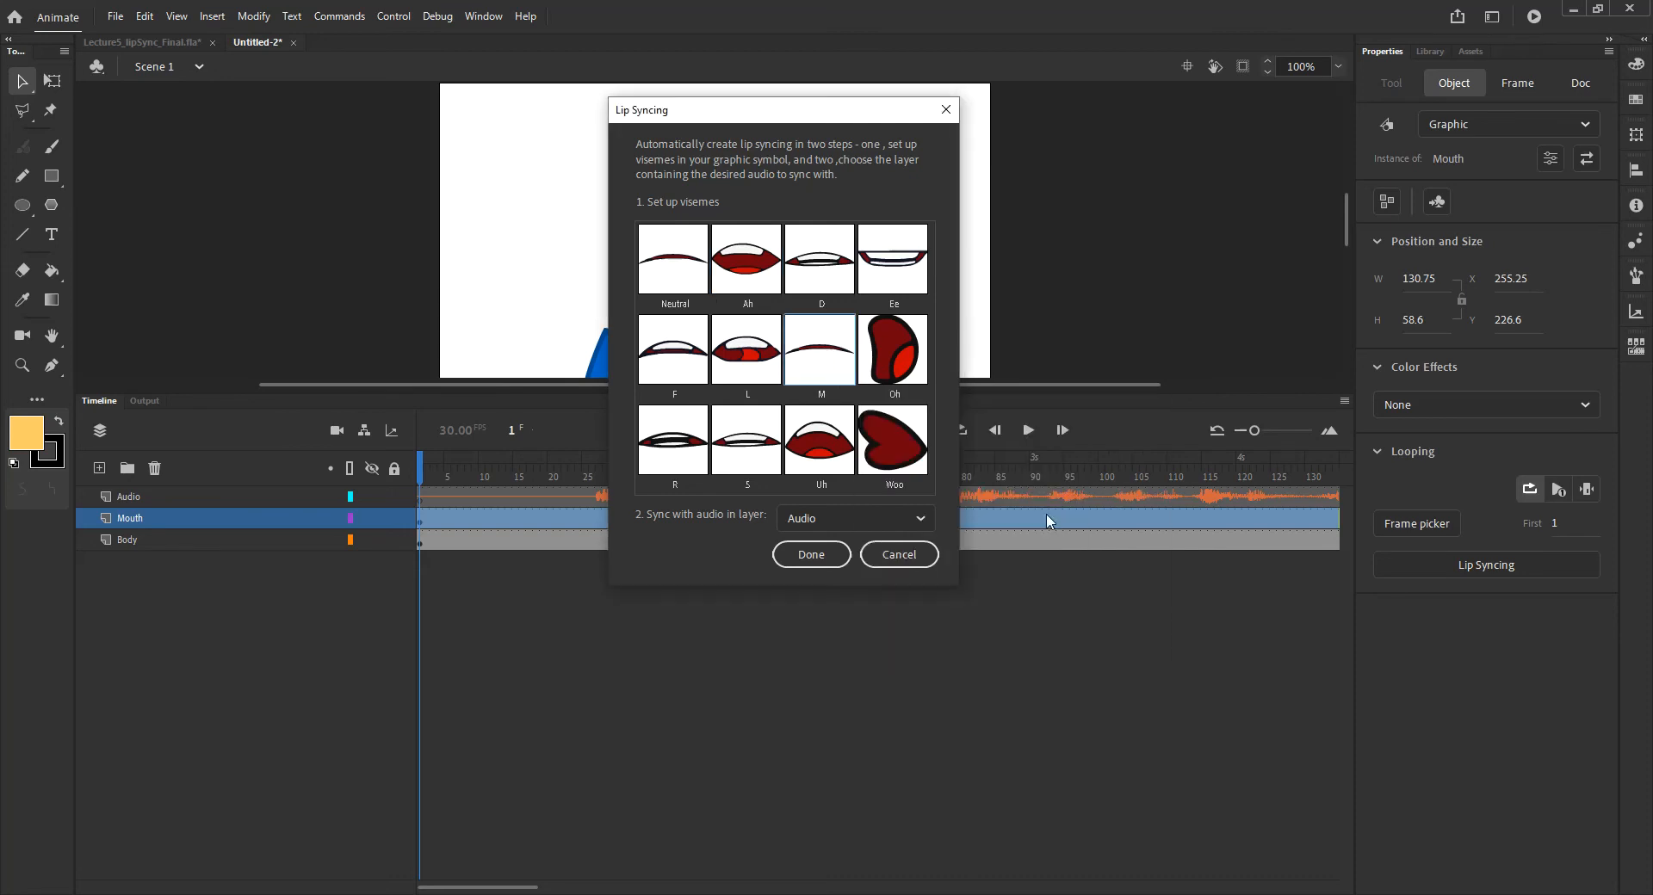
{"action": "left_click", "coordinate": [821, 267]}
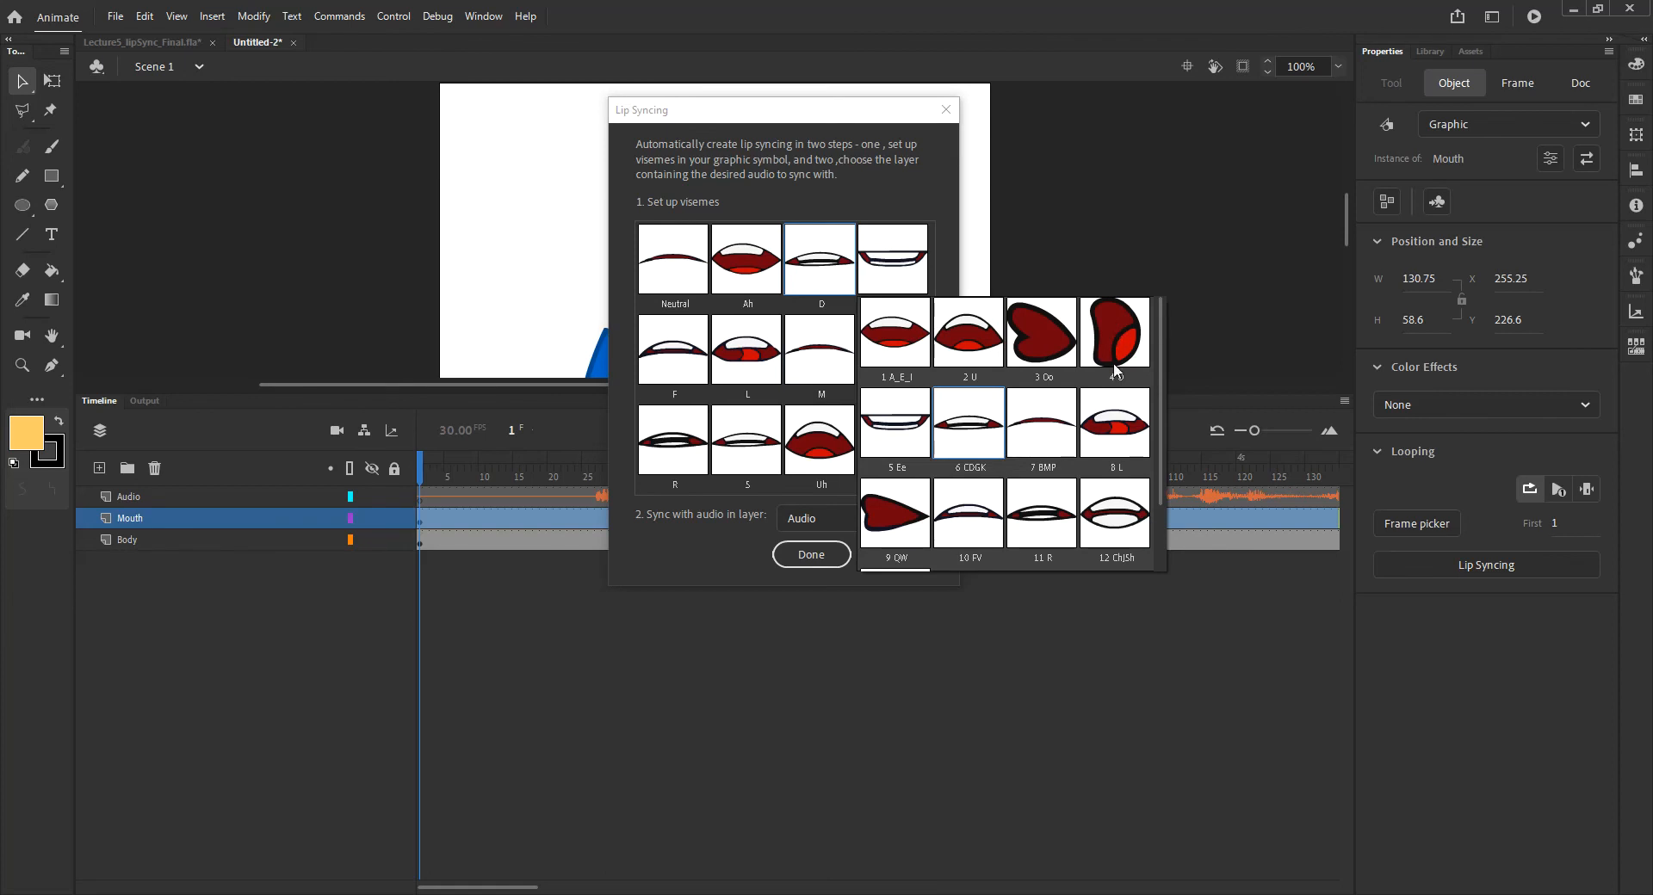
{"action": "left_click", "coordinate": [973, 428]}
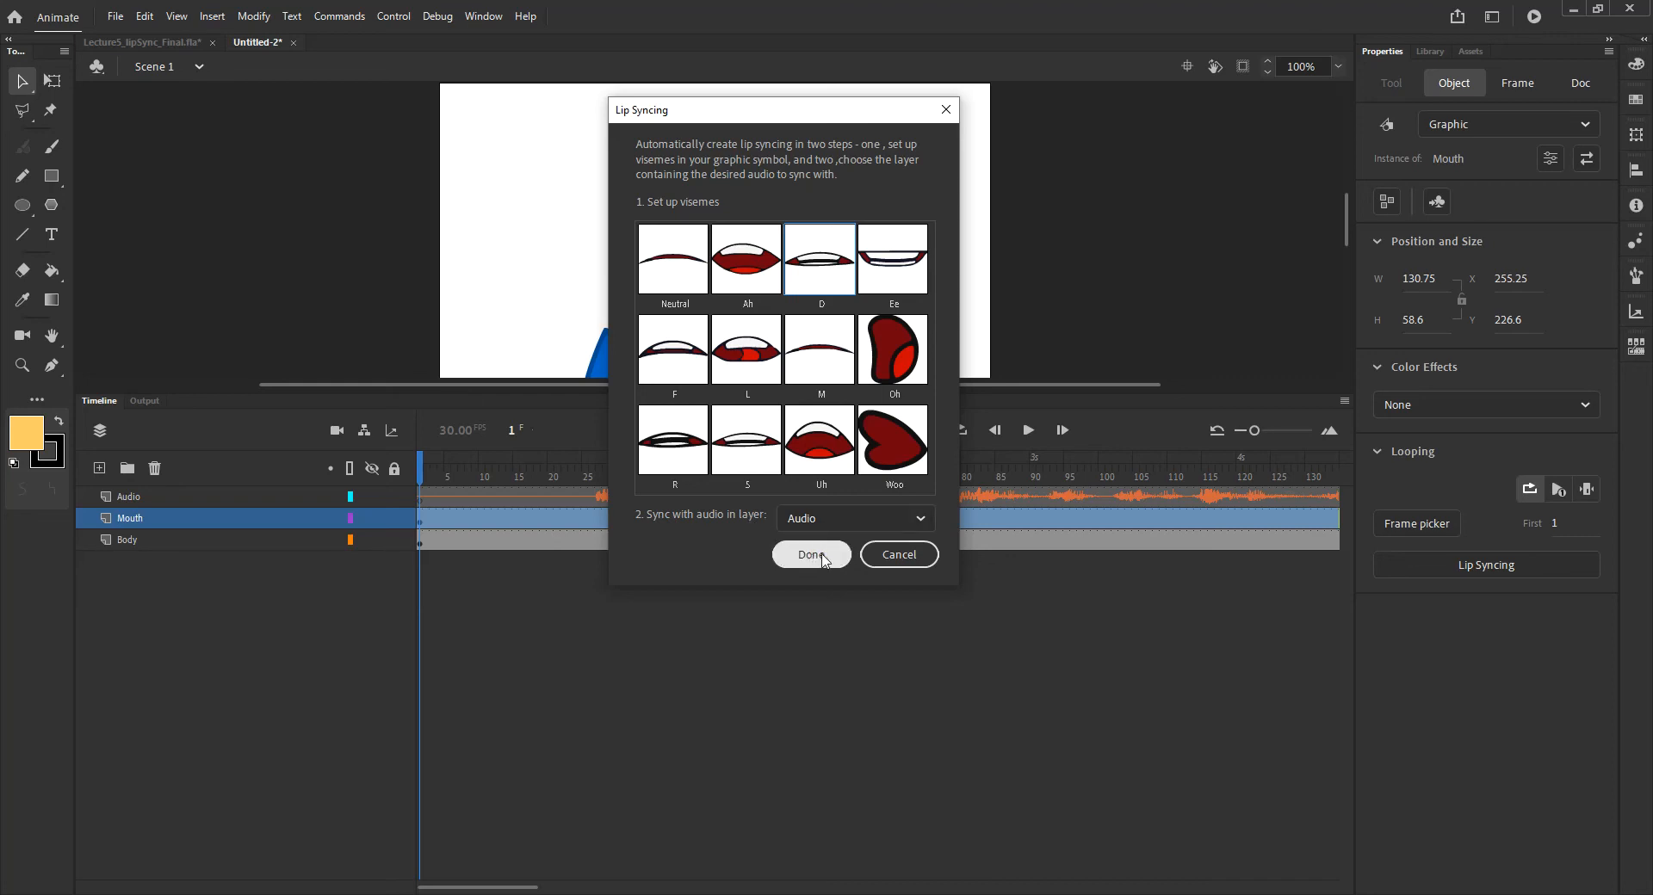
Sync the visemes with the sound in the Audio layer and apply the lip syncing.
{"action": "left_click", "coordinate": [821, 519]}
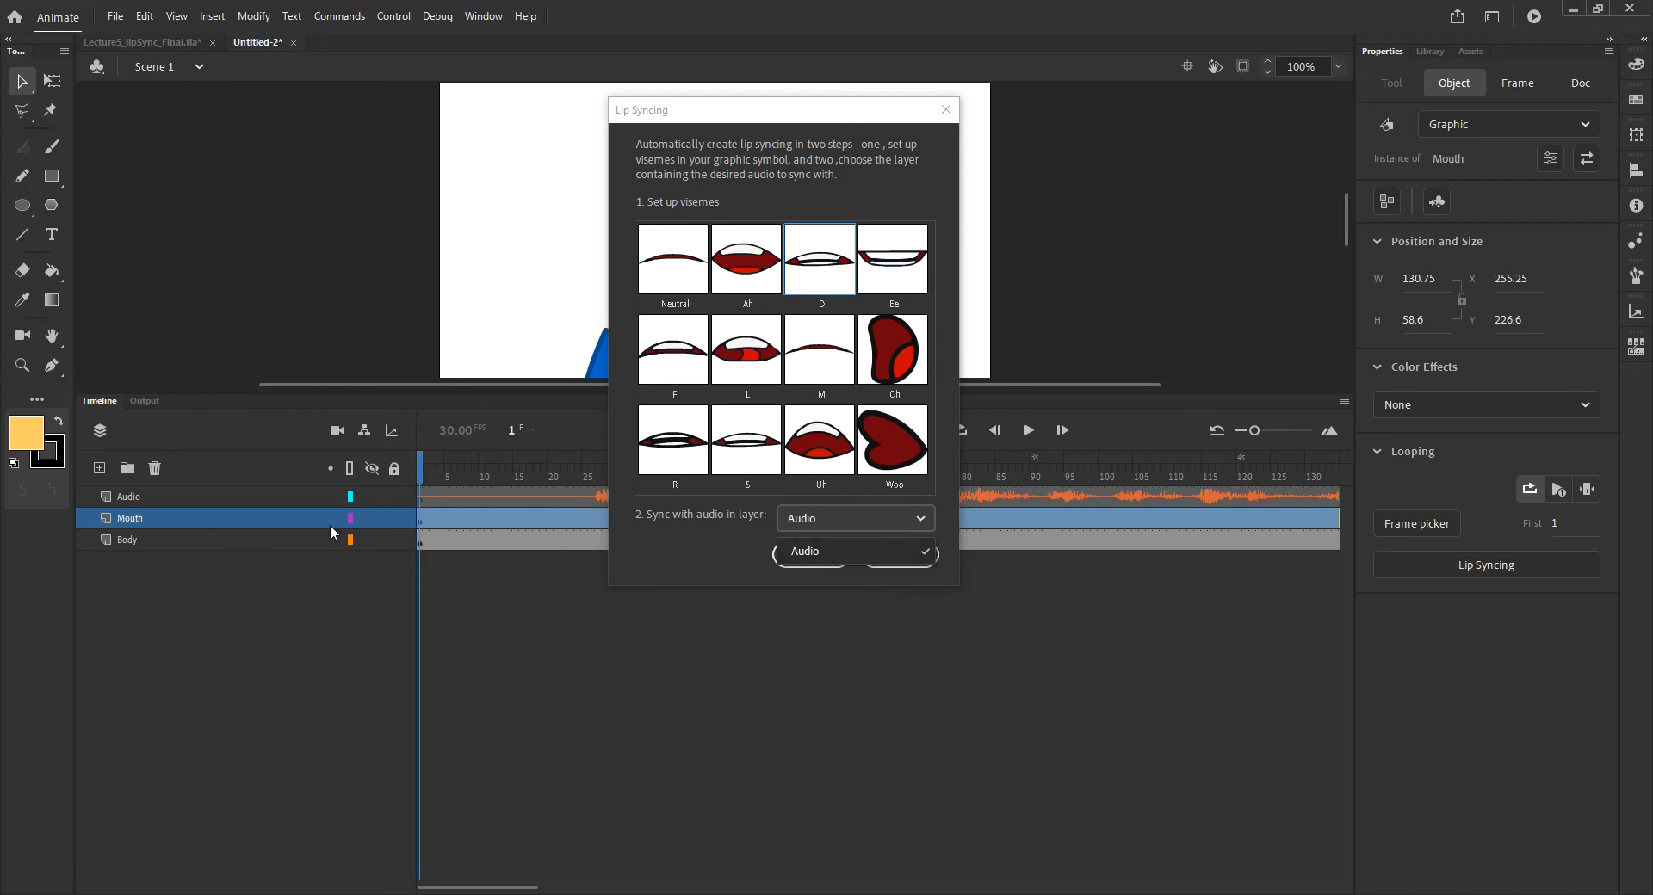
{"action": "left_click", "coordinate": [855, 519]}
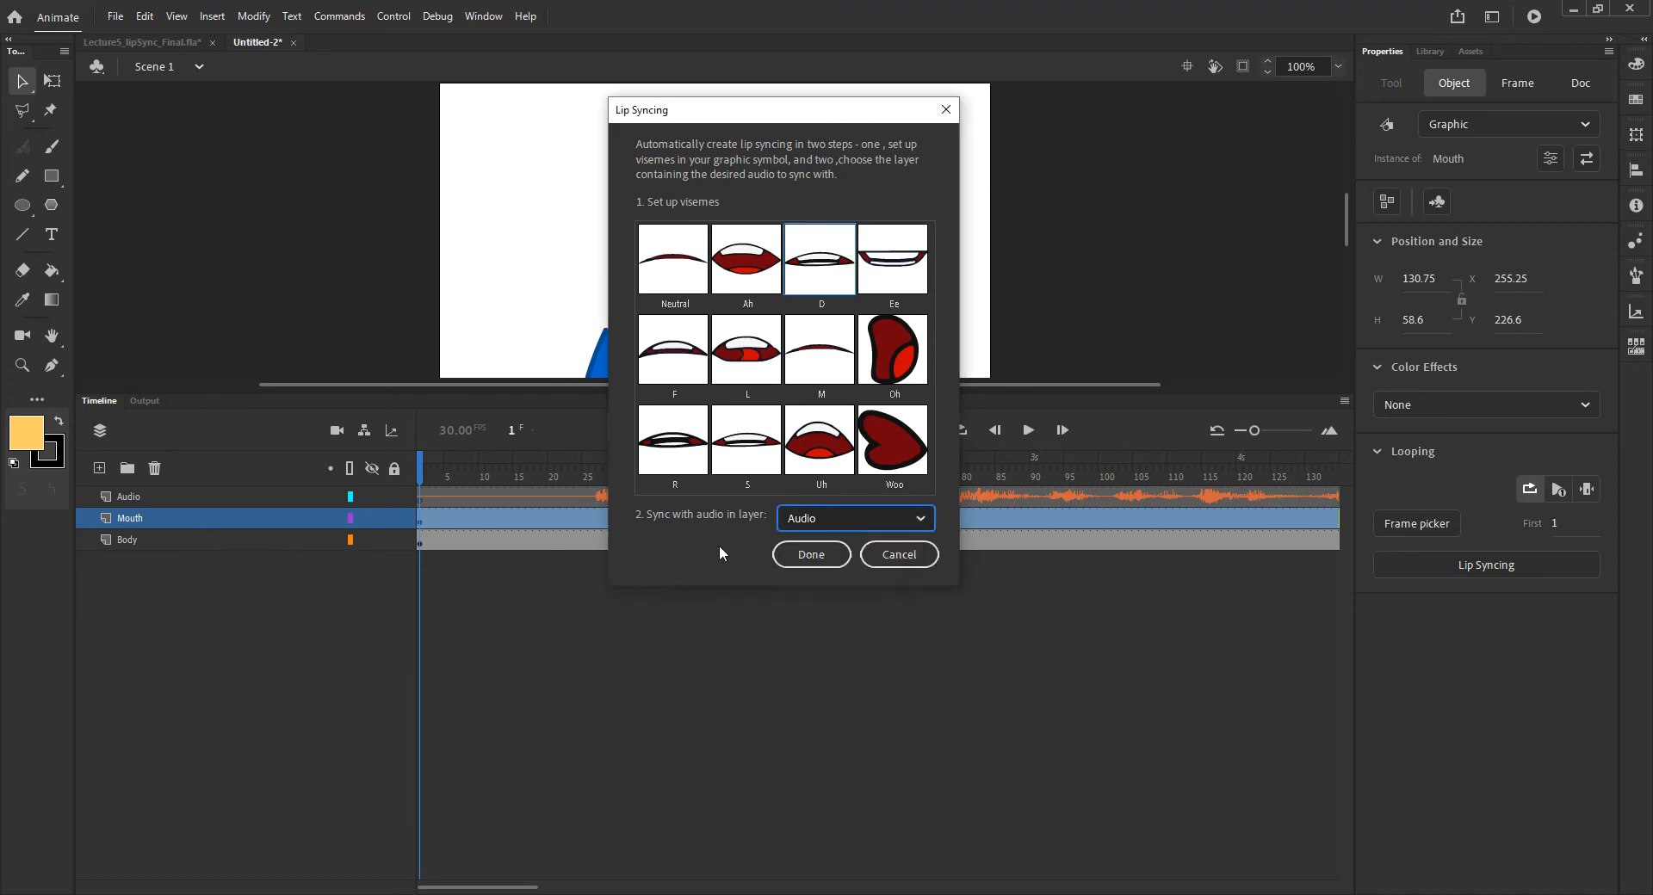
{"action": "left_click", "coordinate": [817, 556]}
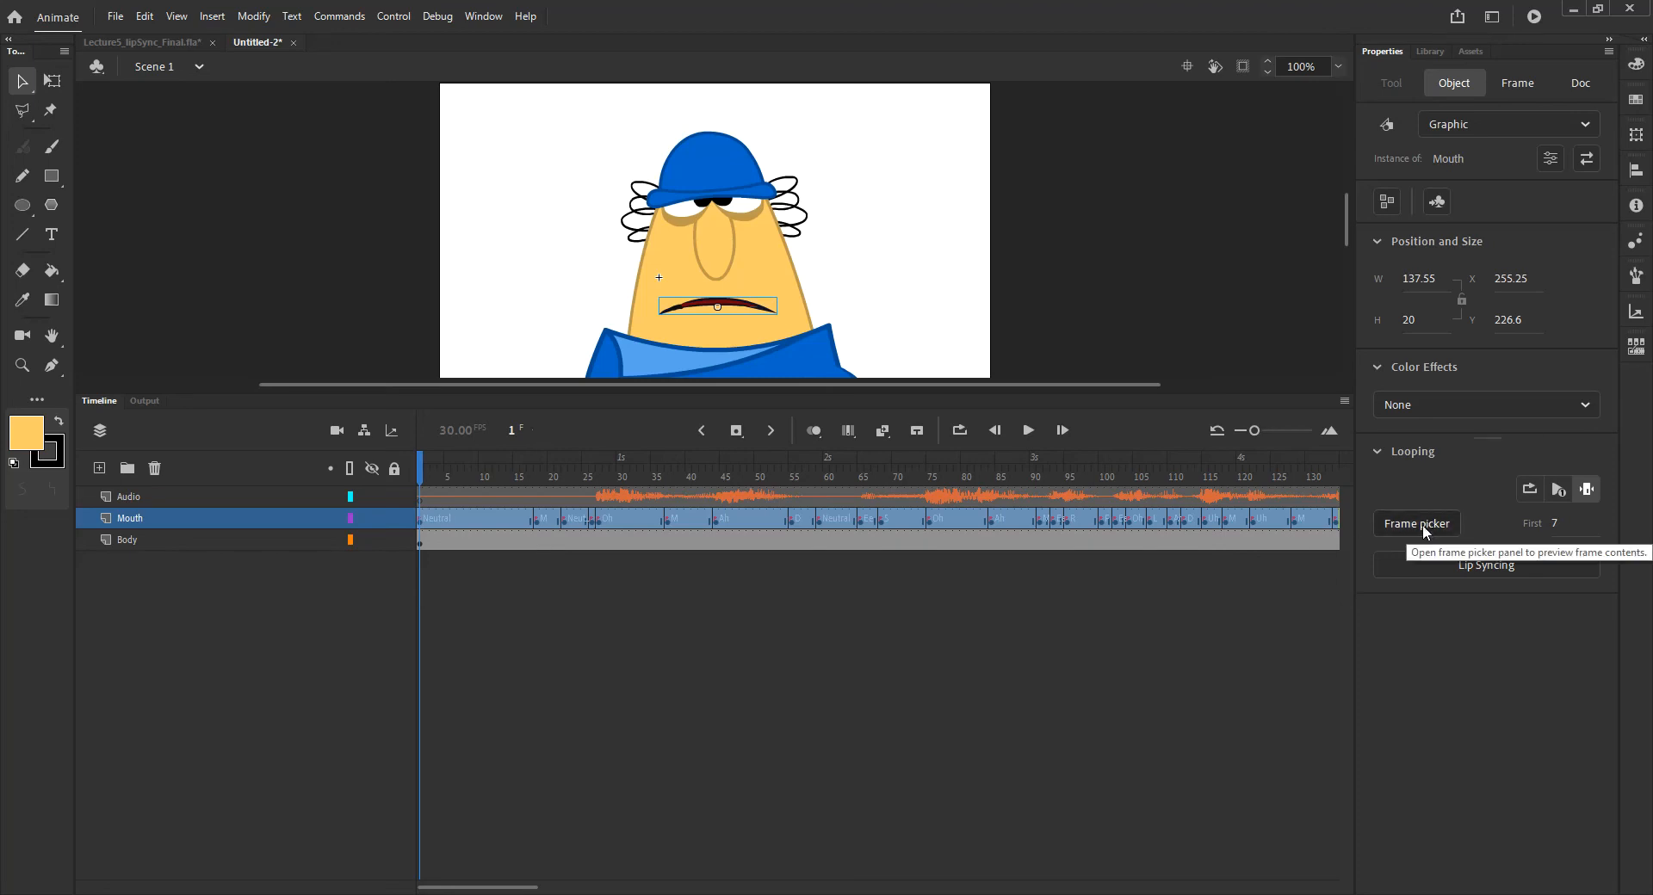
Inspect the M keyframe at frame 18 of the Mouth layer and the mouth instance's looping properties.
{"action": "left_click_drag", "start_coordinate": [491, 478], "coordinate": [530, 478]}
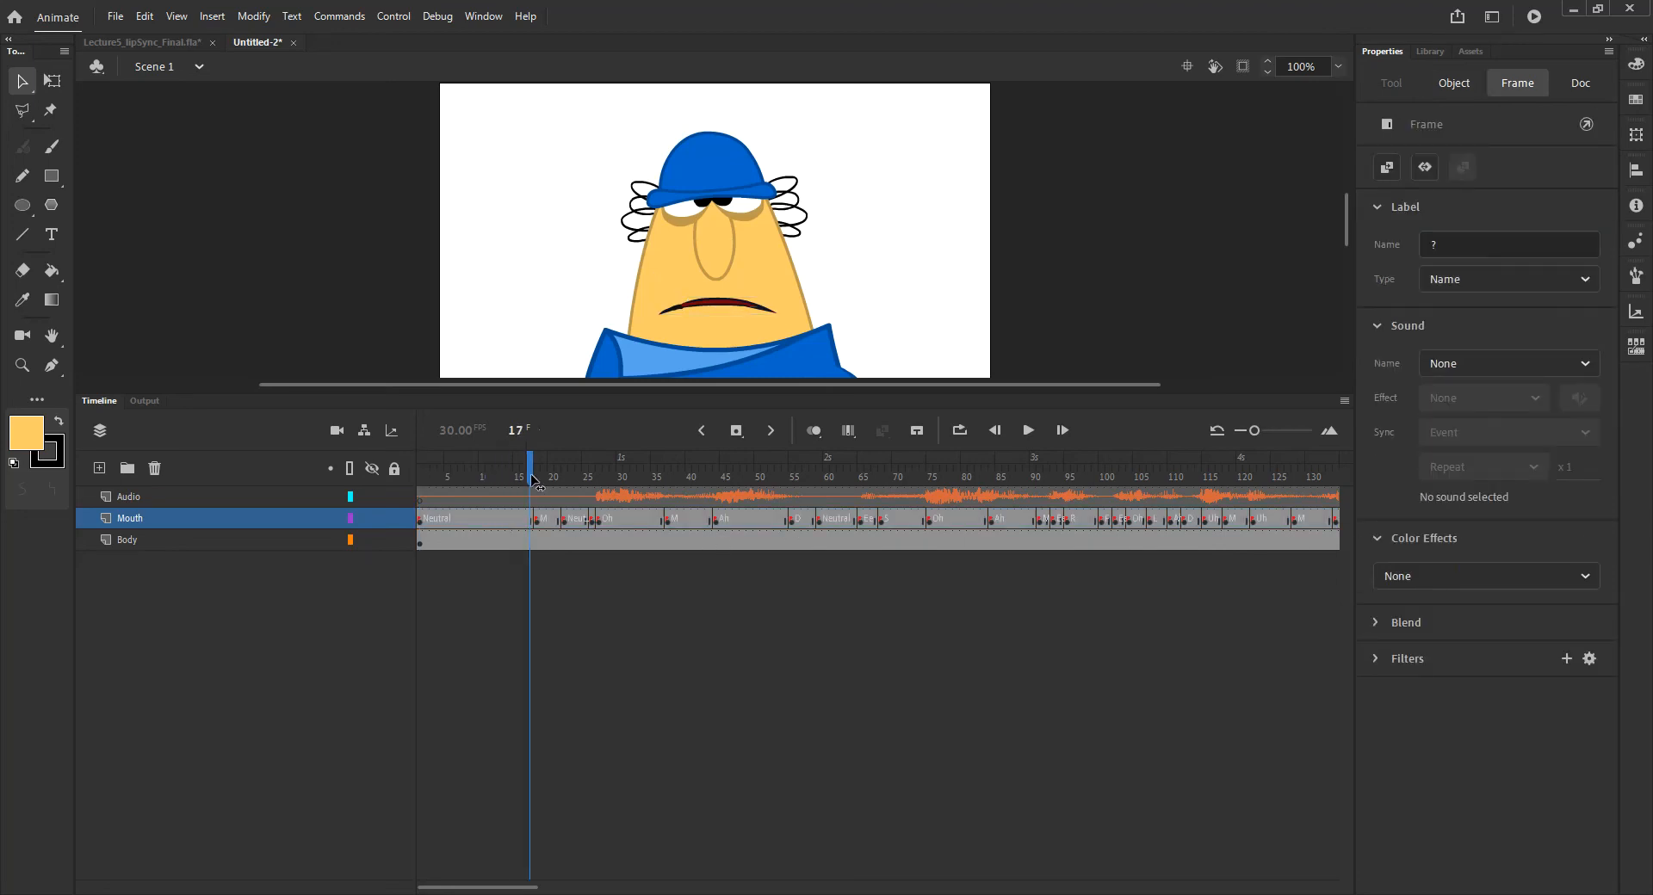
{"action": "left_click", "coordinate": [537, 522]}
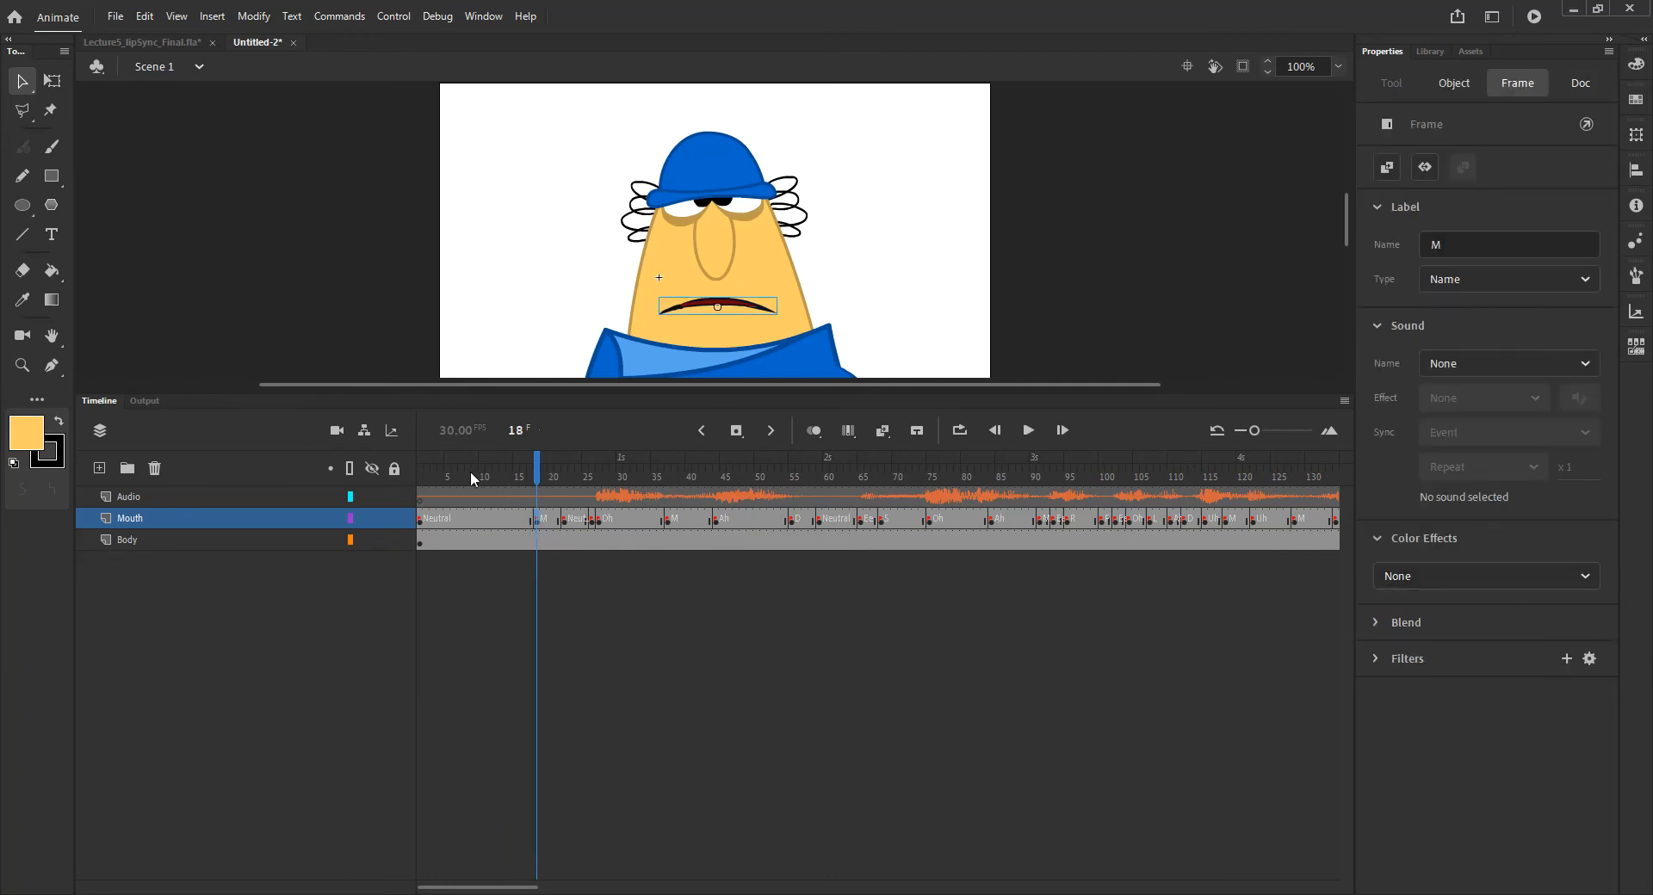
{"action": "left_click", "coordinate": [735, 309]}
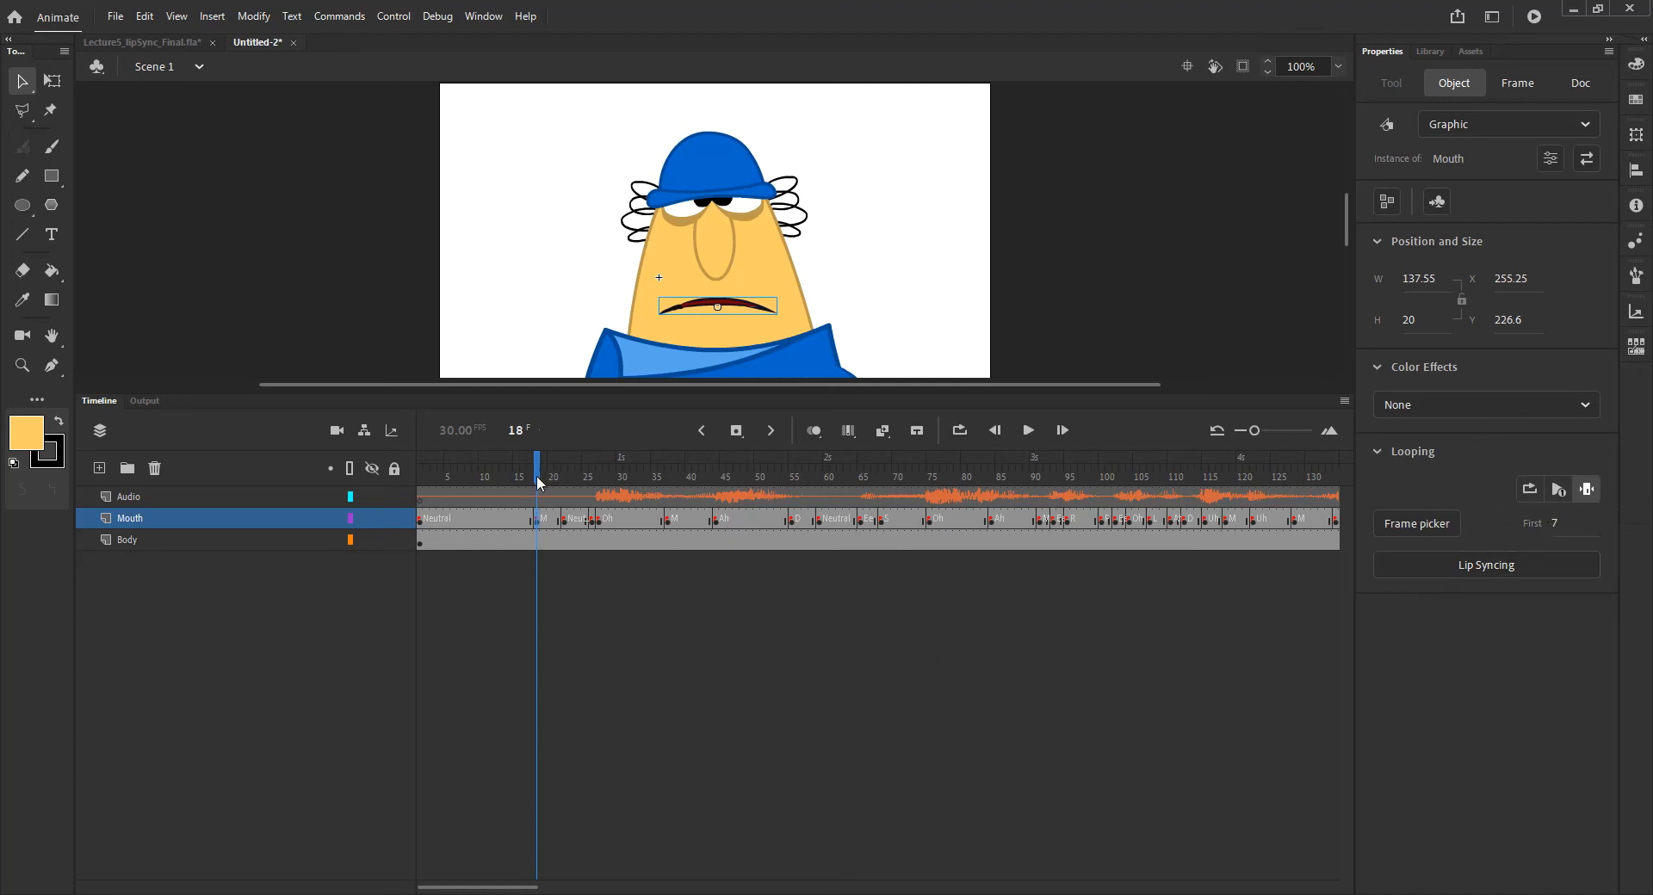
Return to frame 1 and play the lip-synced animation, pausing it partway through.
{"action": "left_click_drag", "start_coordinate": [535, 476], "coordinate": [419, 476]}
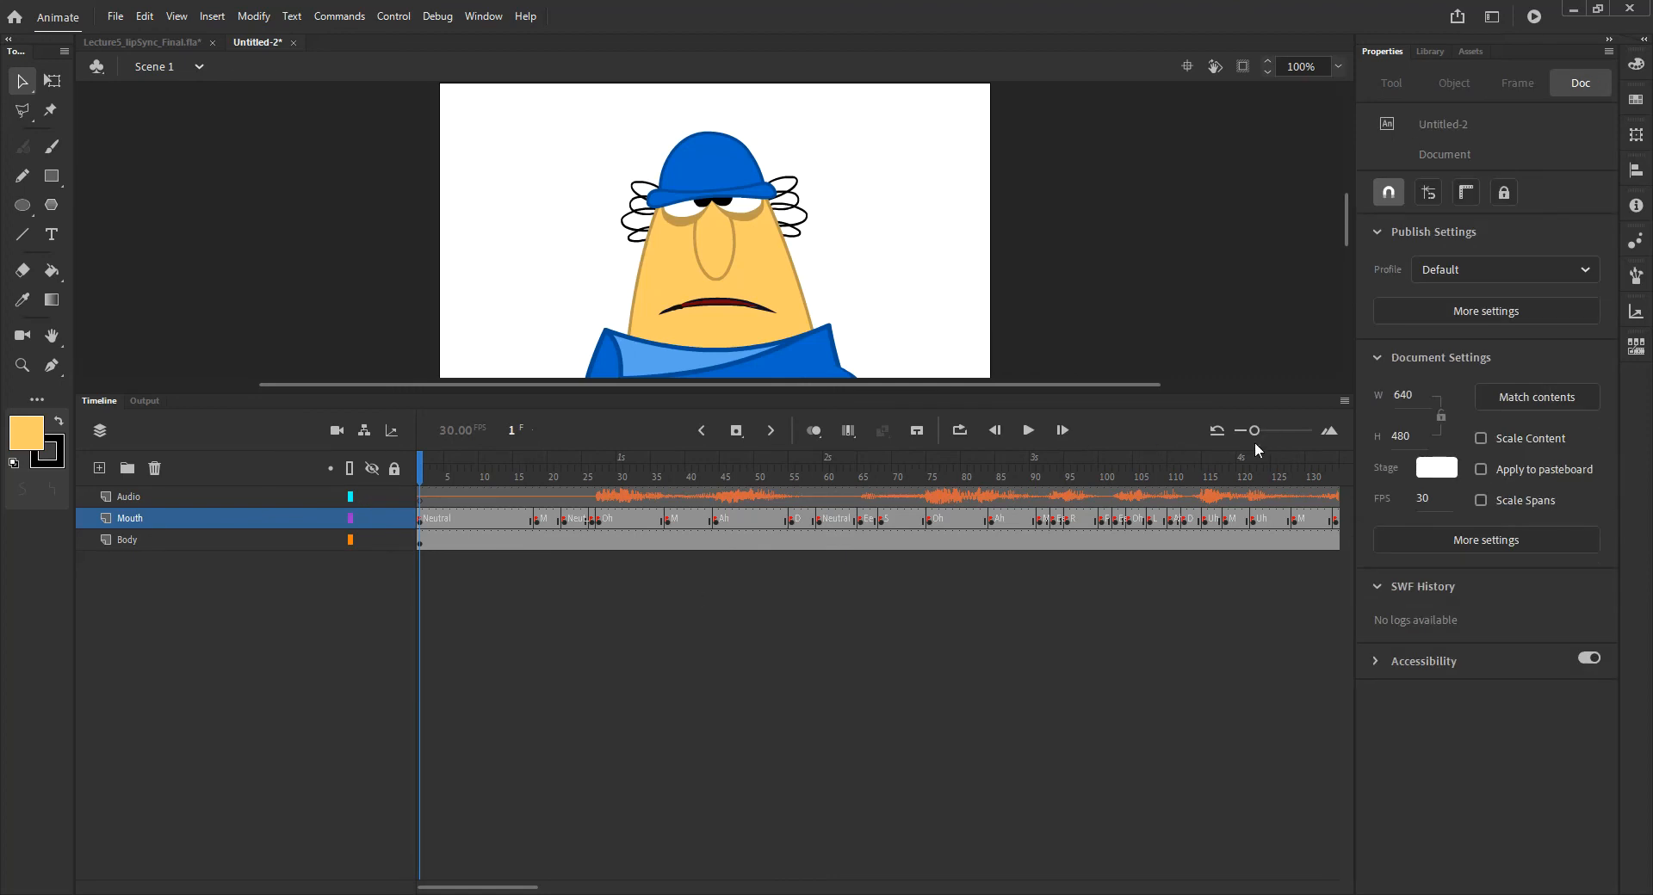
{"action": "mouse_move", "coordinate": [525, 887]}
{"action": "left_mouse_down"}
{"action": "mouse_move", "coordinate": [836, 887]}
{"action": "mouse_move", "coordinate": [534, 886]}
{"action": "left_mouse_up"}
{"action": "left_click", "coordinate": [1027, 432]}
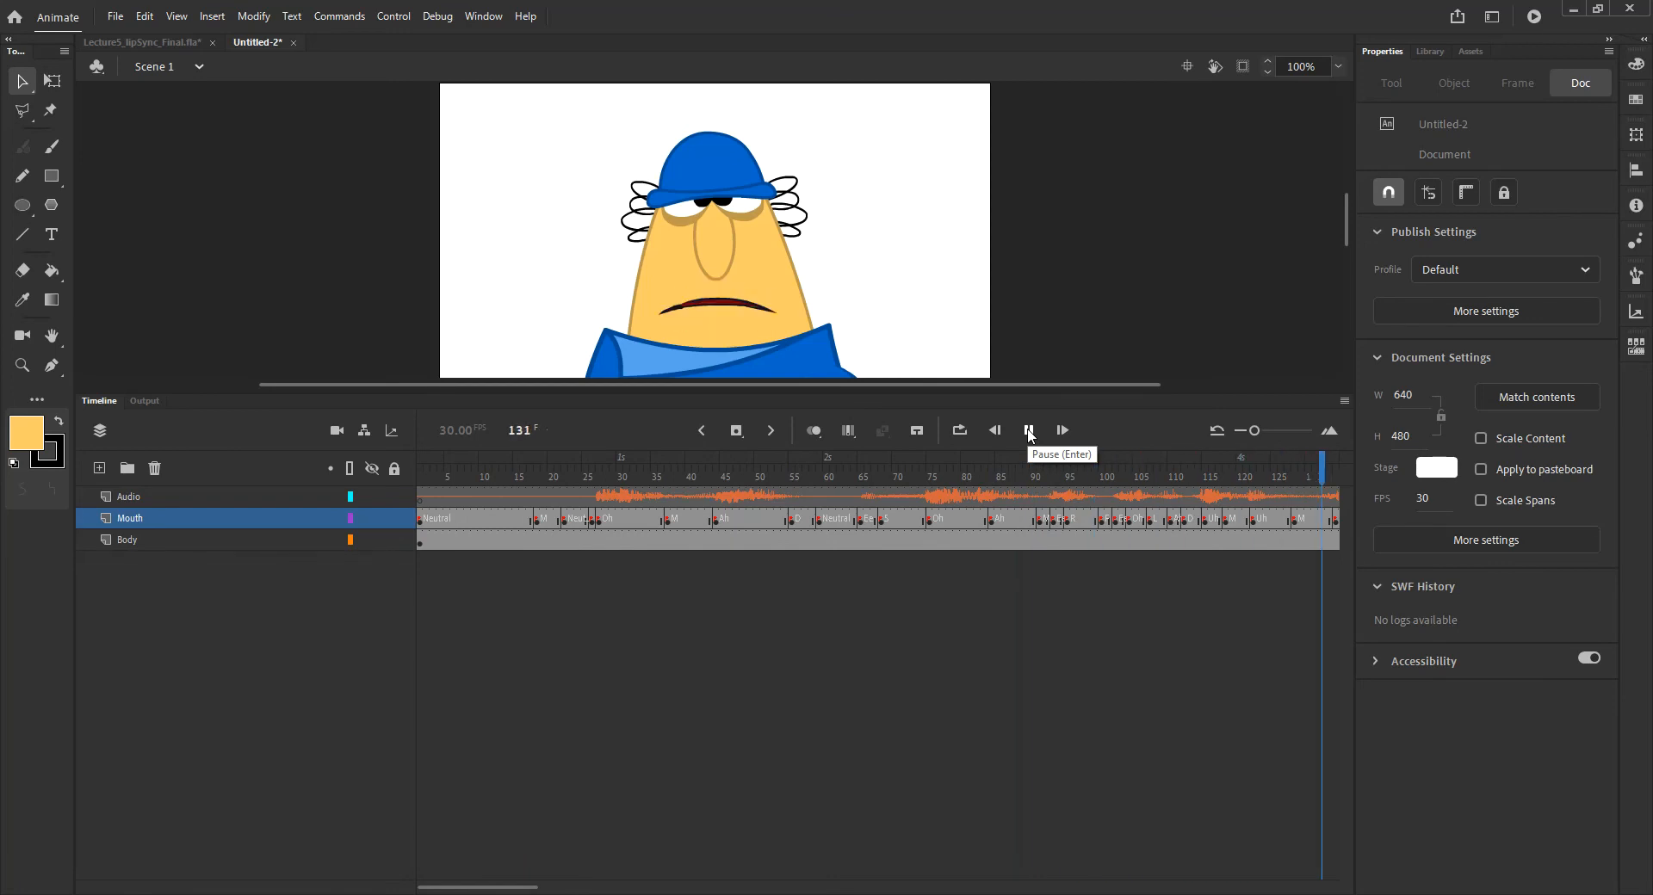
{"action": "left_click", "coordinate": [1029, 431]}
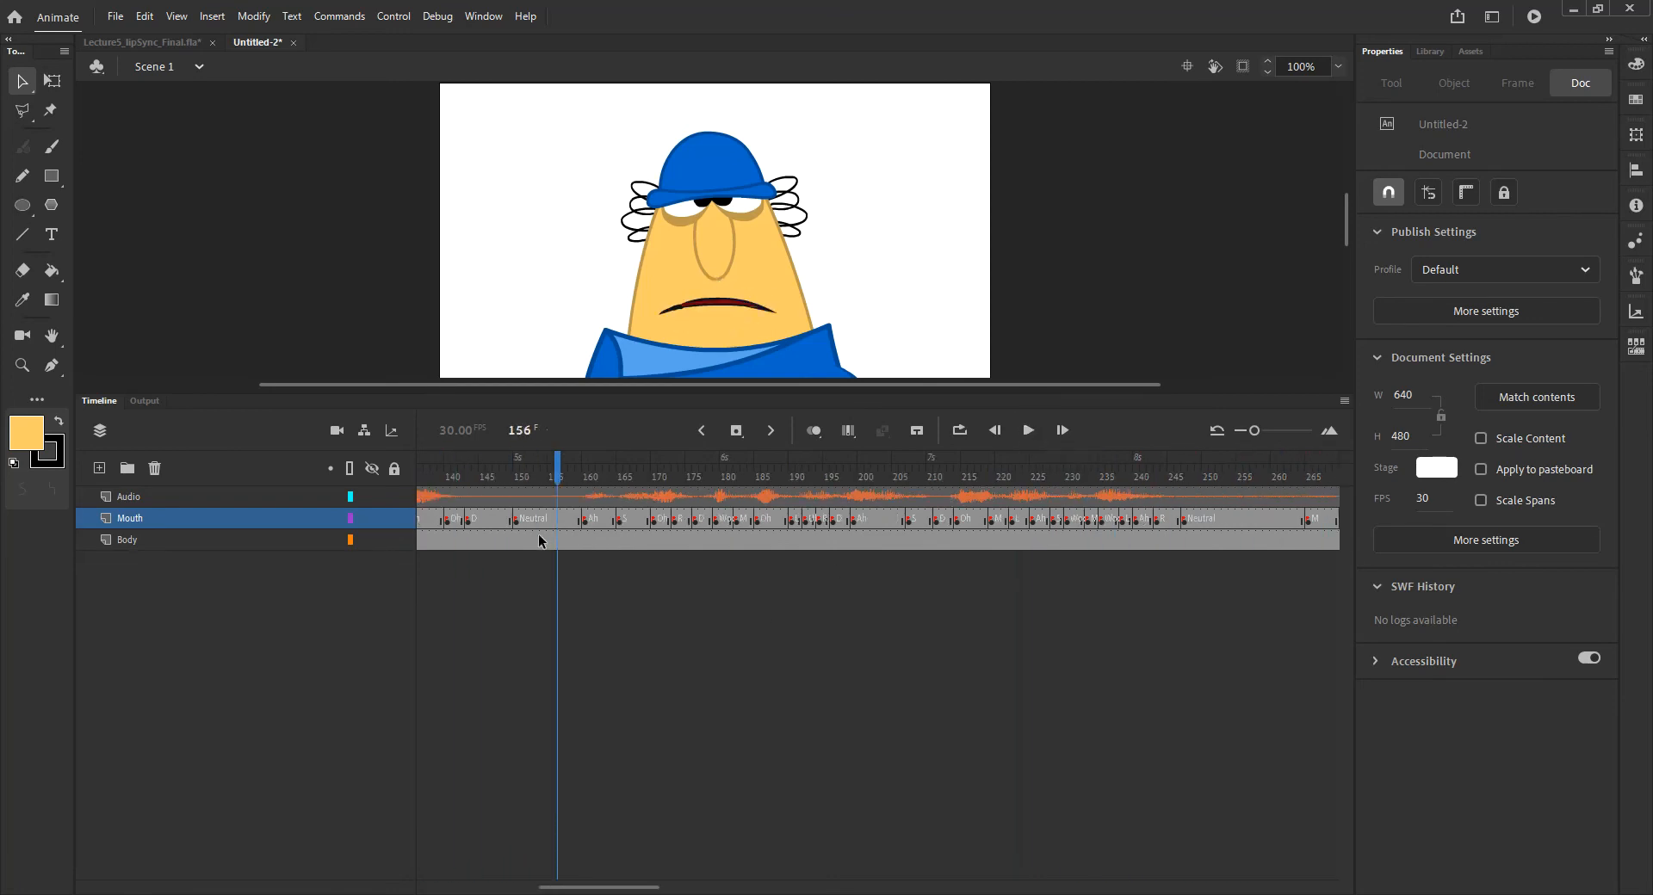
Use the Frame Picker to change the mouth at the Neutral keyframe on frame 150 to 1 A_E_I.
{"action": "left_click_drag", "start_coordinate": [558, 473], "coordinate": [517, 484]}
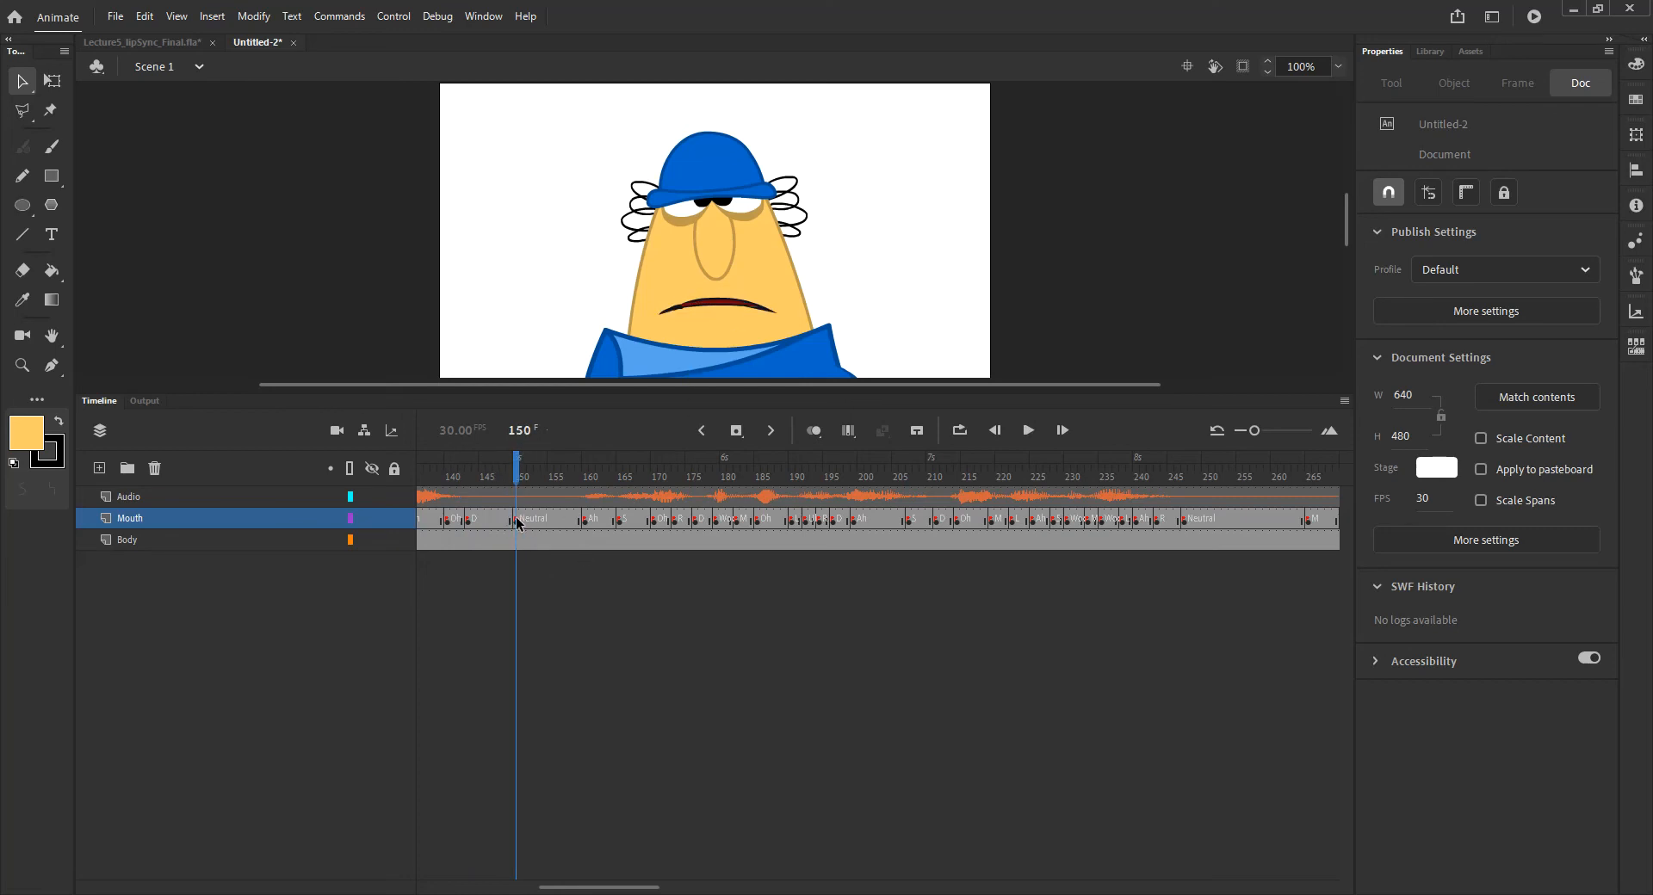
{"action": "left_click", "coordinate": [517, 520]}
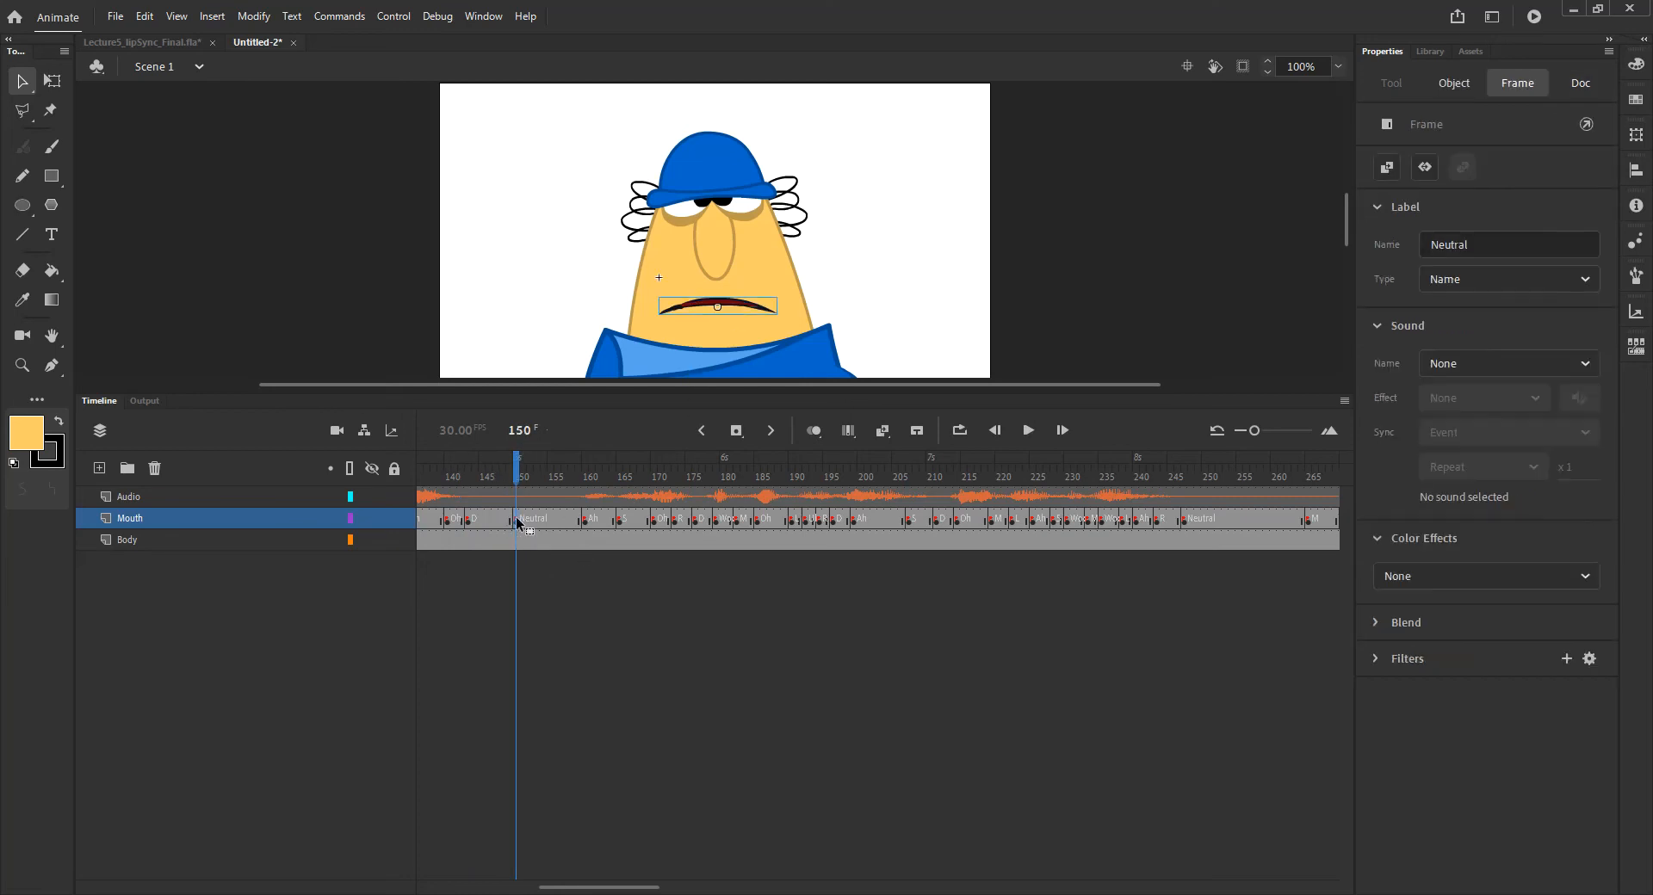
{"action": "left_click", "coordinate": [695, 308]}
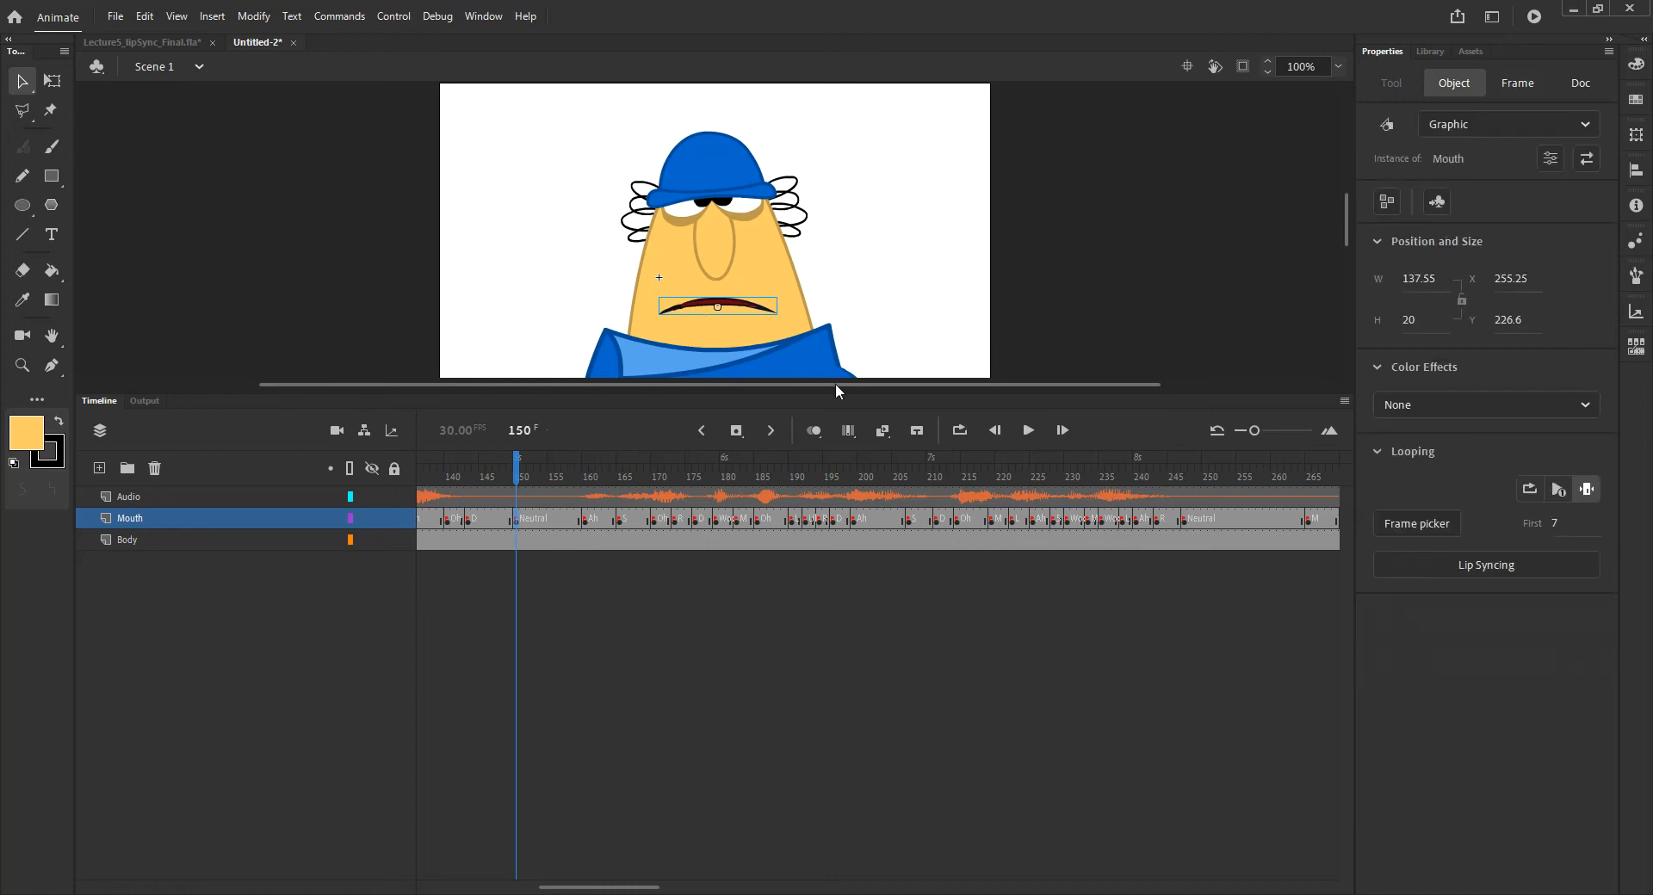
{"action": "left_click", "coordinate": [1415, 524]}
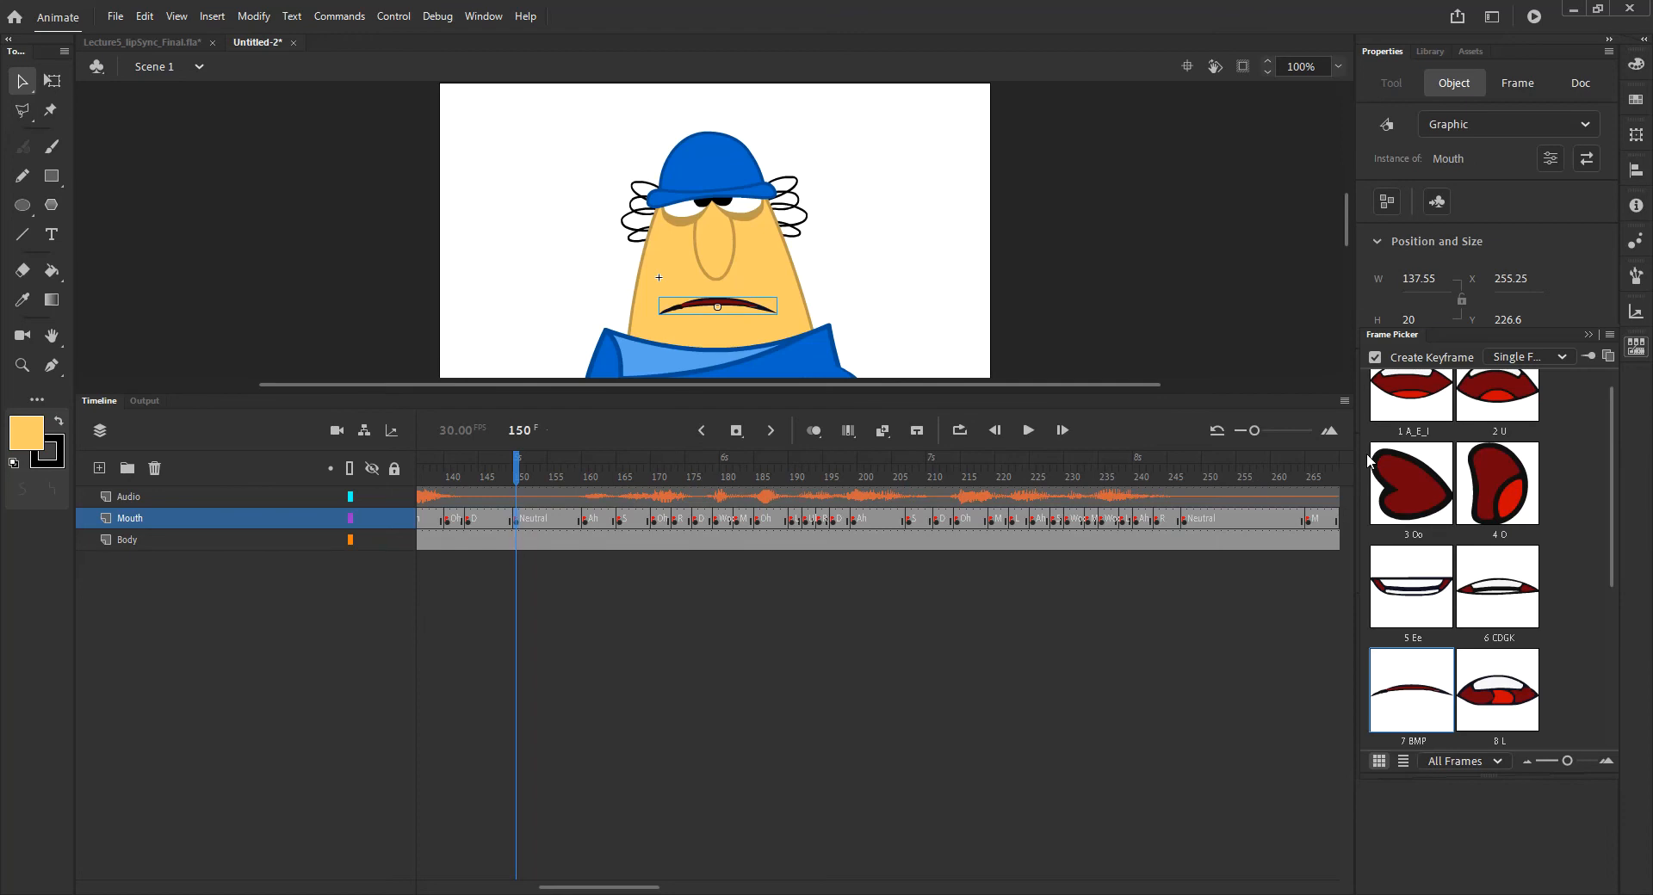
{"action": "left_click", "coordinate": [1422, 425]}
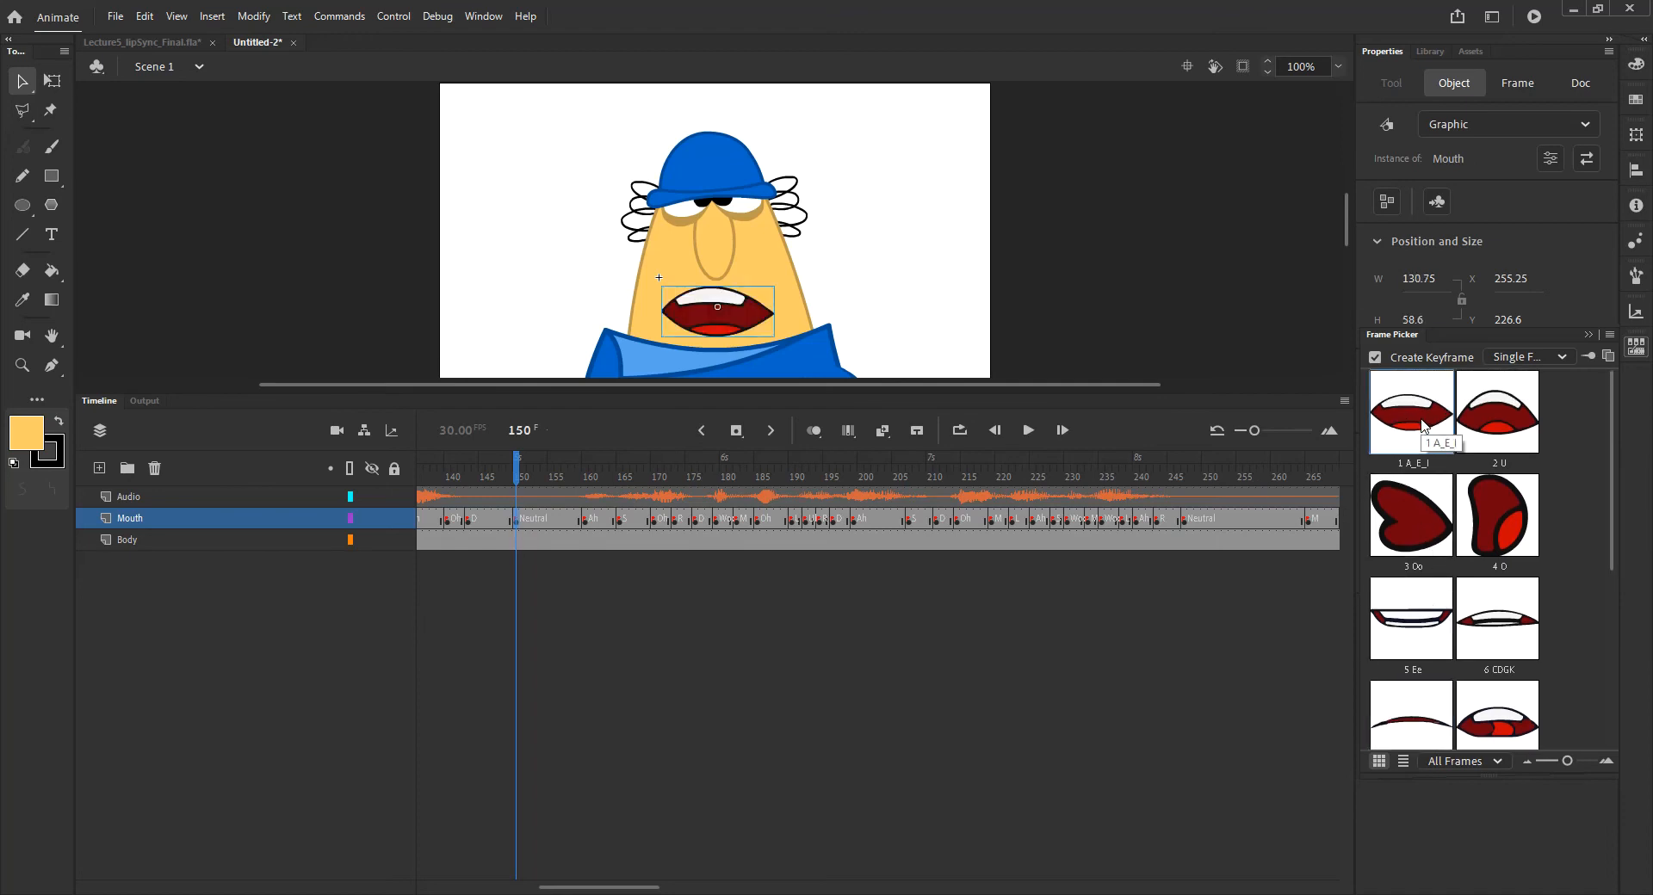
{"action": "scroll", "coordinate": [1416, 426], "scroll_direction": "down", "scroll_amount": 3}
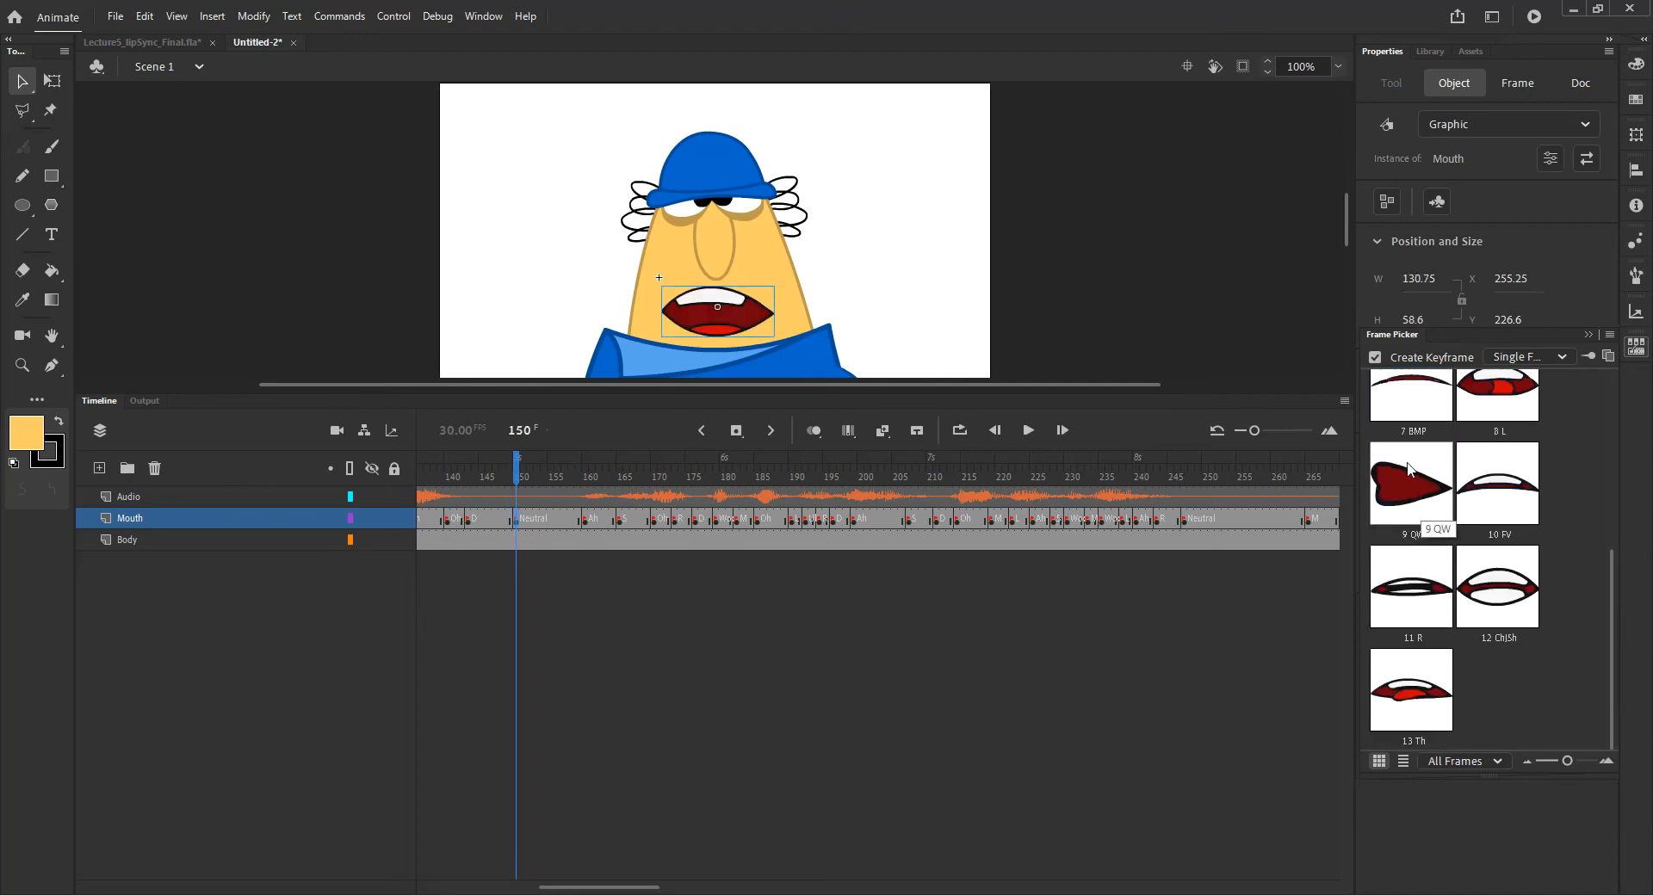
Change the mouth at frame 150 to 7 BMP and close the Frame Picker.
{"action": "left_click", "coordinate": [1407, 412]}
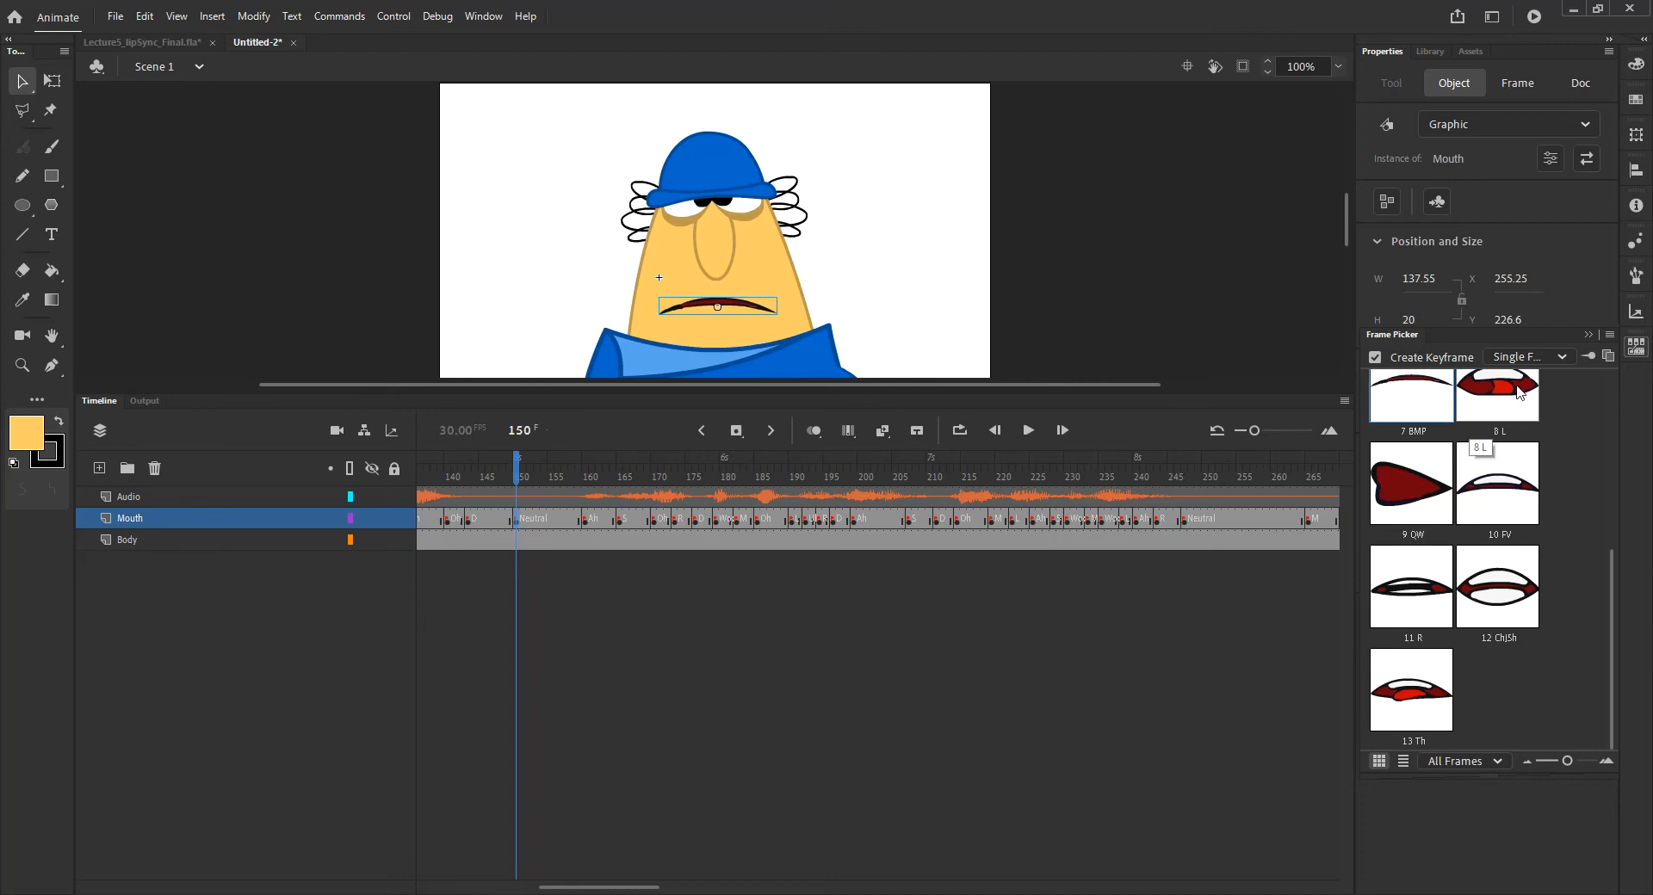
{"action": "left_click", "coordinate": [1516, 823]}
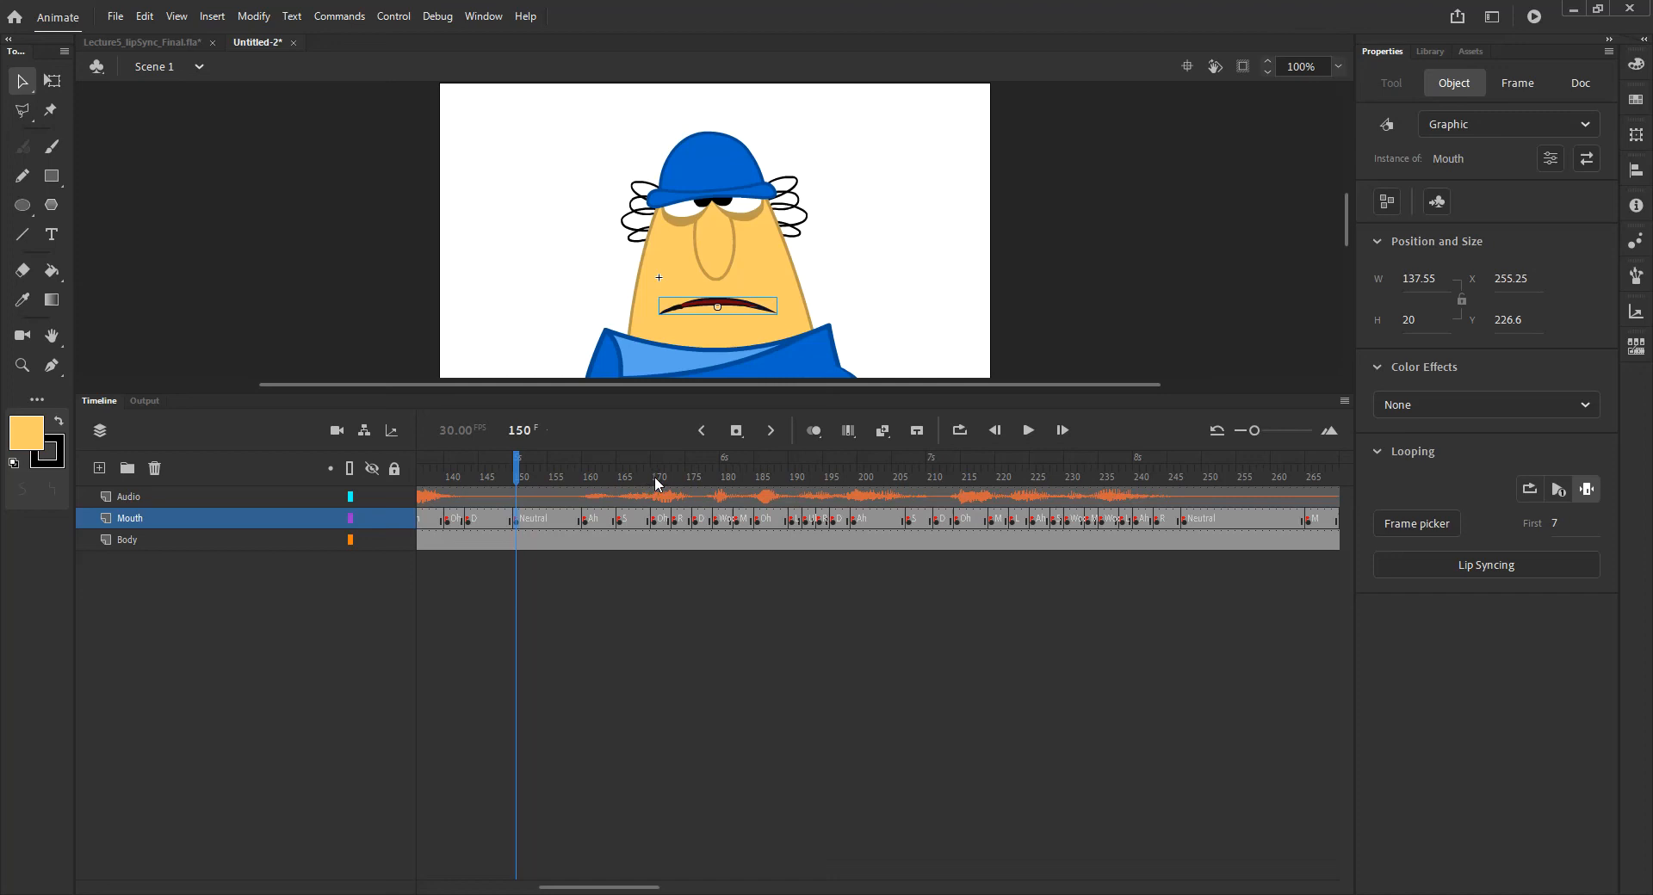
Return to frame 1, test the movie in a preview window, and close it to go back to the timeline.
{"action": "left_click_drag", "start_coordinate": [520, 471], "coordinate": [38, 506]}
{"action": "left_click", "coordinate": [685, 728]}
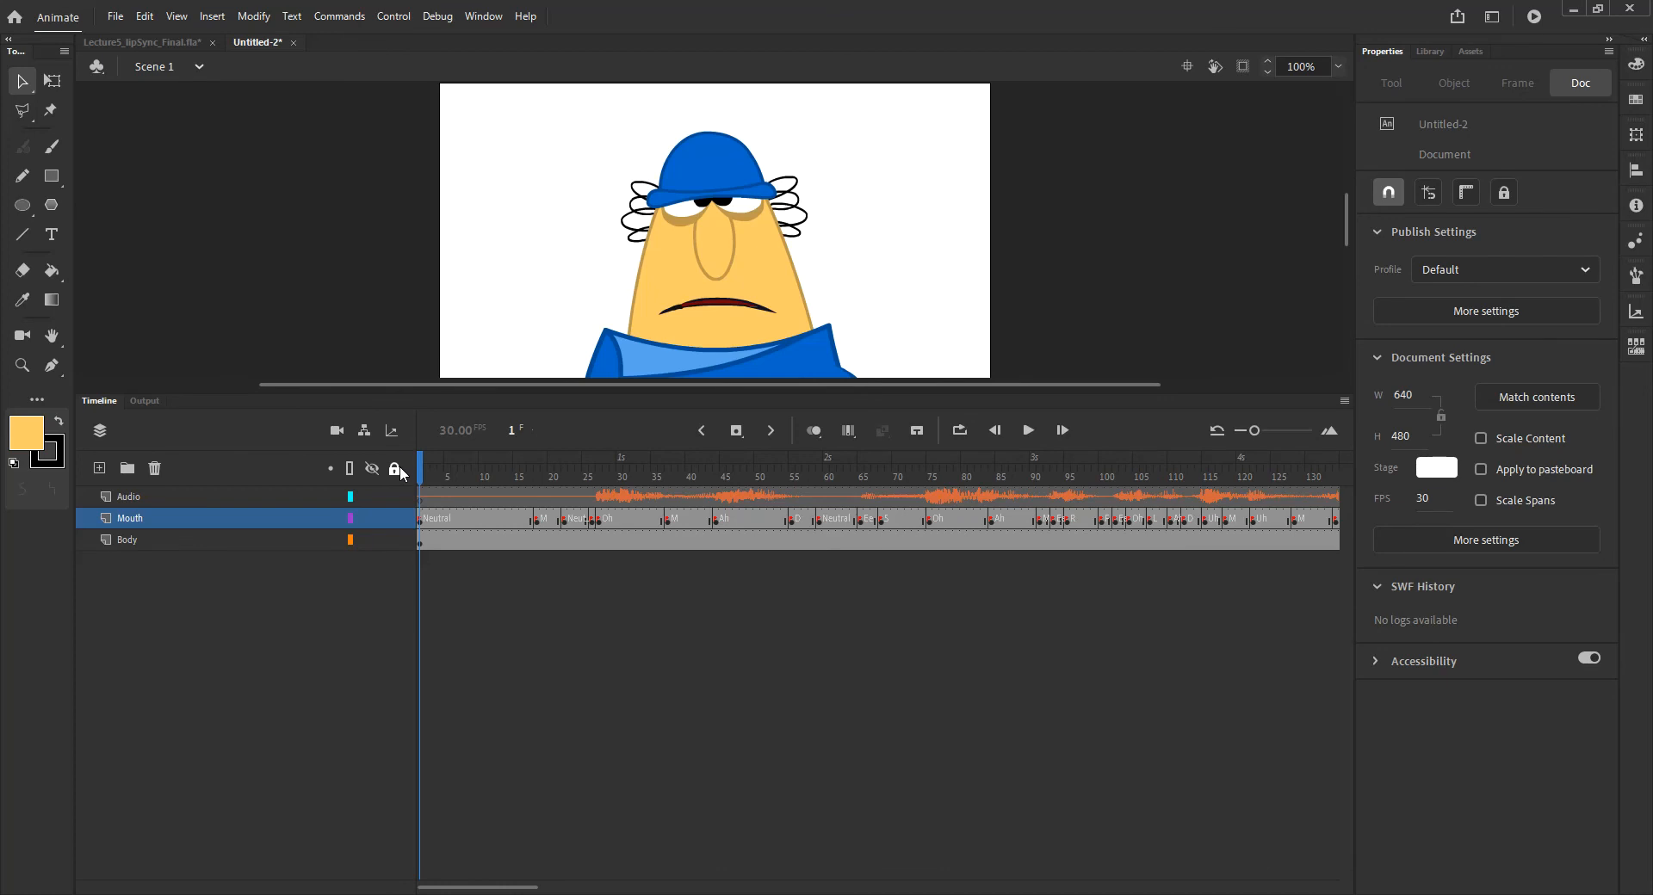
{"action": "key", "text": "ctrl+Return"}
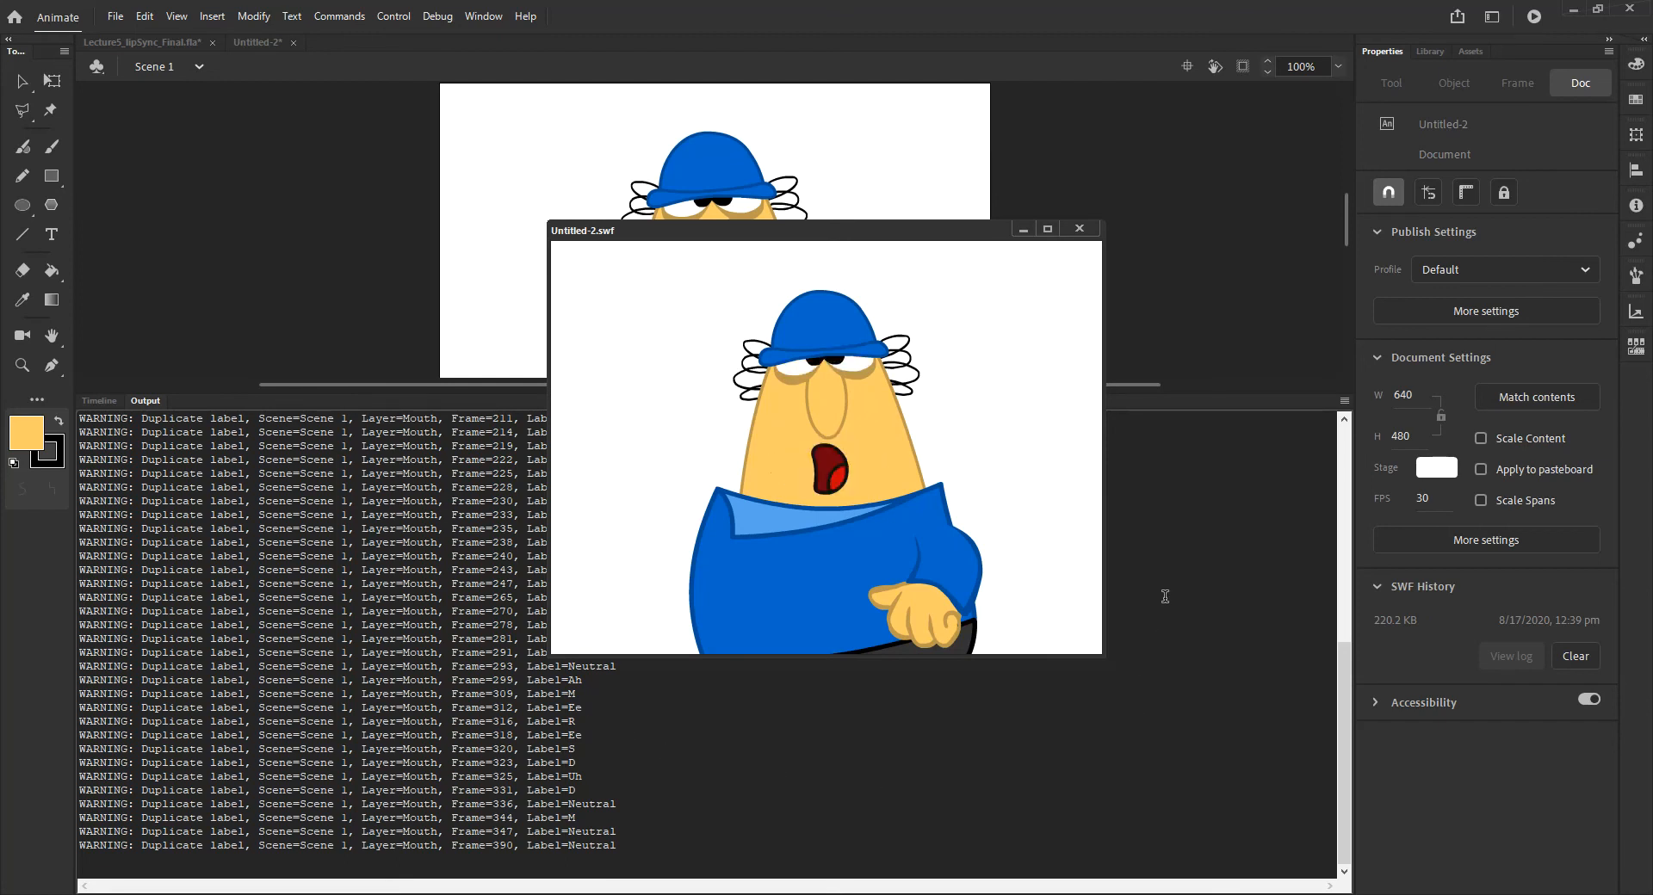
{"action": "left_click", "coordinate": [1089, 231]}
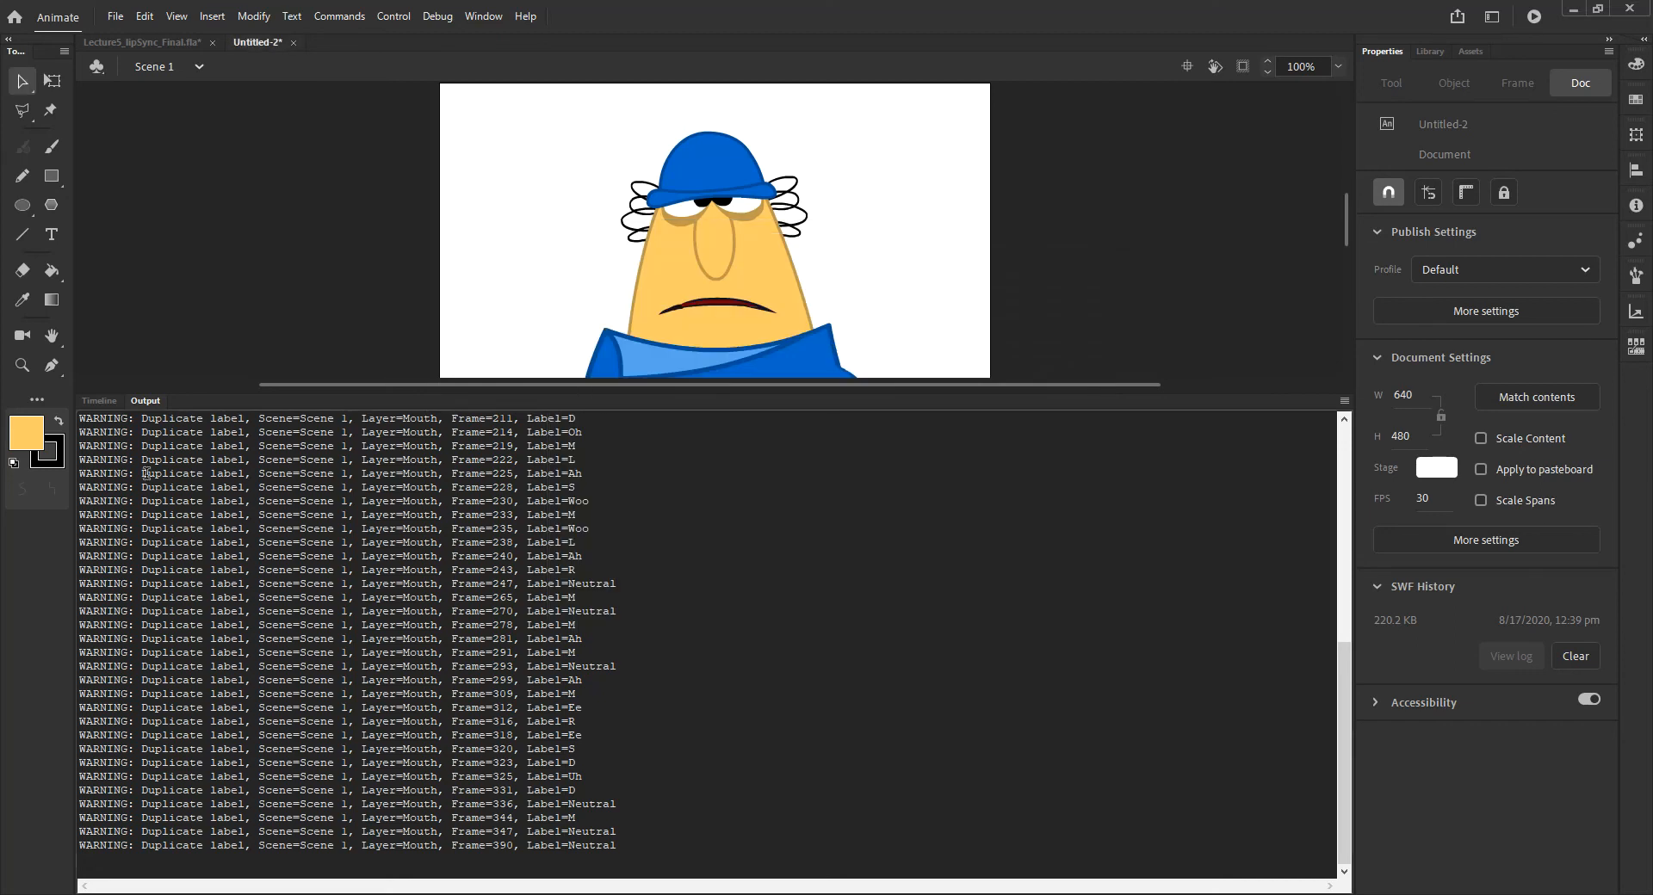
{"action": "left_click", "coordinate": [100, 401]}
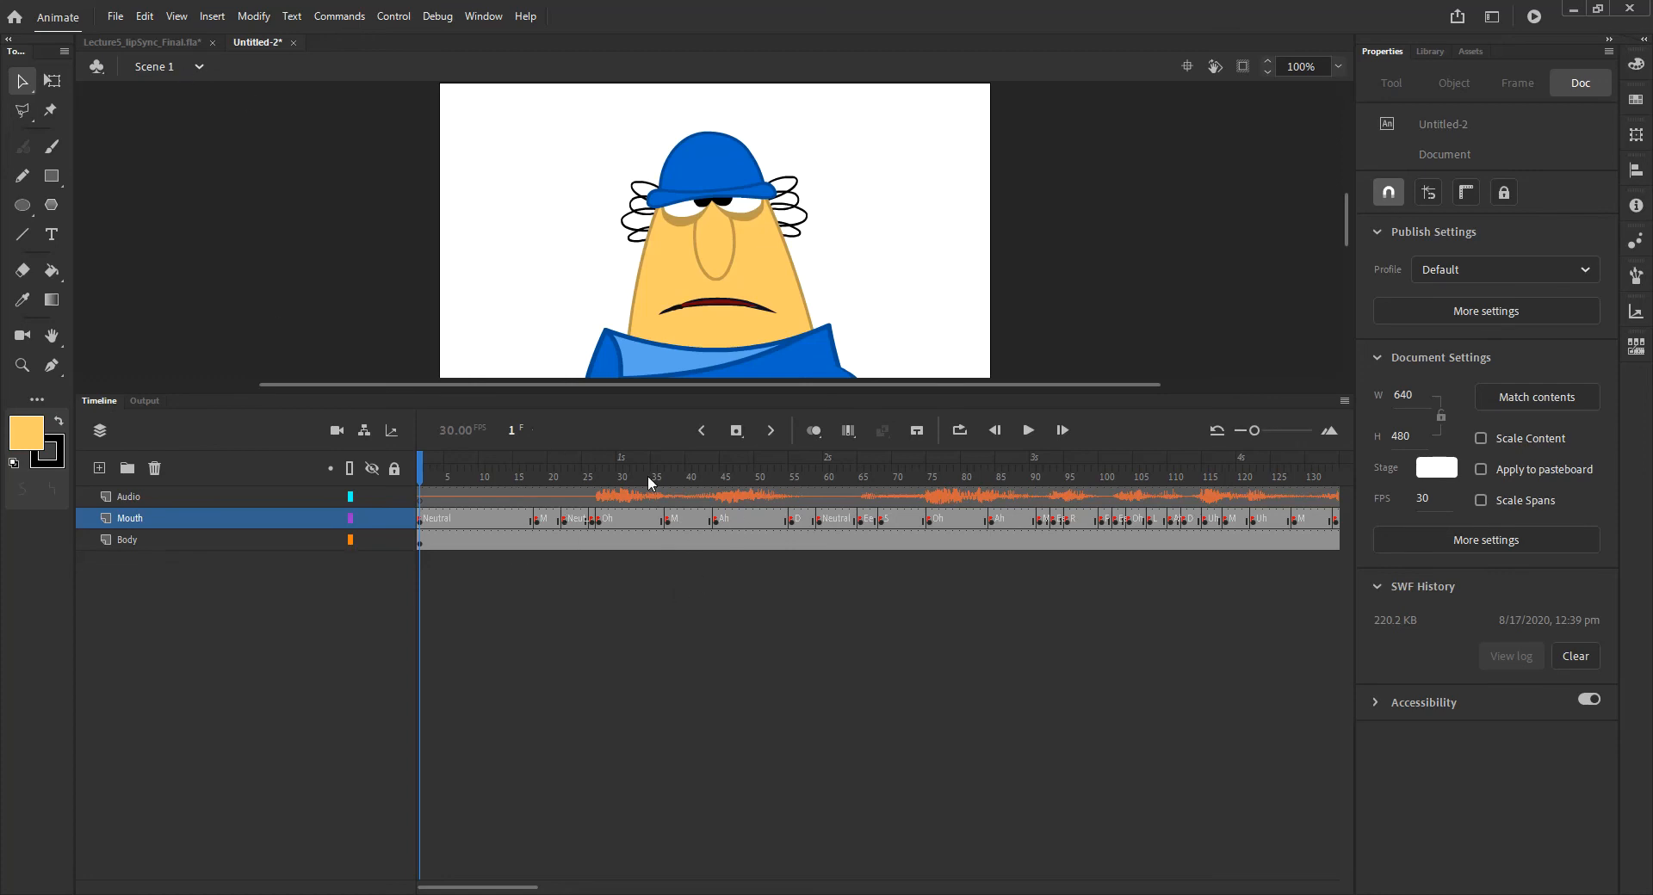
Compare the Lecture5_lipSync_Final.fla scene with the Untitled-2 document and return to Untitled-2.
{"action": "left_click", "coordinate": [173, 41]}
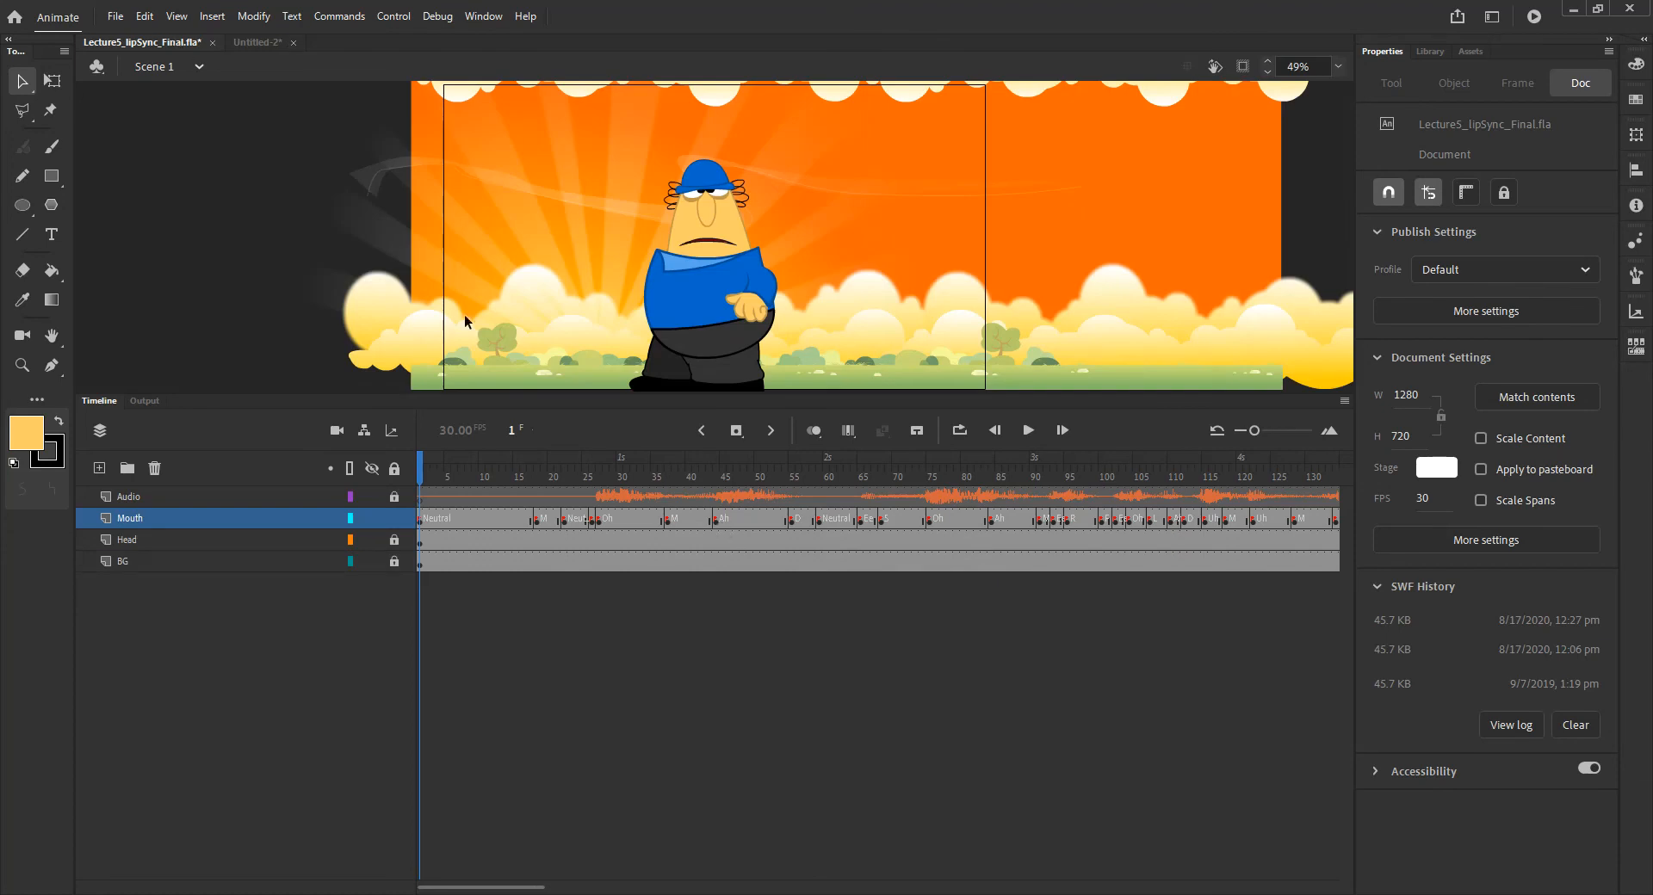
{"action": "left_click", "coordinate": [253, 41]}
{"action": "left_click", "coordinate": [158, 43]}
{"action": "left_click", "coordinate": [250, 40]}
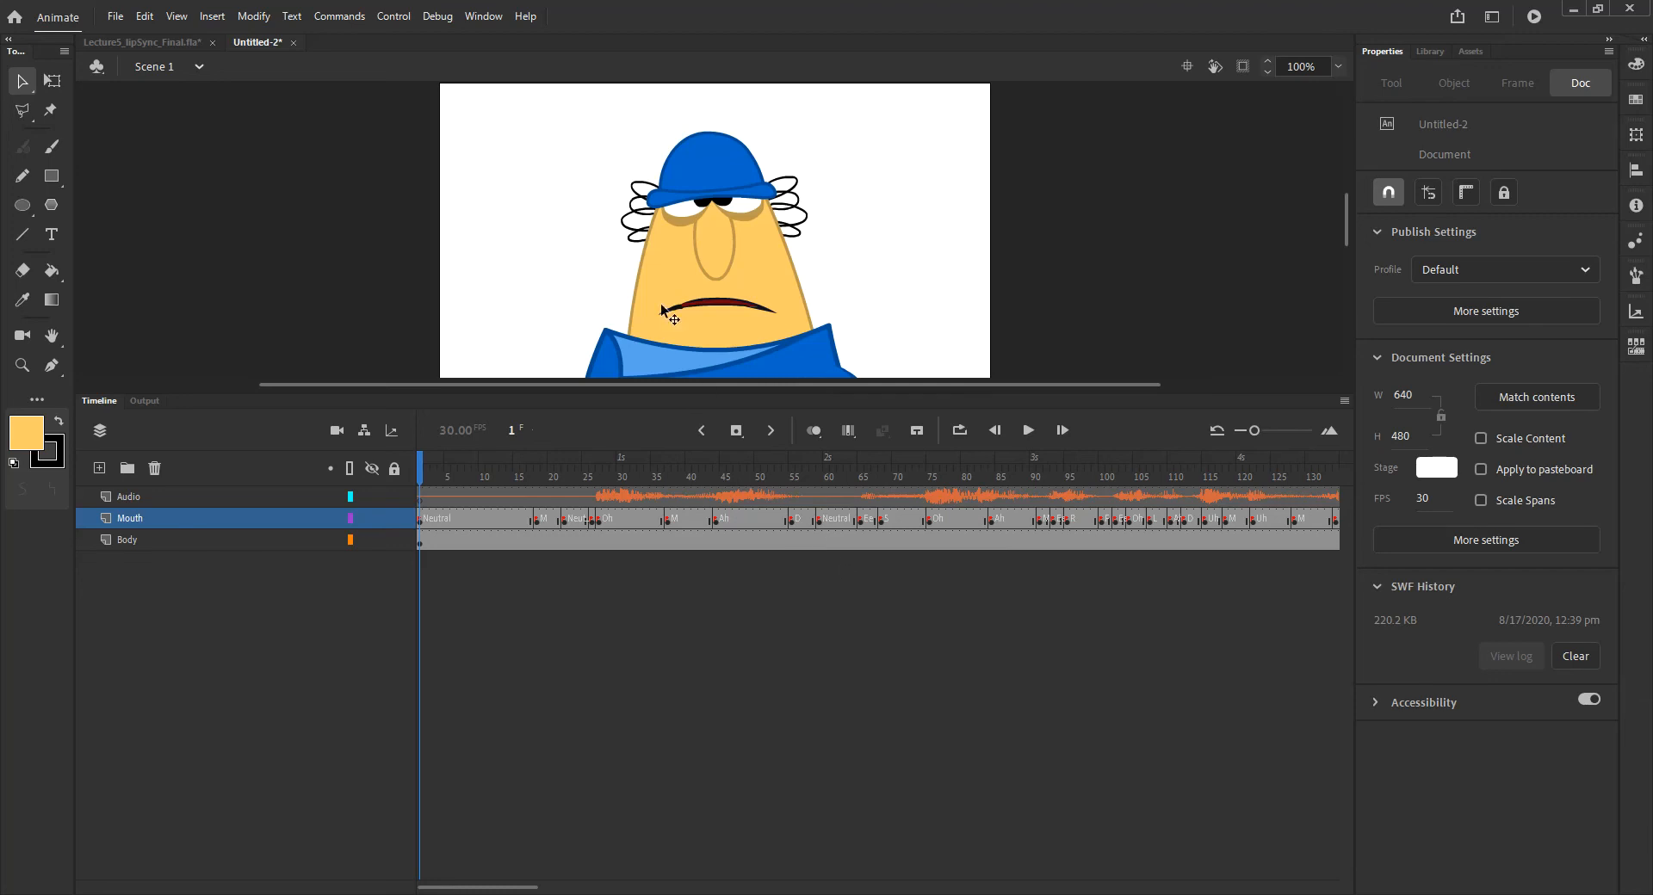
Test the Untitled-2 movie once more, close the preview and bring back the timeline at frame 1.
{"action": "key", "text": "ctrl+Return"}
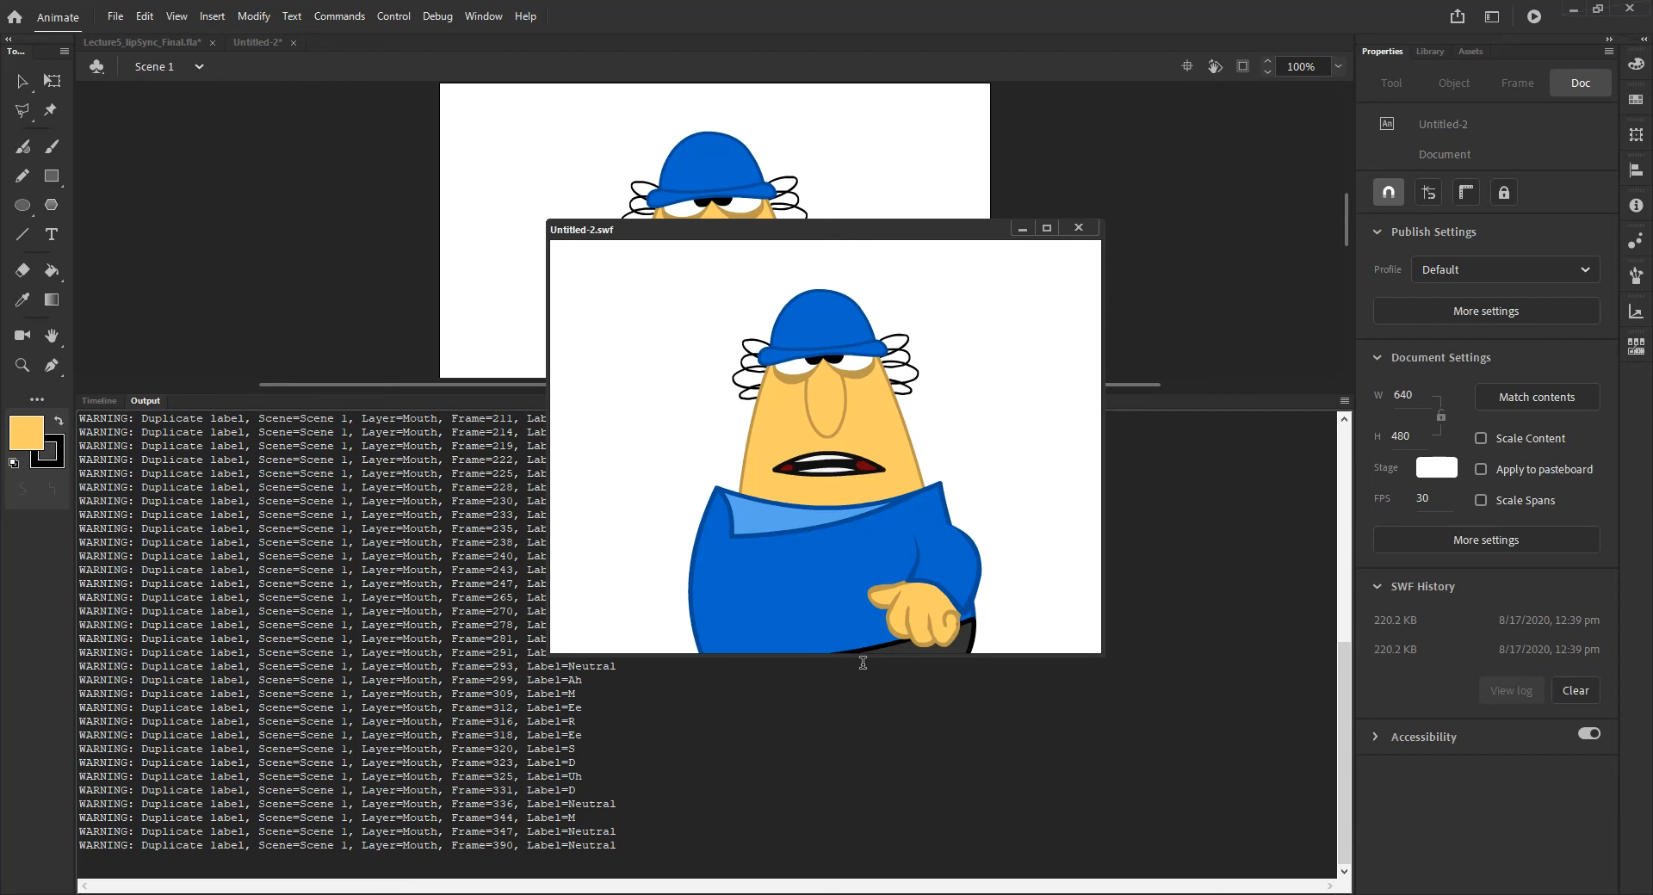
{"action": "left_click", "coordinate": [1078, 227]}
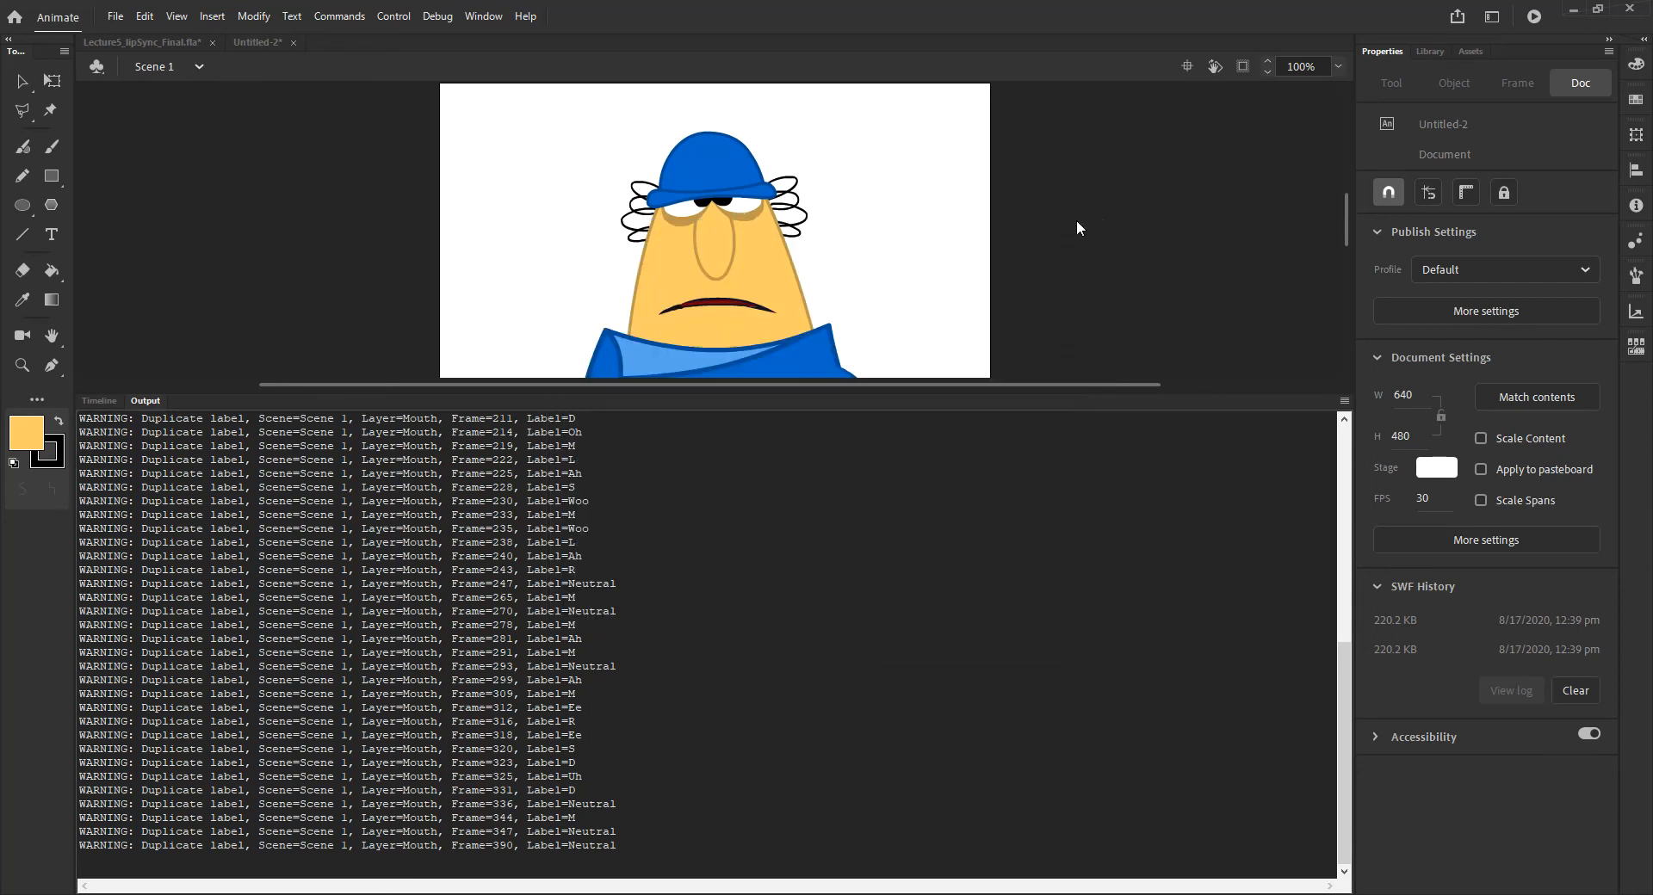
{"action": "left_click", "coordinate": [100, 401]}
{"action": "left_click_drag", "start_coordinate": [453, 477], "coordinate": [397, 508]}
{"action": "left_click_drag", "start_coordinate": [473, 888], "coordinate": [557, 889]}
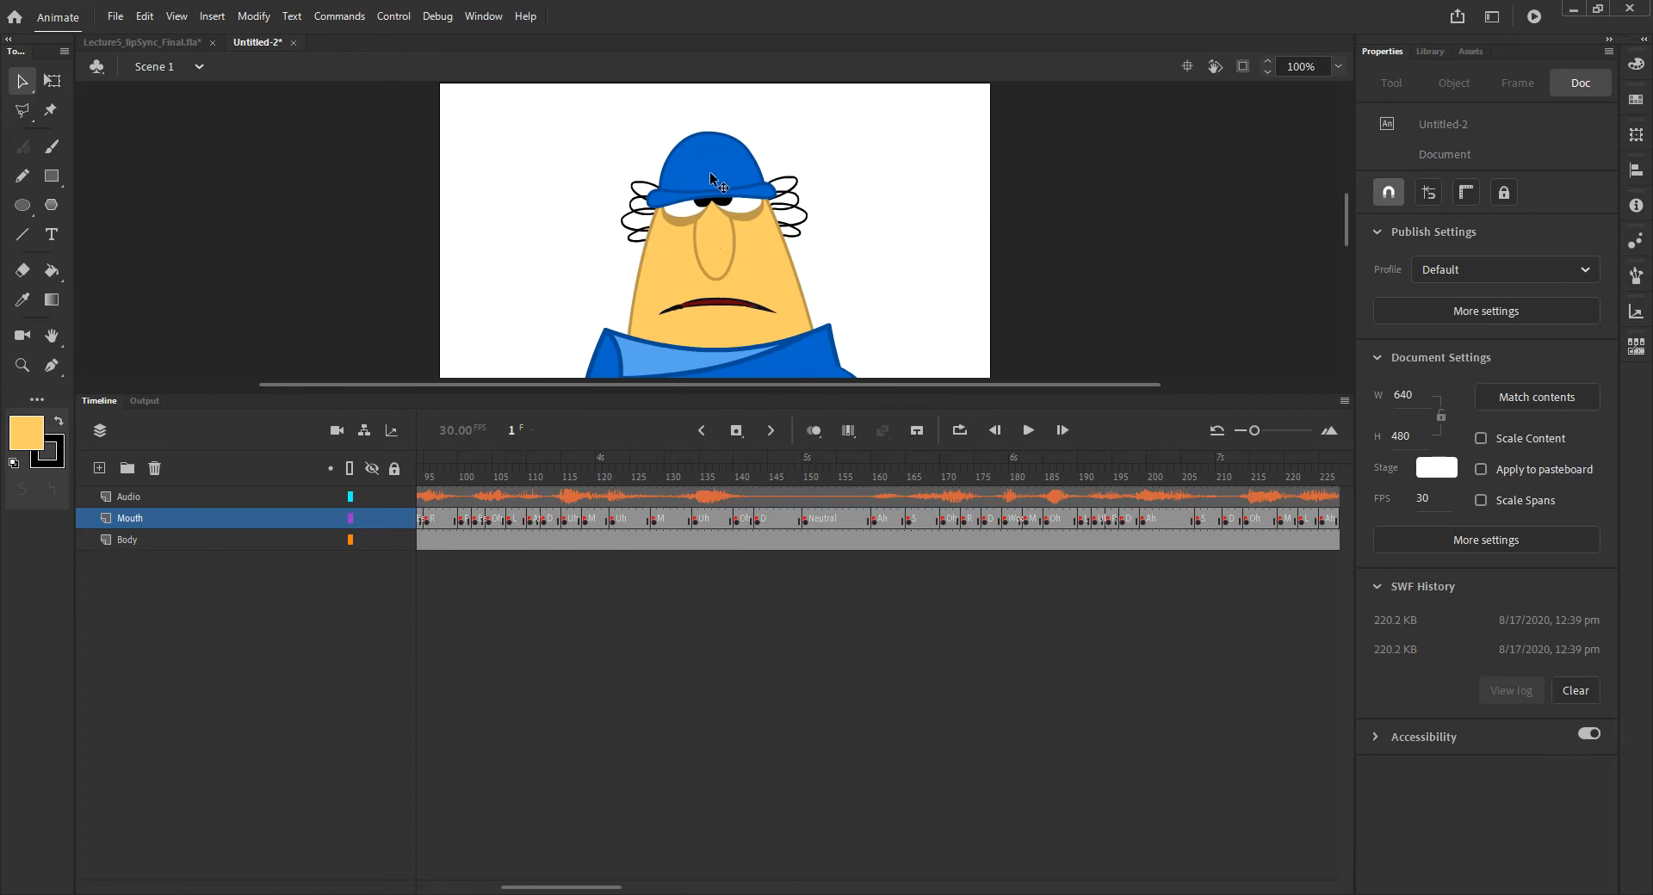
Open the character's symbol on the Body layer, inspect its eyes and other part layers, and return to Scene 1.
{"action": "left_click", "coordinate": [137, 535]}
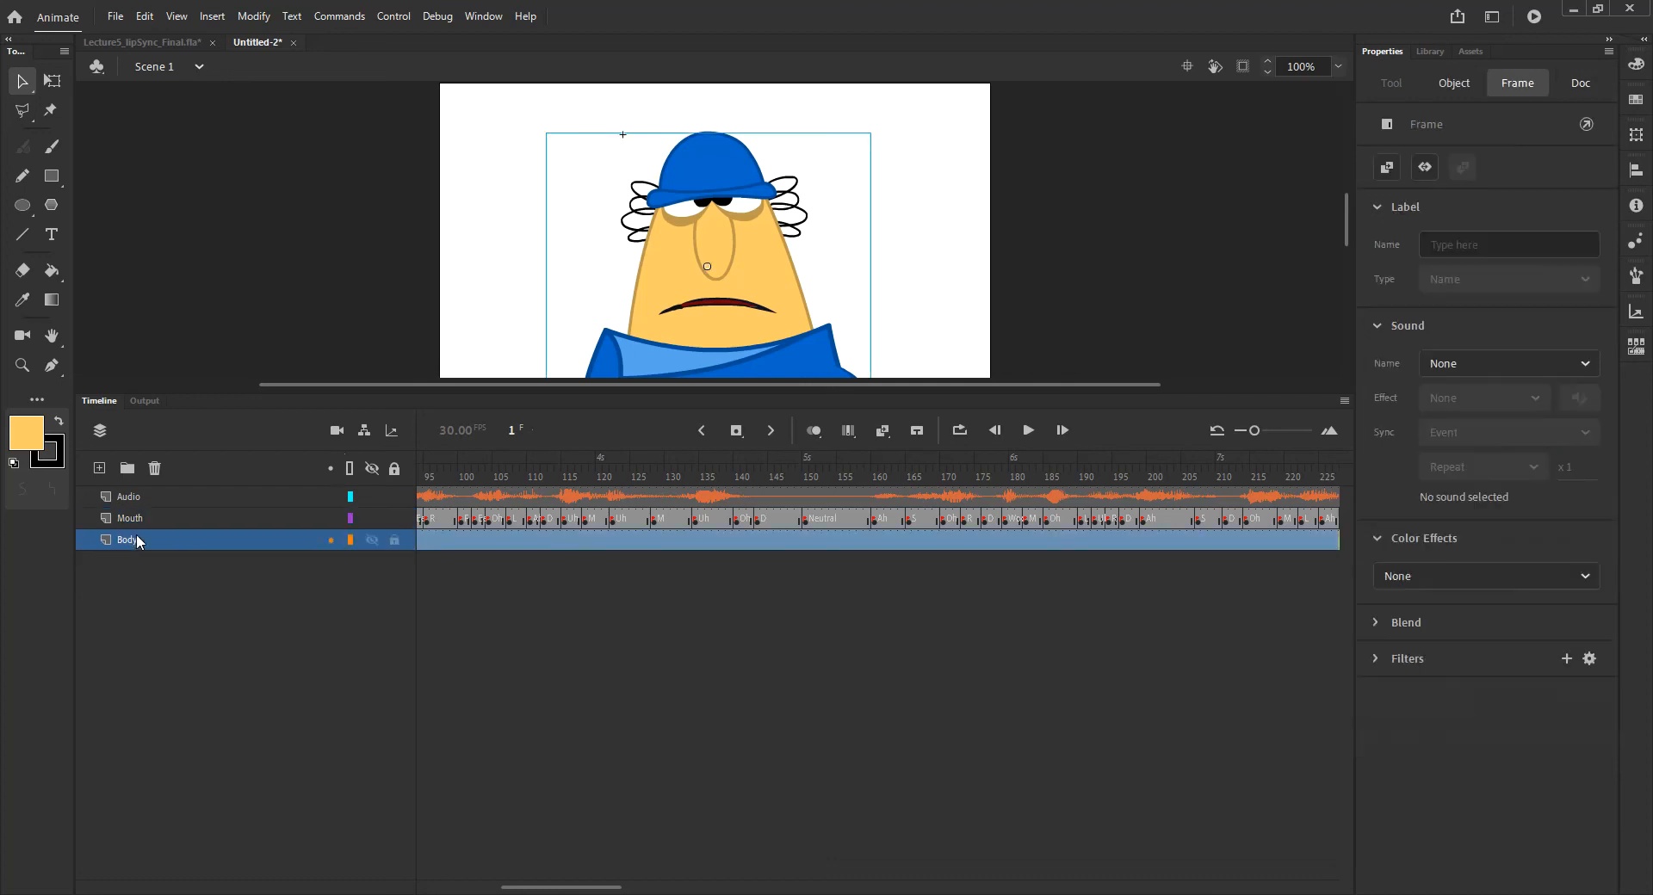
{"action": "double_click", "coordinate": [711, 211]}
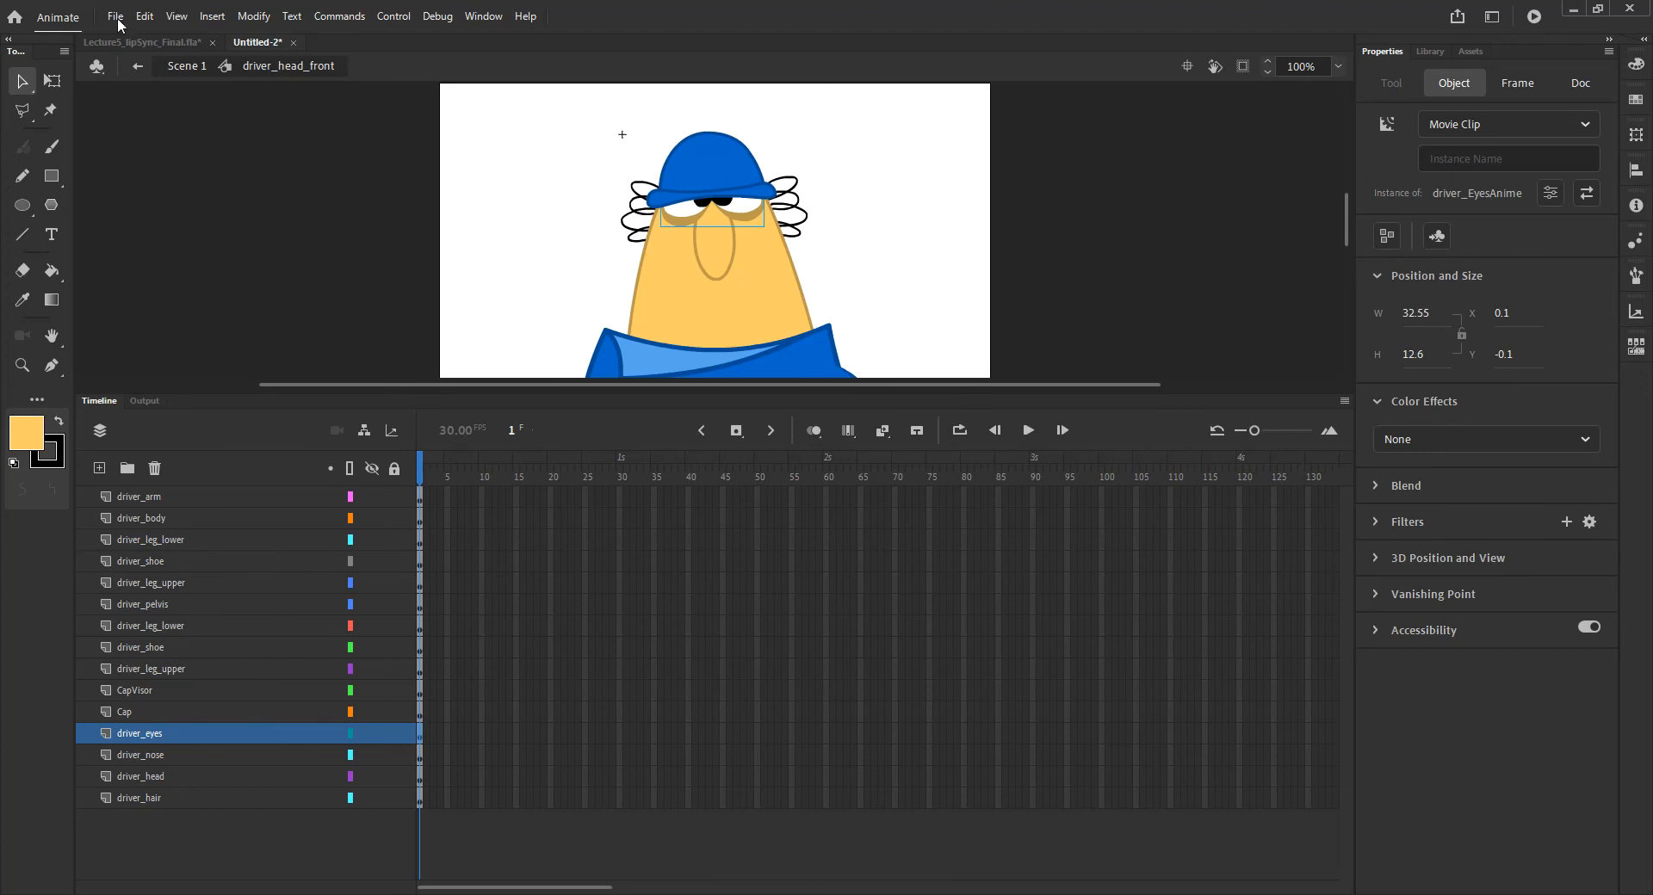
{"action": "left_click", "coordinate": [182, 67]}
Shift the Body layer's frame span one frame later and select the body at frame 50.
{"action": "left_click_drag", "start_coordinate": [596, 546], "coordinate": [606, 550]}
{"action": "left_click", "coordinate": [756, 544]}
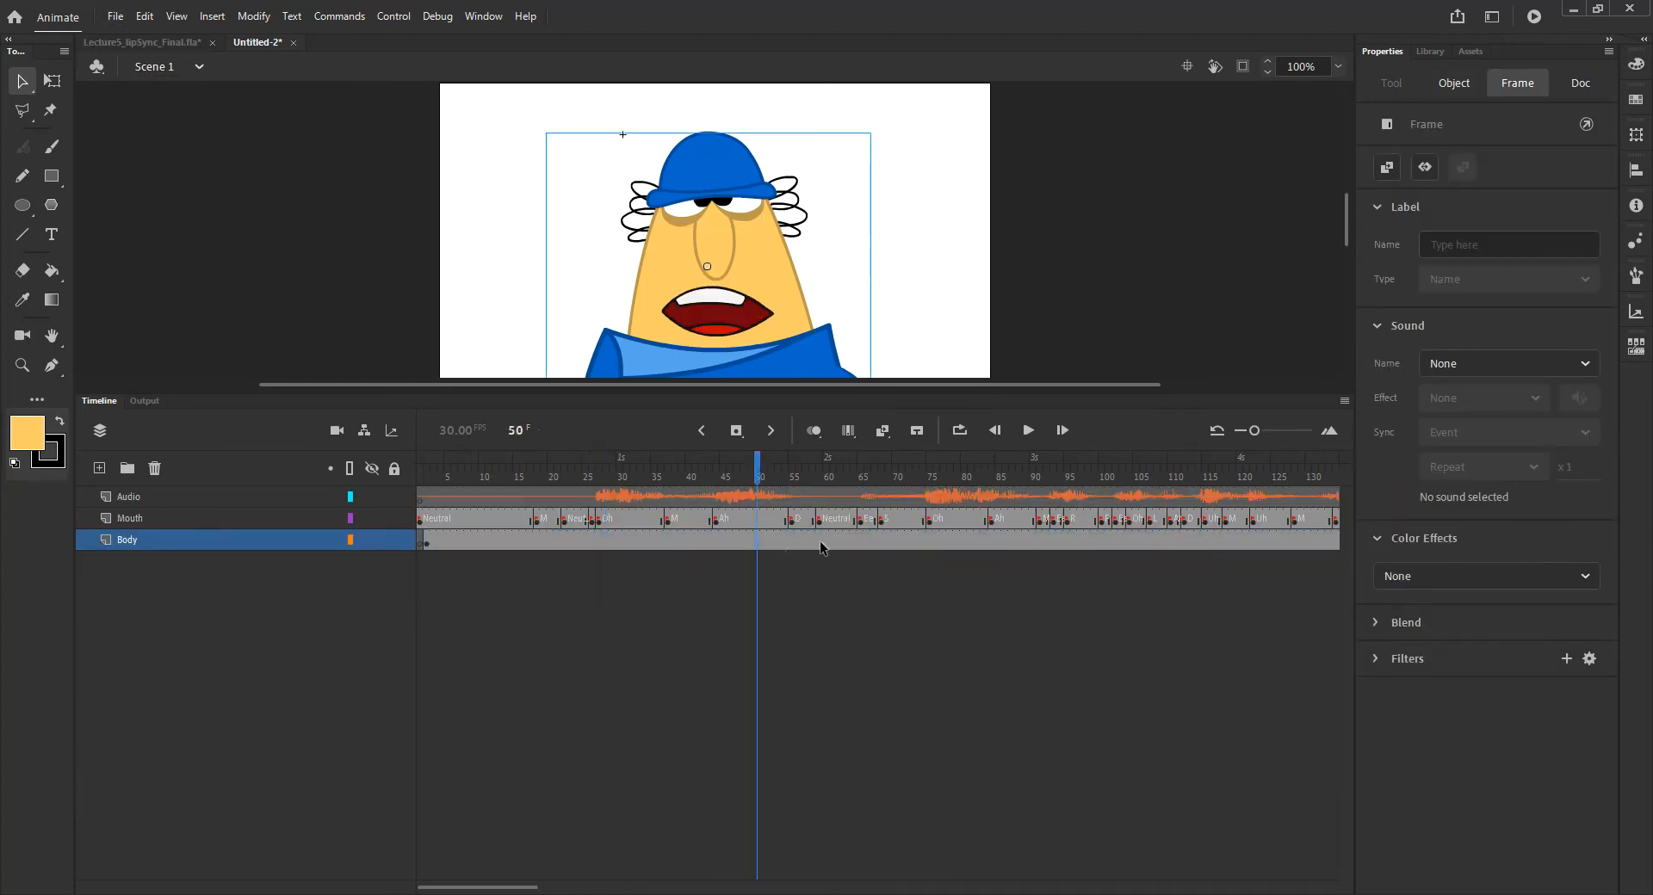
{"action": "left_click", "coordinate": [732, 203]}
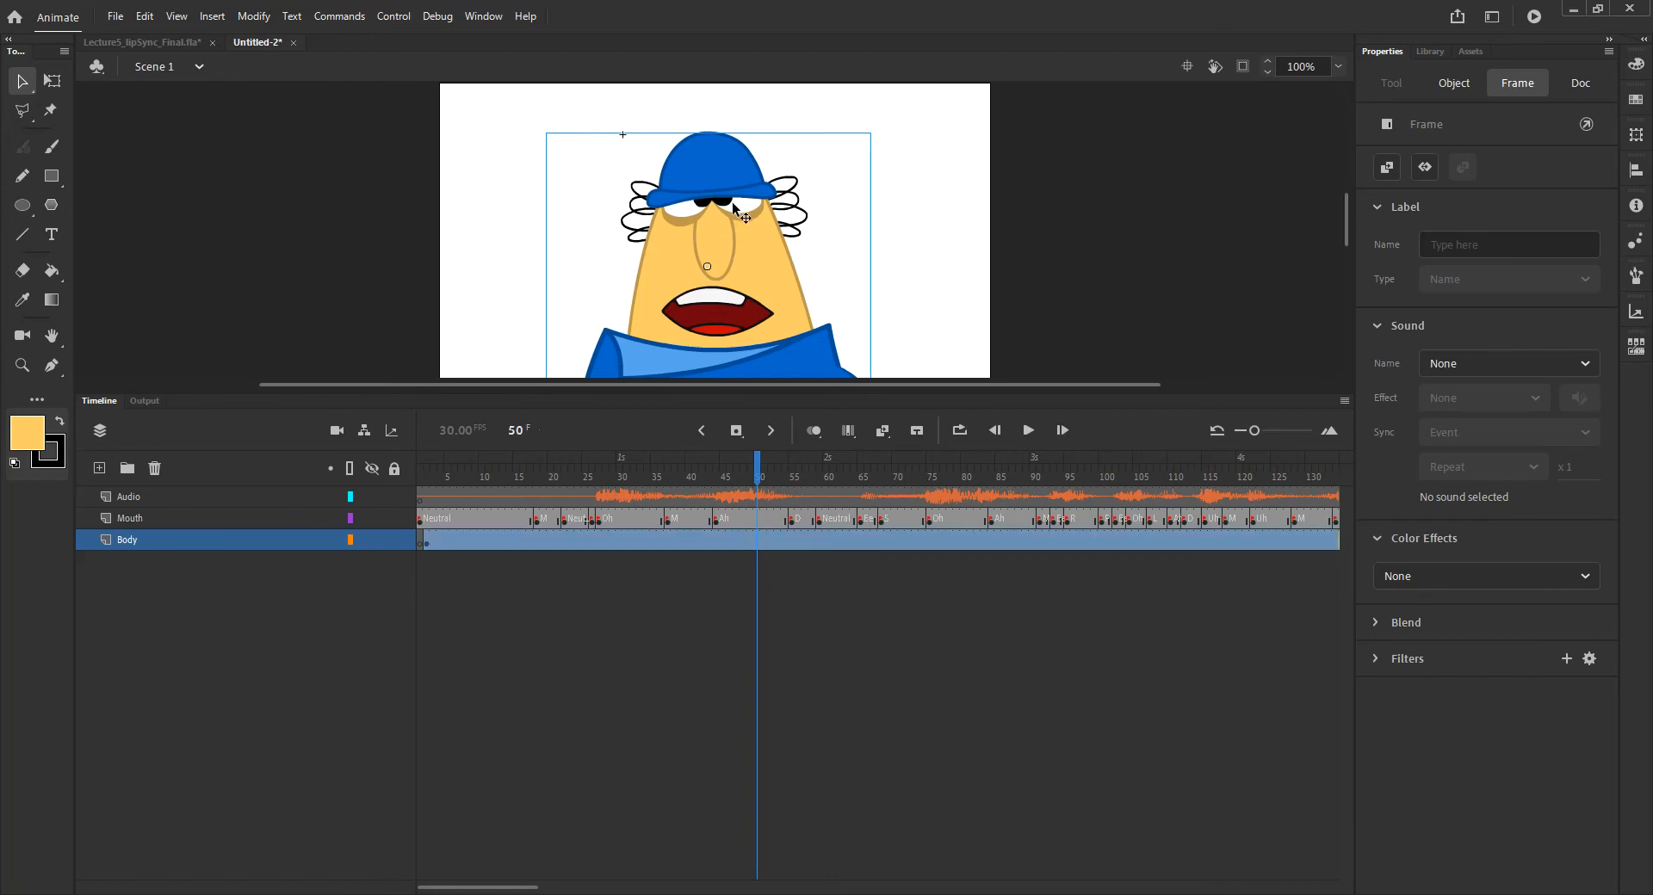
Select the mouth instance at the M keyframe on frame 18 of the Mouth layer to view its looping properties.
{"action": "left_click", "coordinate": [536, 519]}
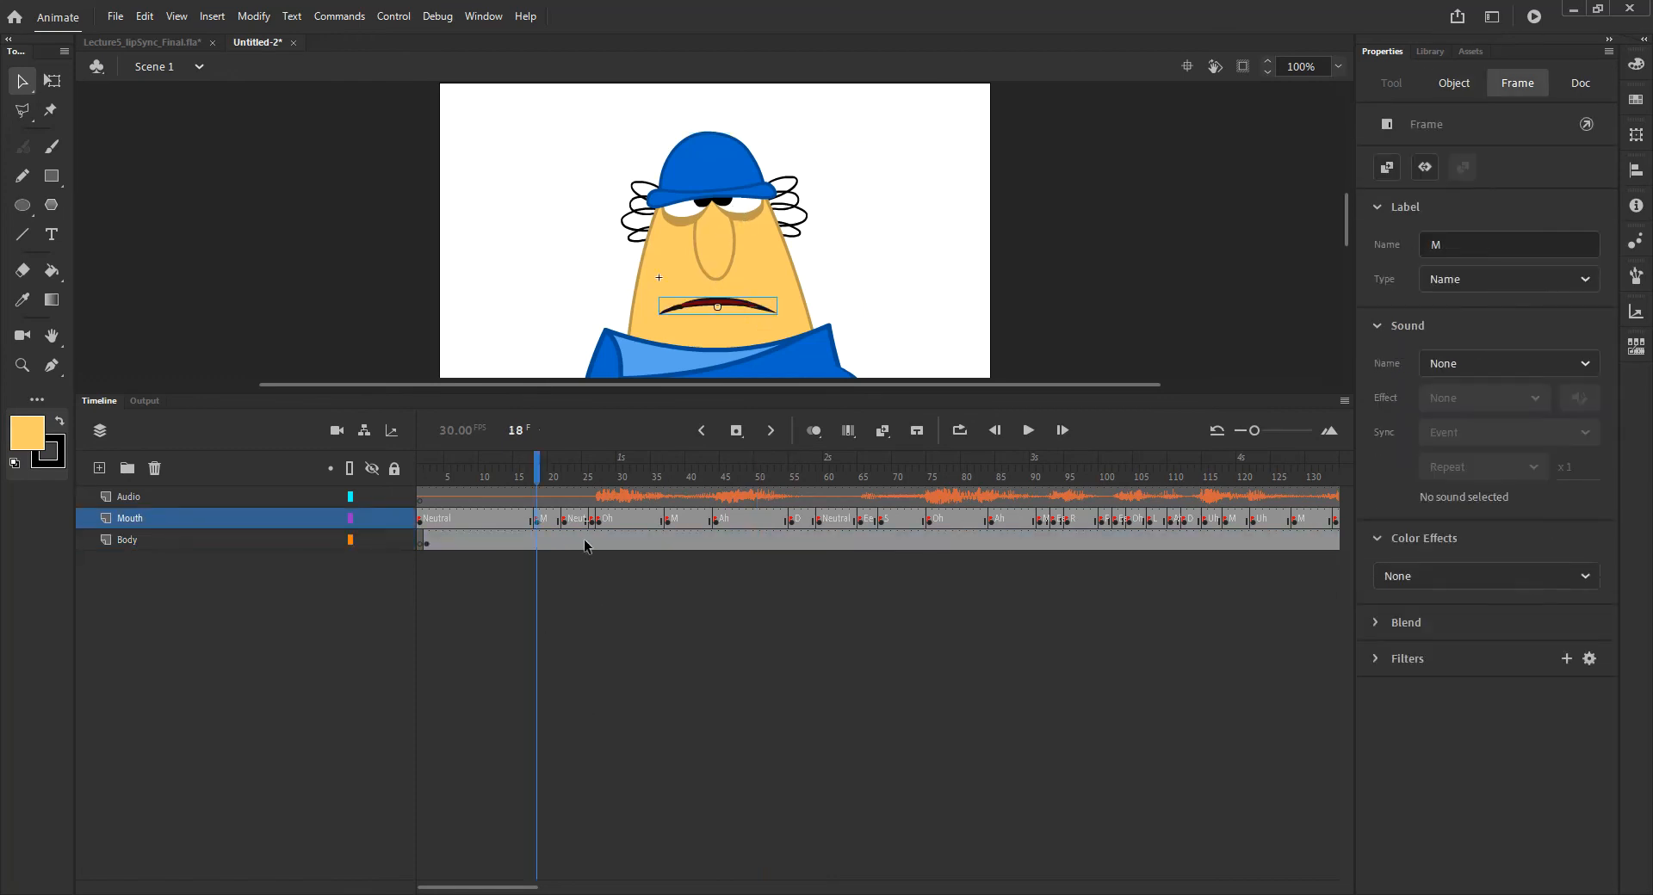
{"action": "left_click", "coordinate": [749, 306]}
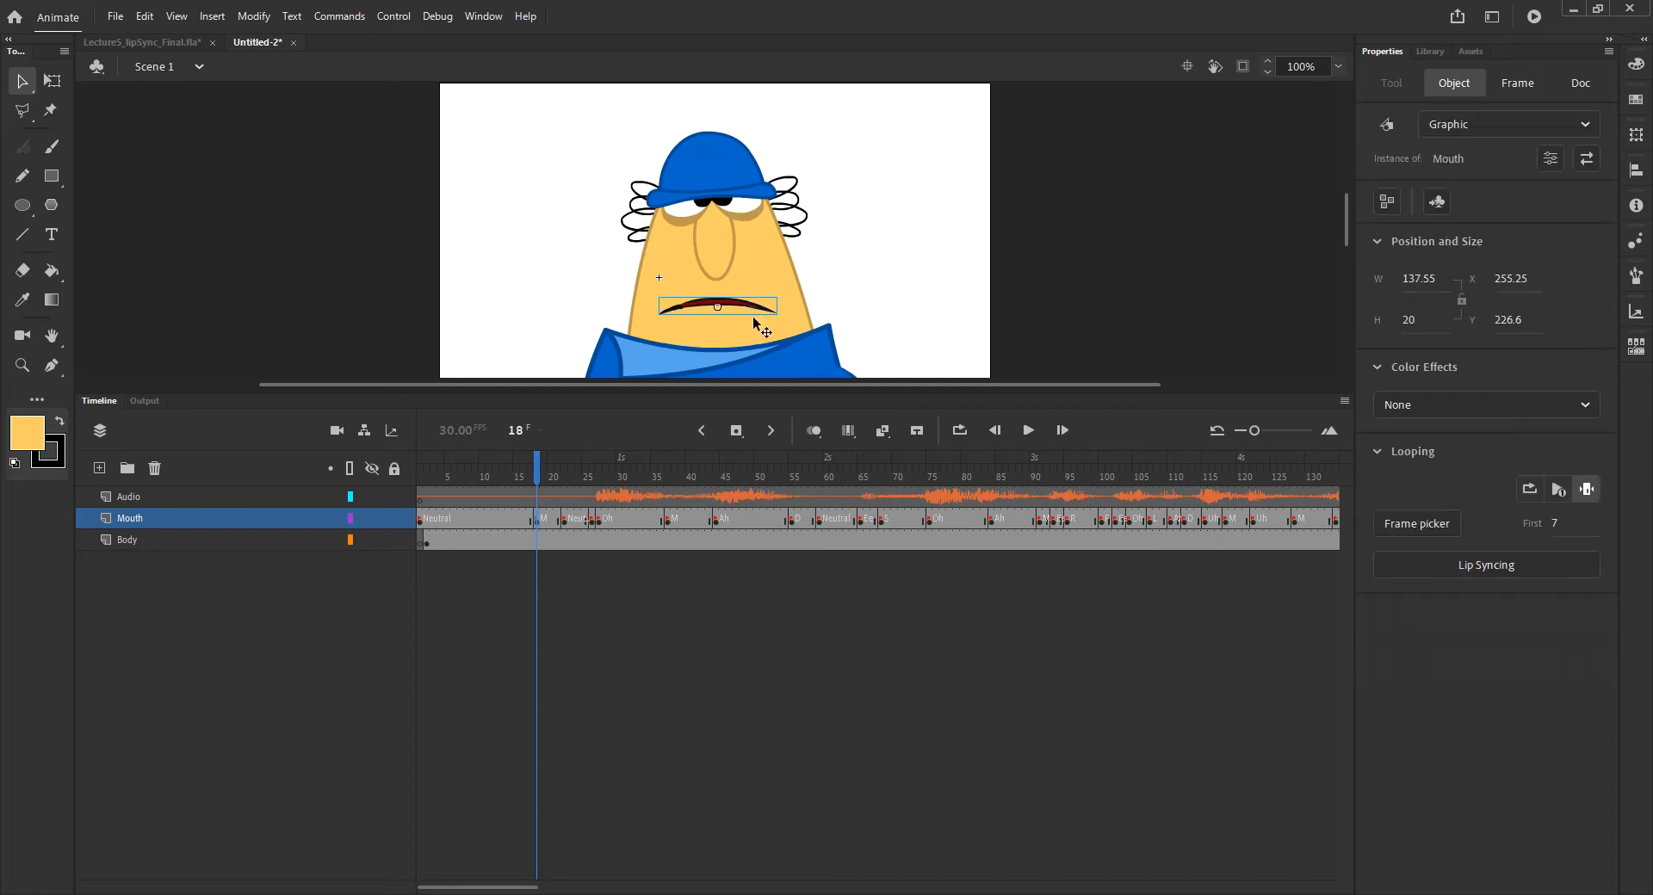